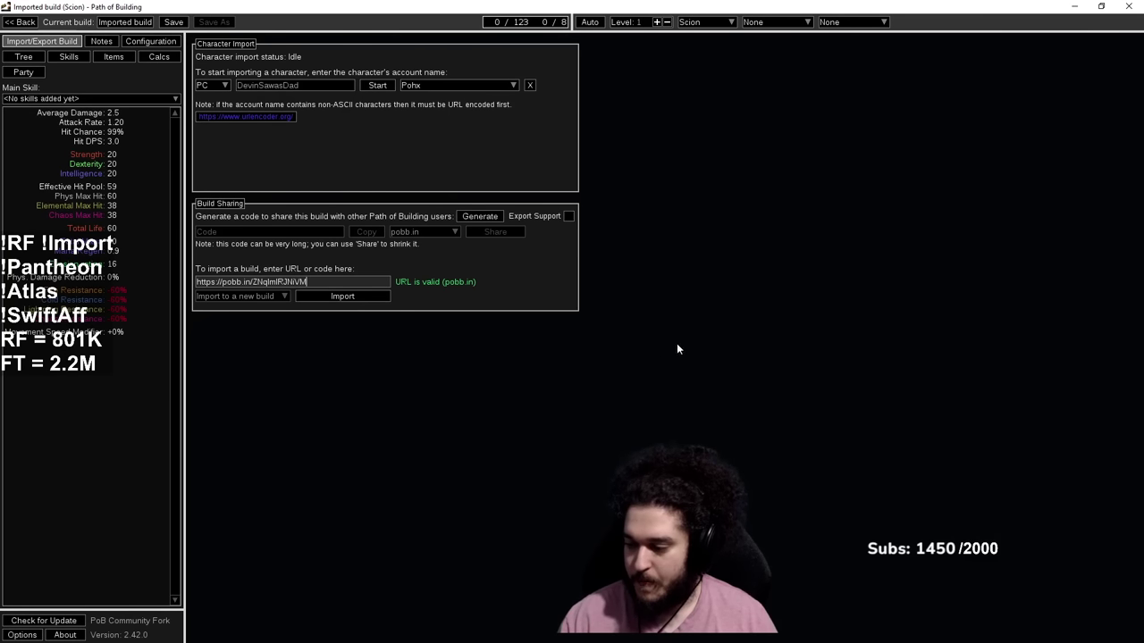
# Step: Import the build from the entered pobb.in link and look over its passive tree and equipped items
pyautogui.click(344, 295)
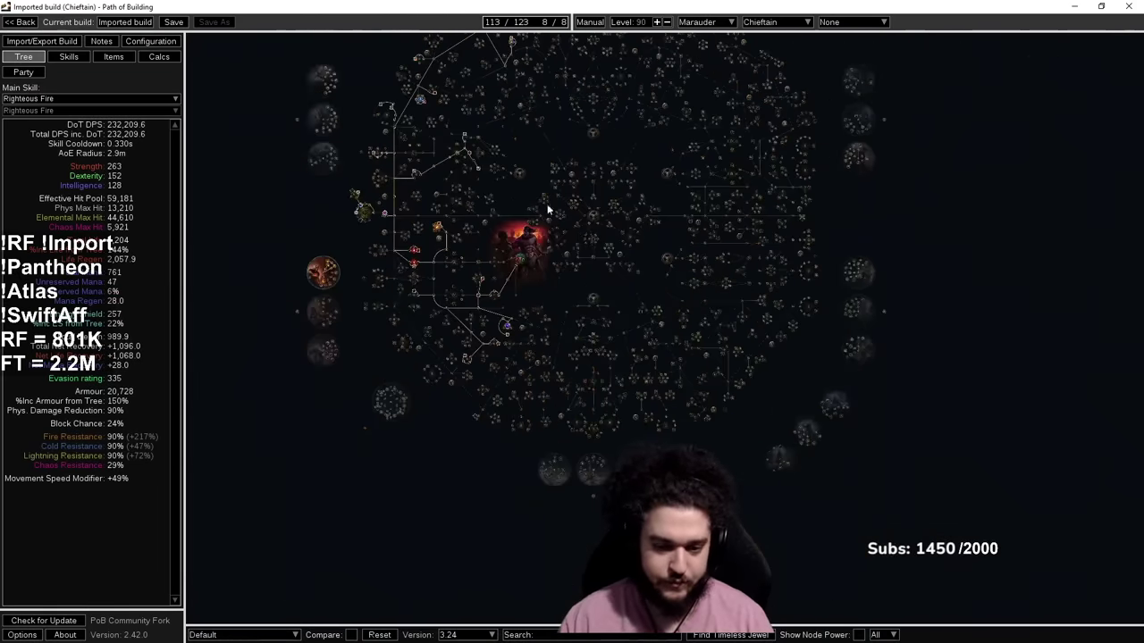
pyautogui.scroll(-4, 676, 128)
pyautogui.scroll(3, 623, 248)
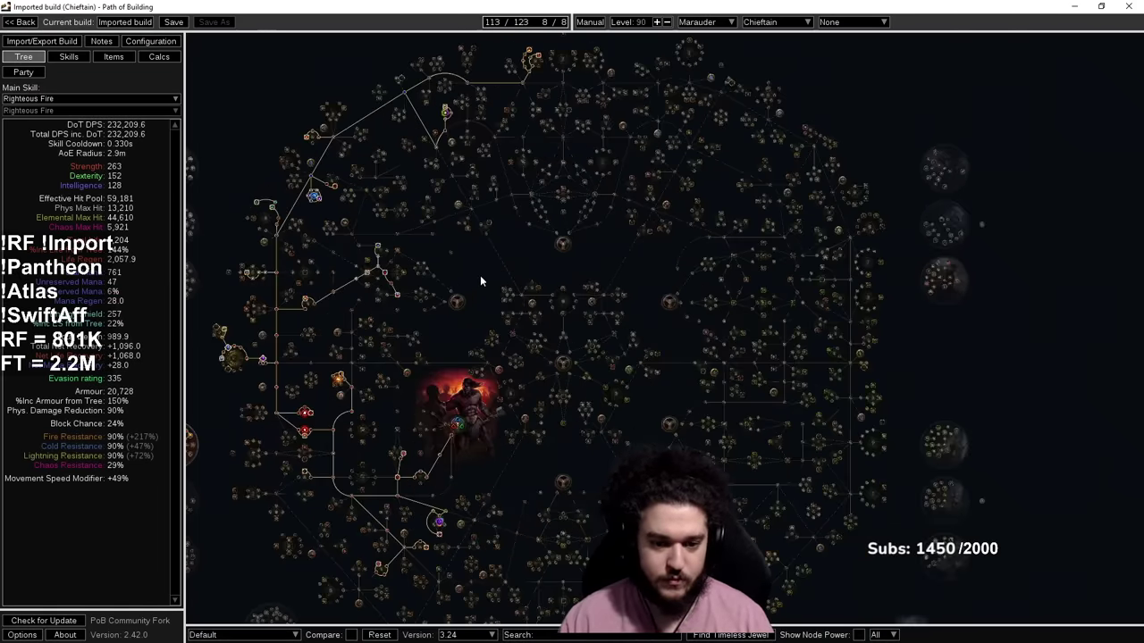
pyautogui.scroll(-2, 487, 271)
pyautogui.click(114, 56)
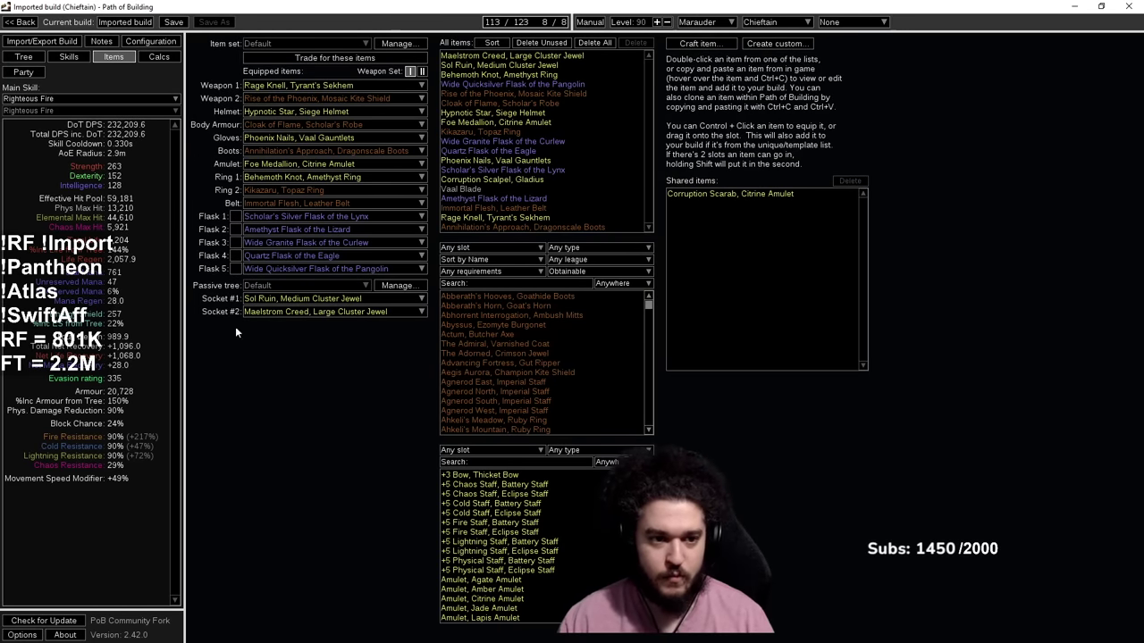
# Step: Delete the three disabled Fire Trap socket groups from the build's skills
pyautogui.click(63, 57)
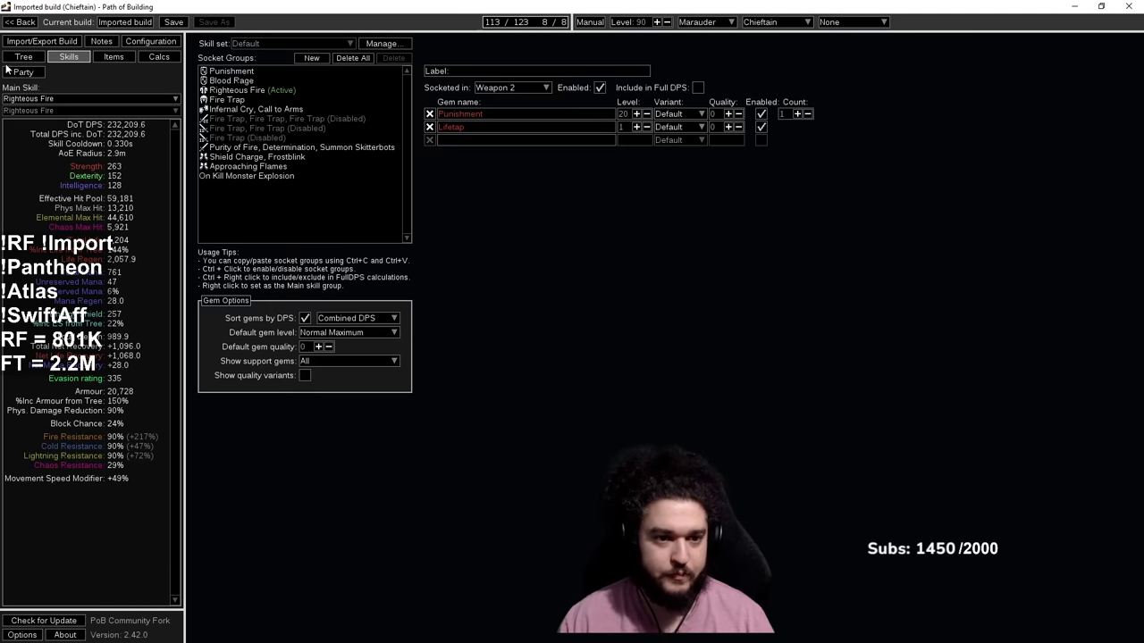
pyautogui.click(243, 72)
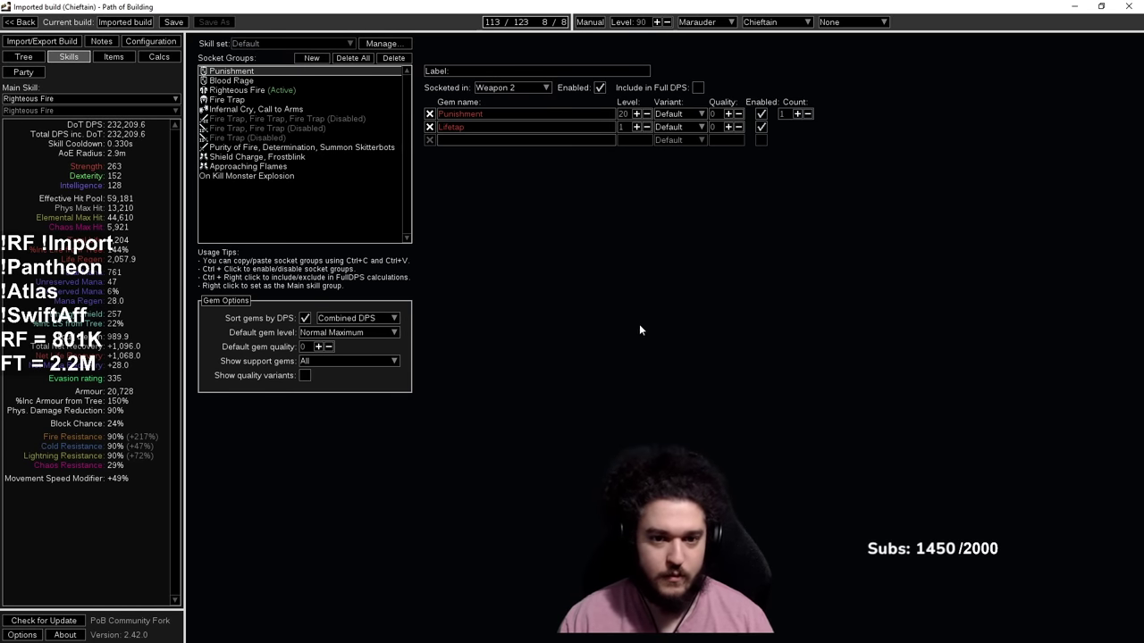
pyautogui.click(269, 118)
pyautogui.press('Delete')
pyautogui.press('Return')
pyautogui.click(255, 118)
pyautogui.press('Delete')
pyautogui.press('Return')
pyautogui.click(255, 119)
pyautogui.press('Delete')
pyautogui.press('Return')
# Step: Edit the text of the Phoenix Nails, Vaal Gauntlets and remove the line "Regenerate 96 Life per second"
pyautogui.click(114, 57)
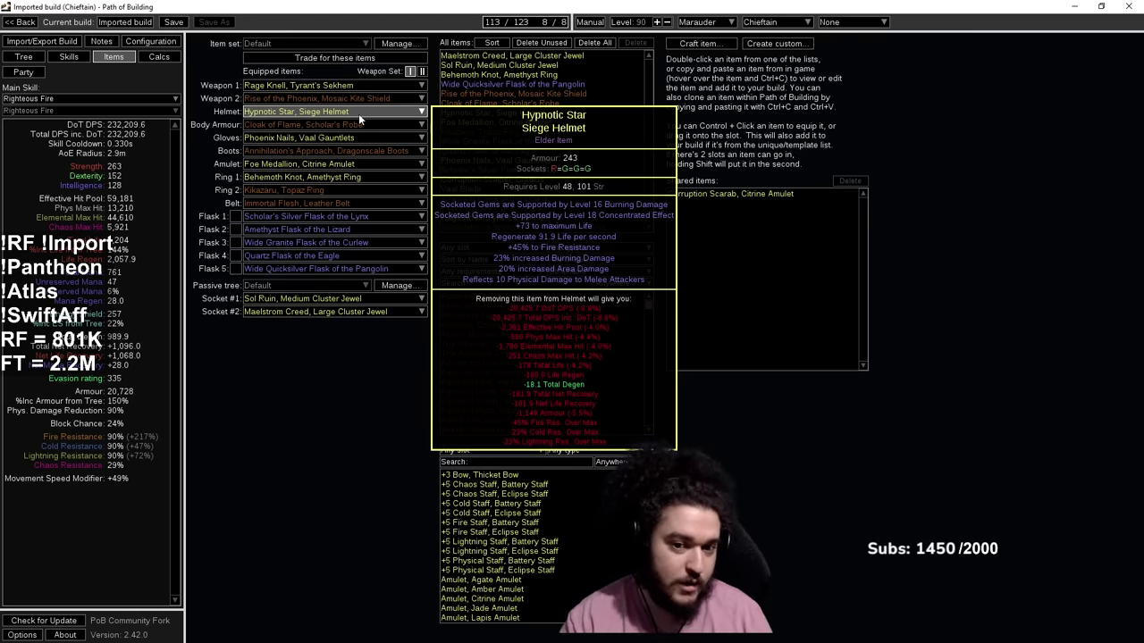
pyautogui.moveTo(358, 122)
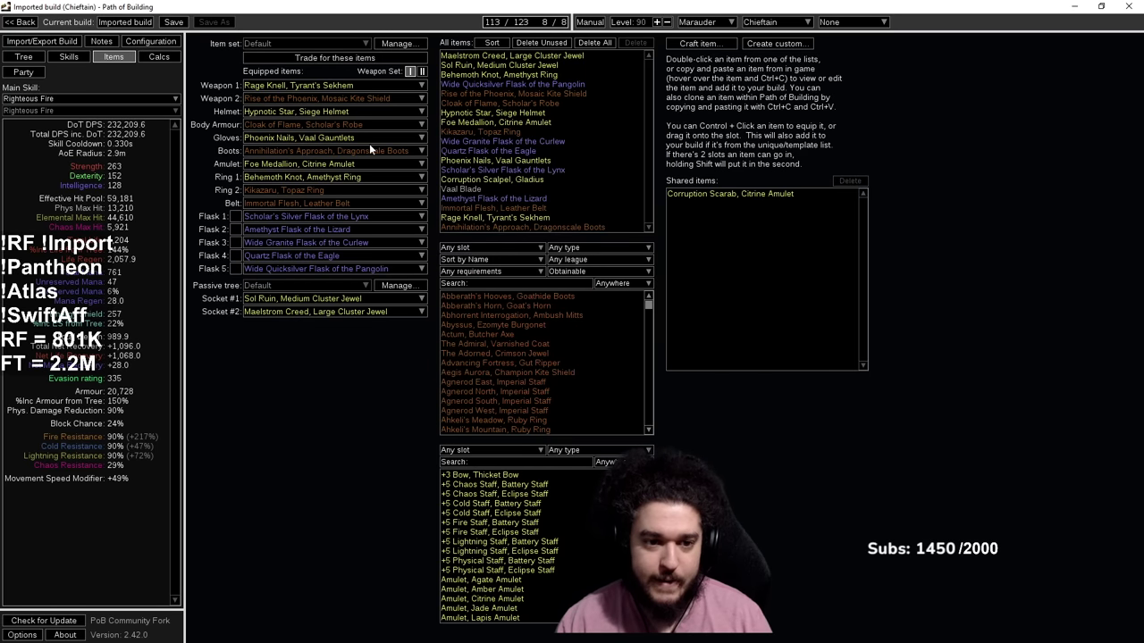
pyautogui.moveTo(371, 141)
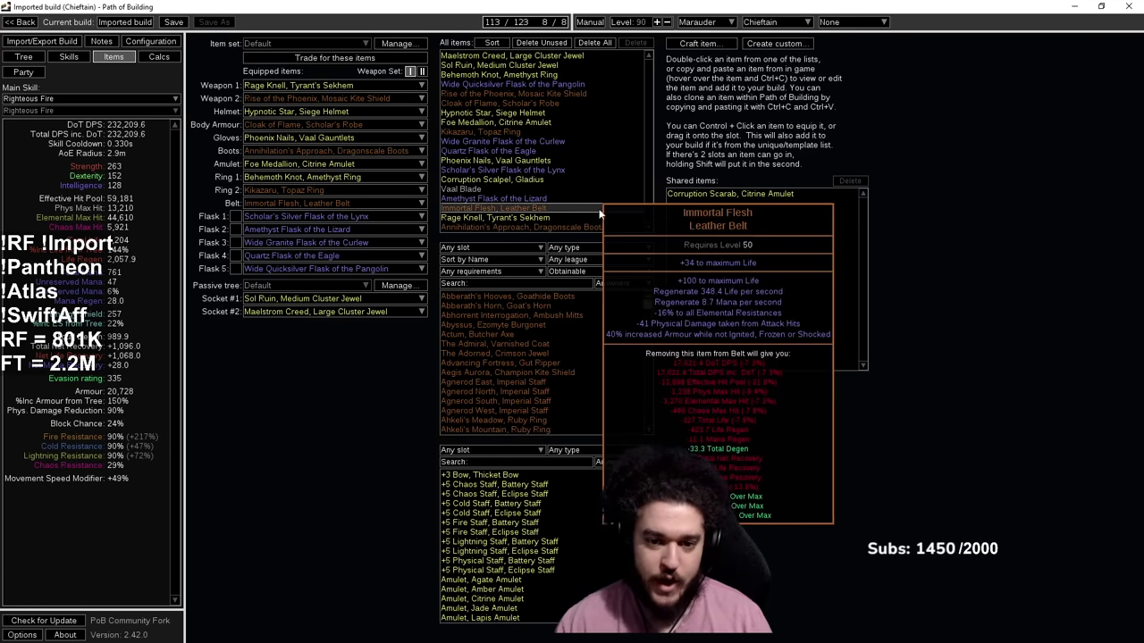
pyautogui.doubleClick(537, 161)
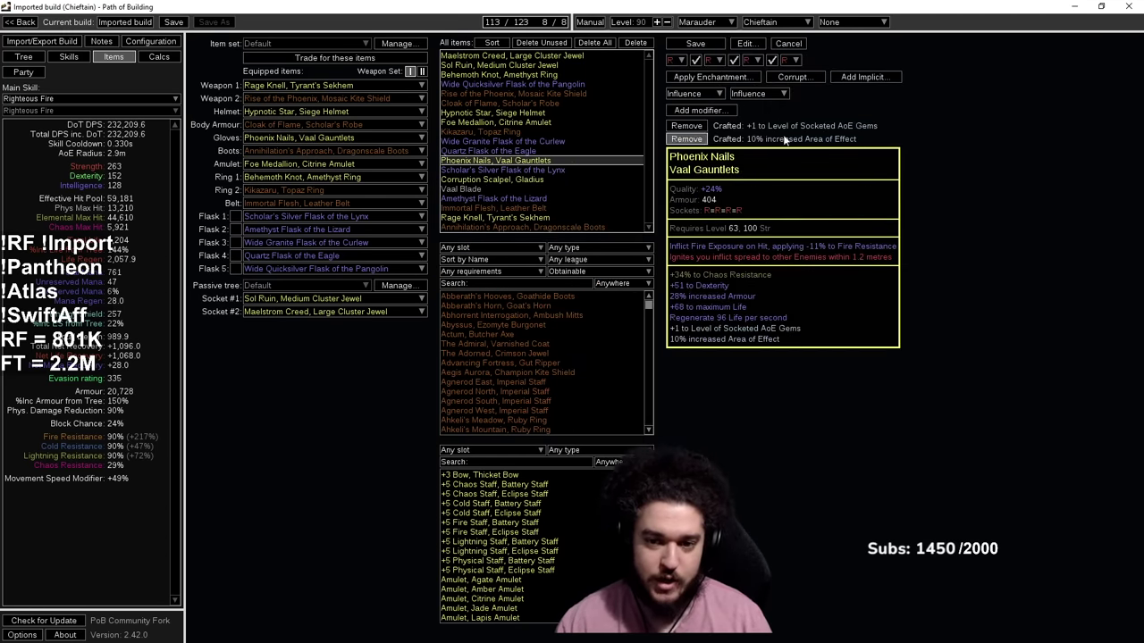
pyautogui.click(747, 44)
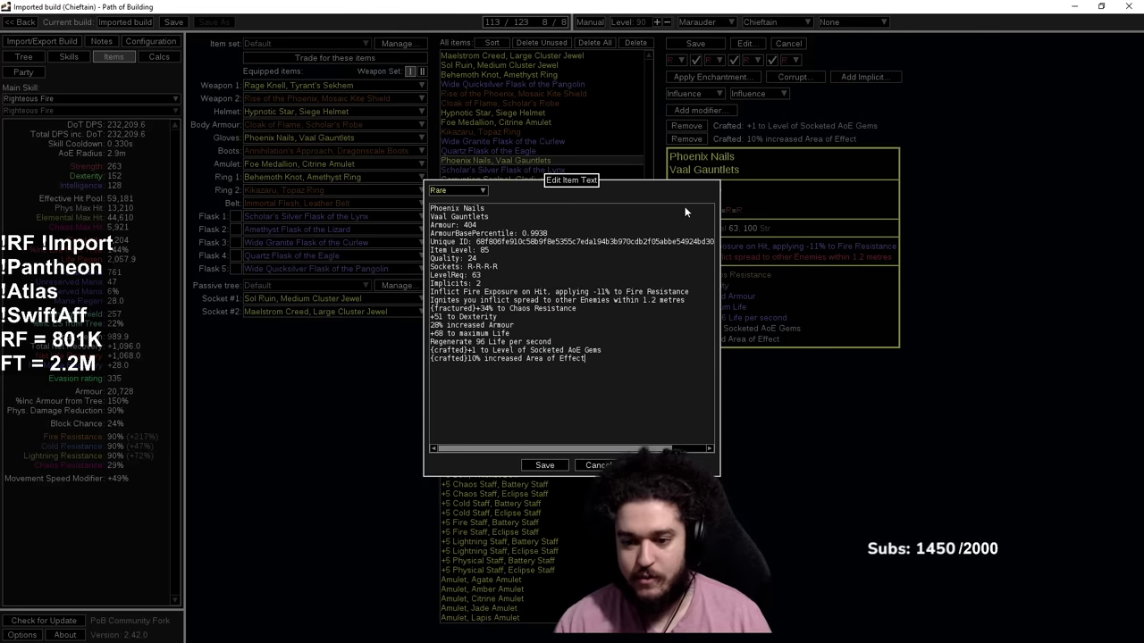
pyautogui.moveTo(566, 342); pyautogui.dragTo(432, 334)
pyautogui.click(567, 341)
pyautogui.moveTo(569, 350); pyautogui.dragTo(431, 354)
pyautogui.click(615, 344)
pyautogui.moveTo(569, 344); pyautogui.dragTo(415, 338)
pyautogui.click(579, 328)
pyautogui.moveTo(575, 345); pyautogui.dragTo(429, 344)
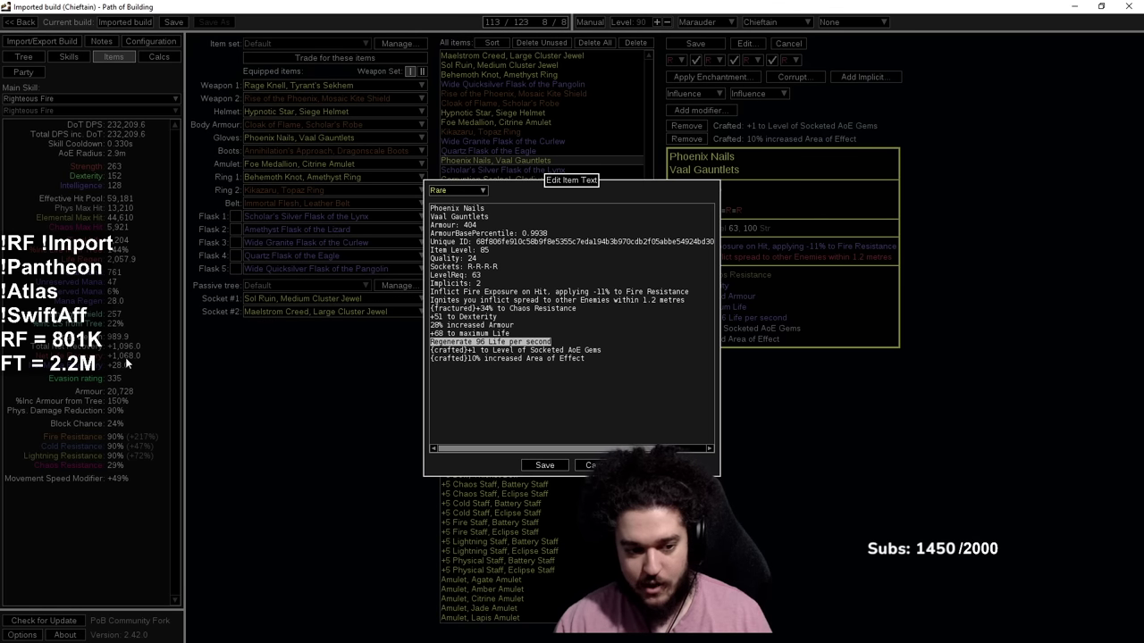
pyautogui.press('Delete')
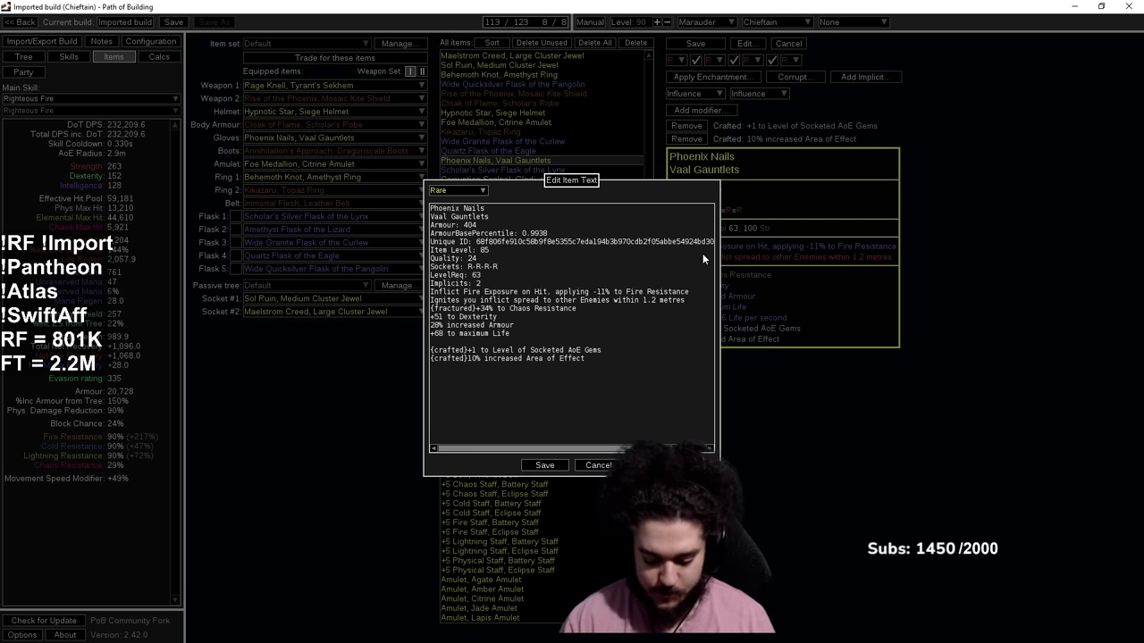
# Step: Add "19% Increased Life Regeneration Rate" in the emptied line of the gauntlets' text and save the item to the build
pyautogui.write('19% Increas')
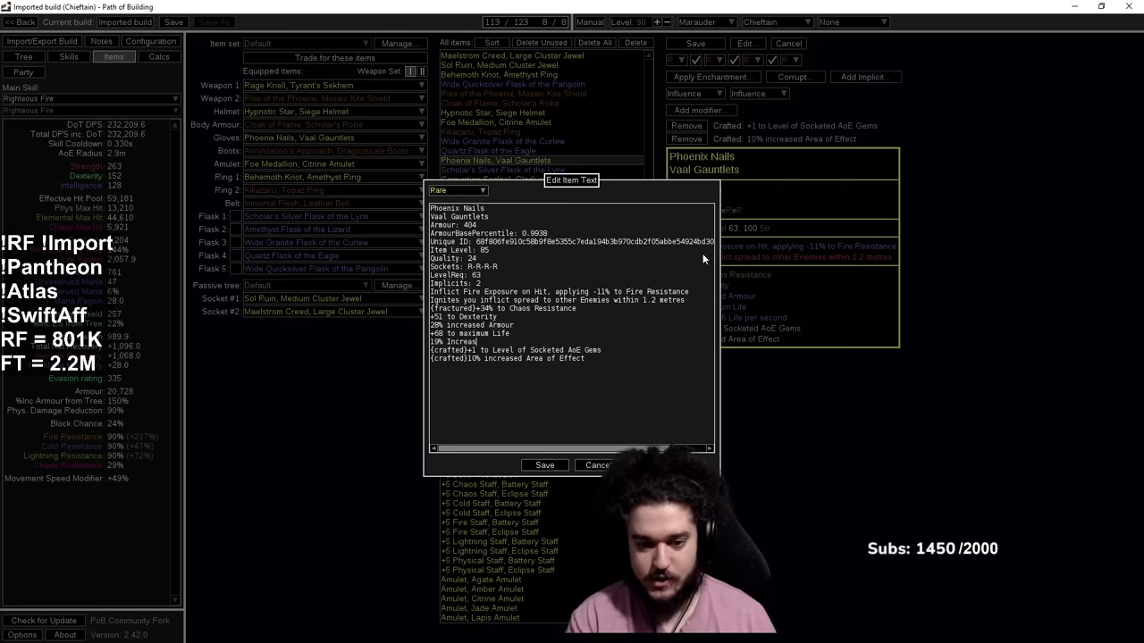
pyautogui.write('ed Life Regeneration Rate')
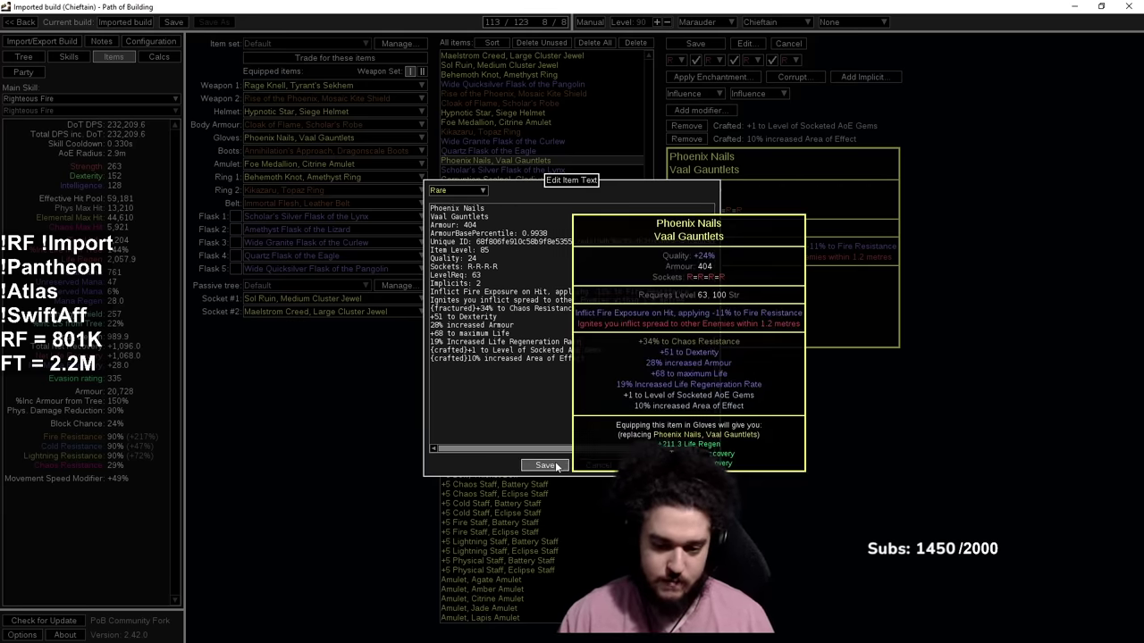
pyautogui.click(544, 465)
pyautogui.click(708, 44)
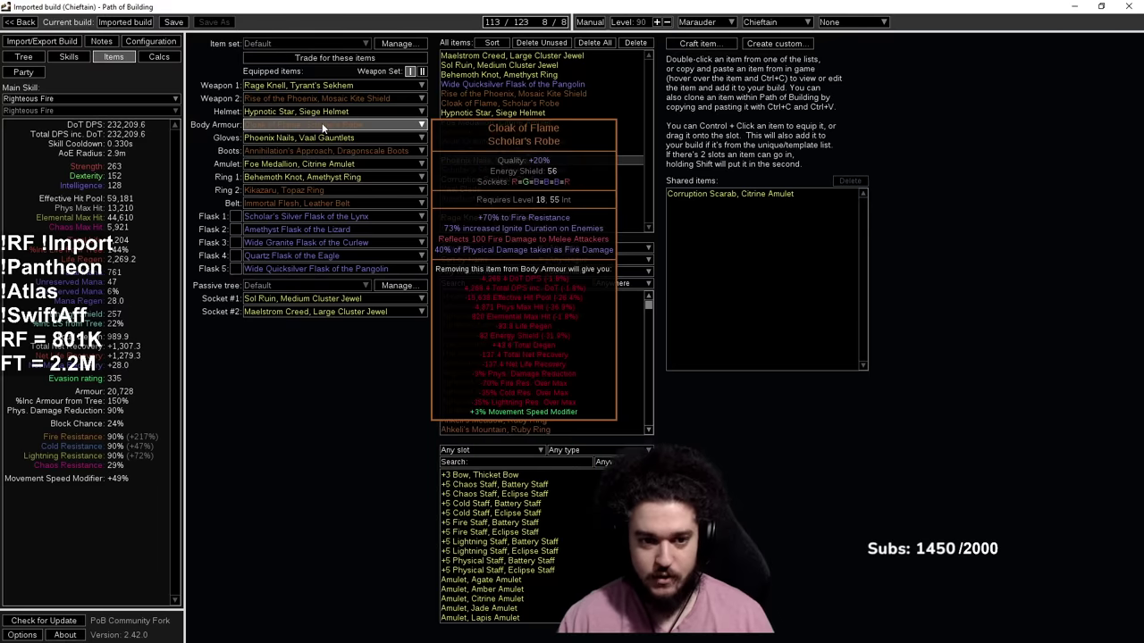
# Step: Empty the Ring 2 slot to compare the life recovery, and re-equip the Kikazaru, Topaz Ring
pyautogui.moveTo(321, 148)
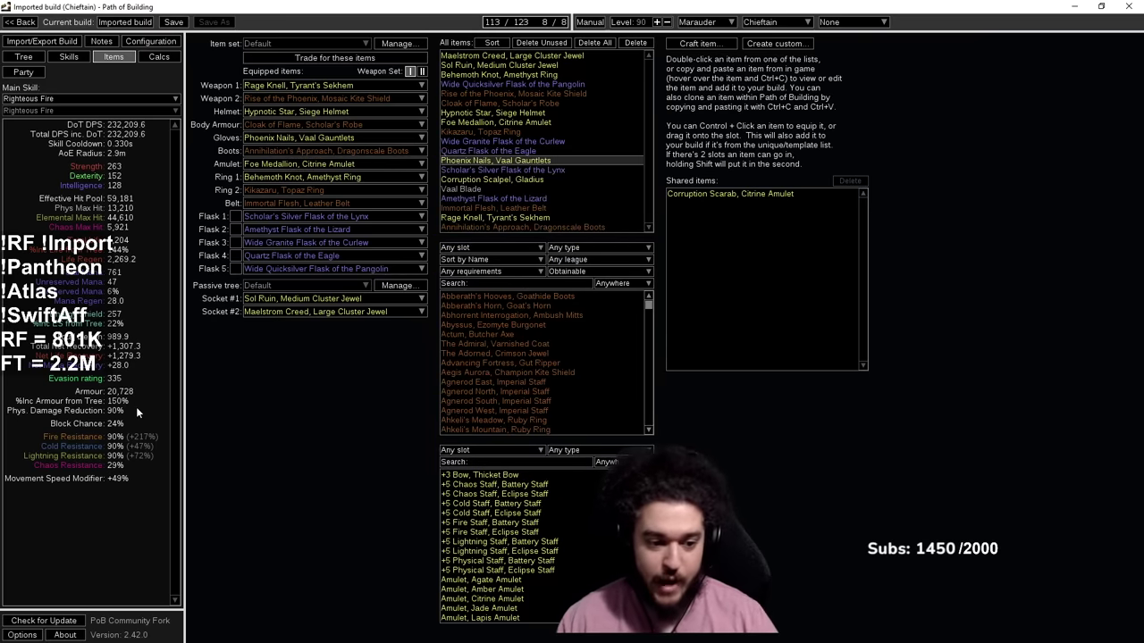
pyautogui.click(314, 190)
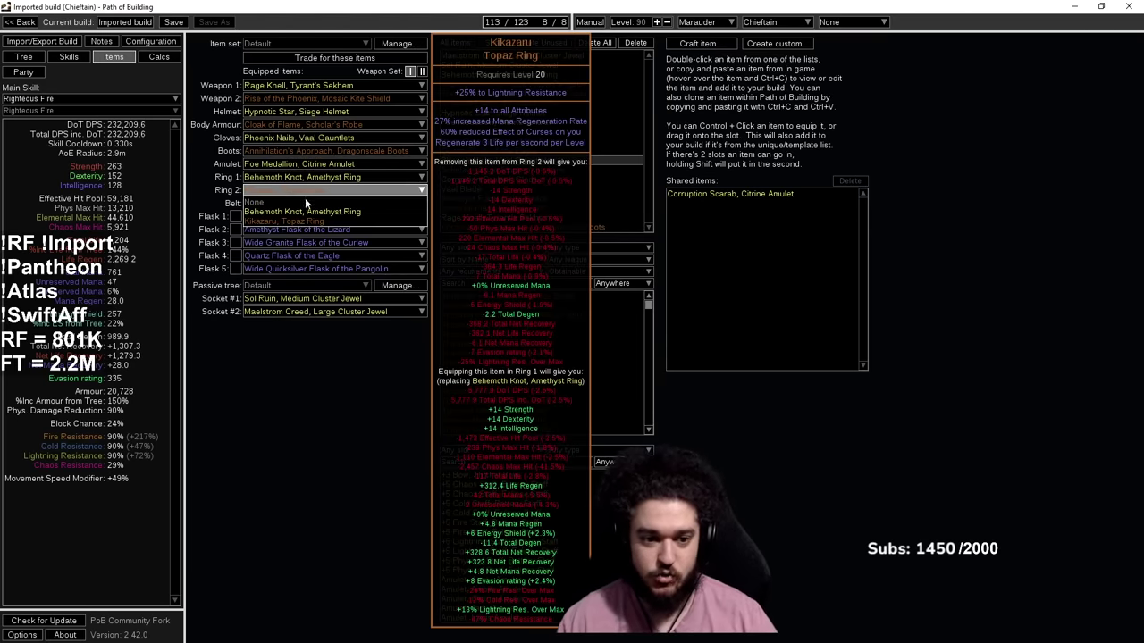
pyautogui.click(300, 204)
pyautogui.moveTo(304, 212)
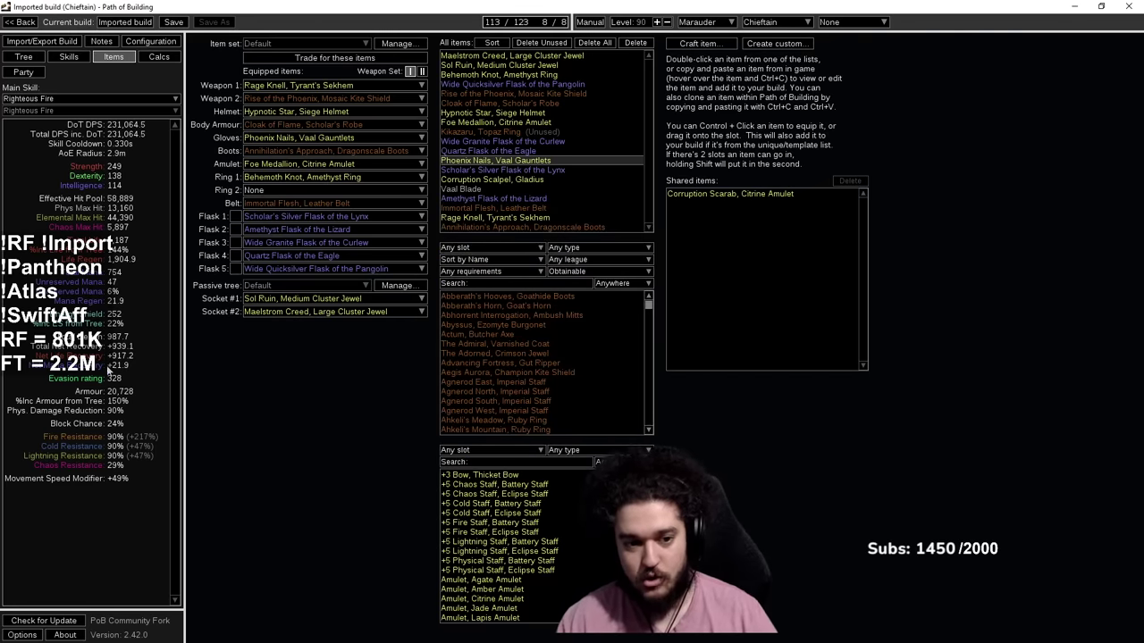
pyautogui.click(288, 190)
pyautogui.click(280, 215)
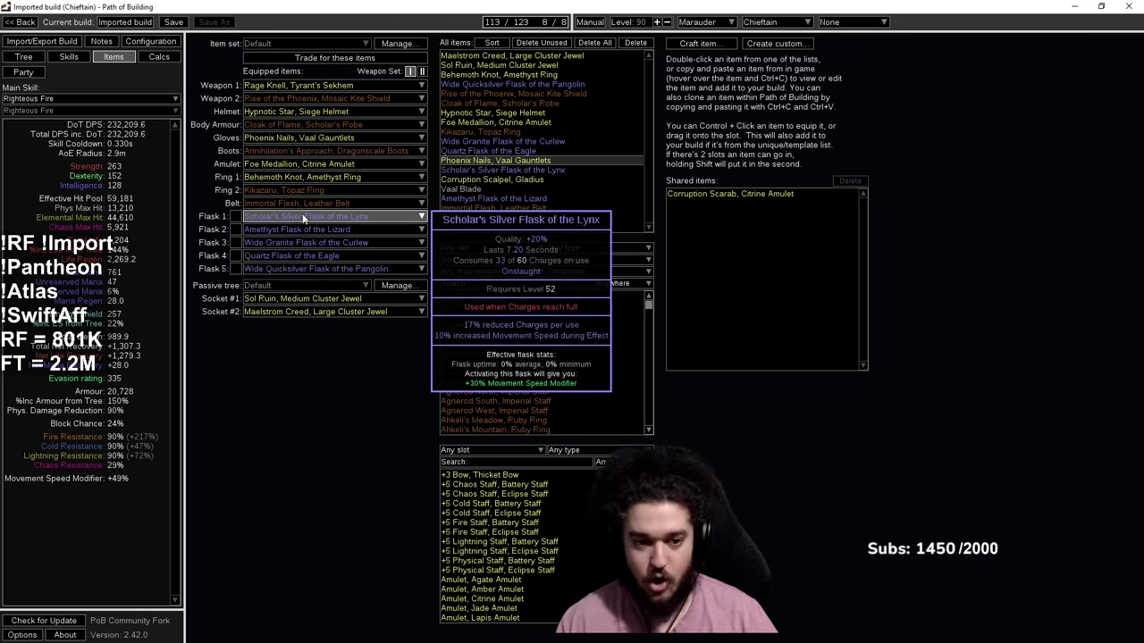
# Step: Switch to Path of Exile, inspect the flasks in the DMP stash tab, and return to Path of Building
pyautogui.hotkey('alt', 'Tab')
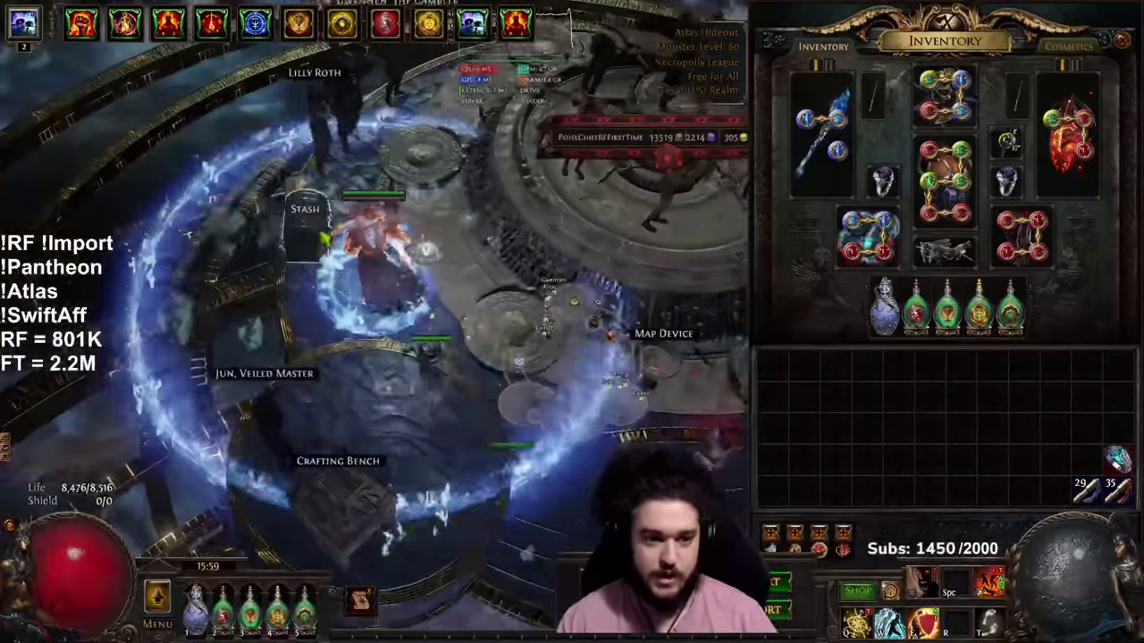
pyautogui.click(301, 206)
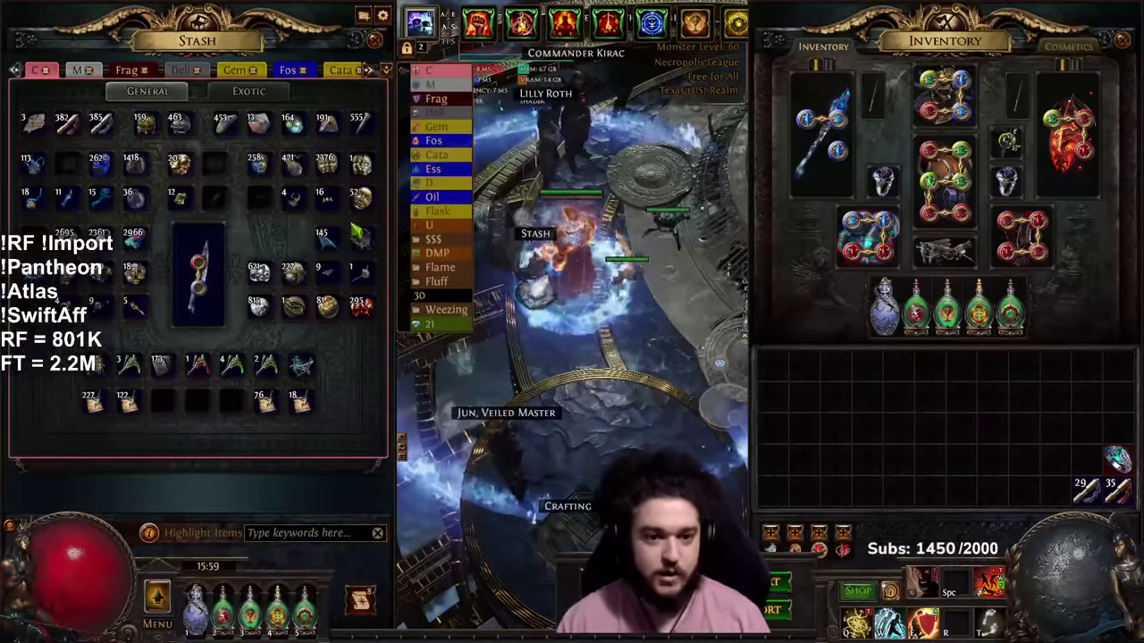
pyautogui.scroll(-2, 425, 266)
pyautogui.scroll(2, 158, 143)
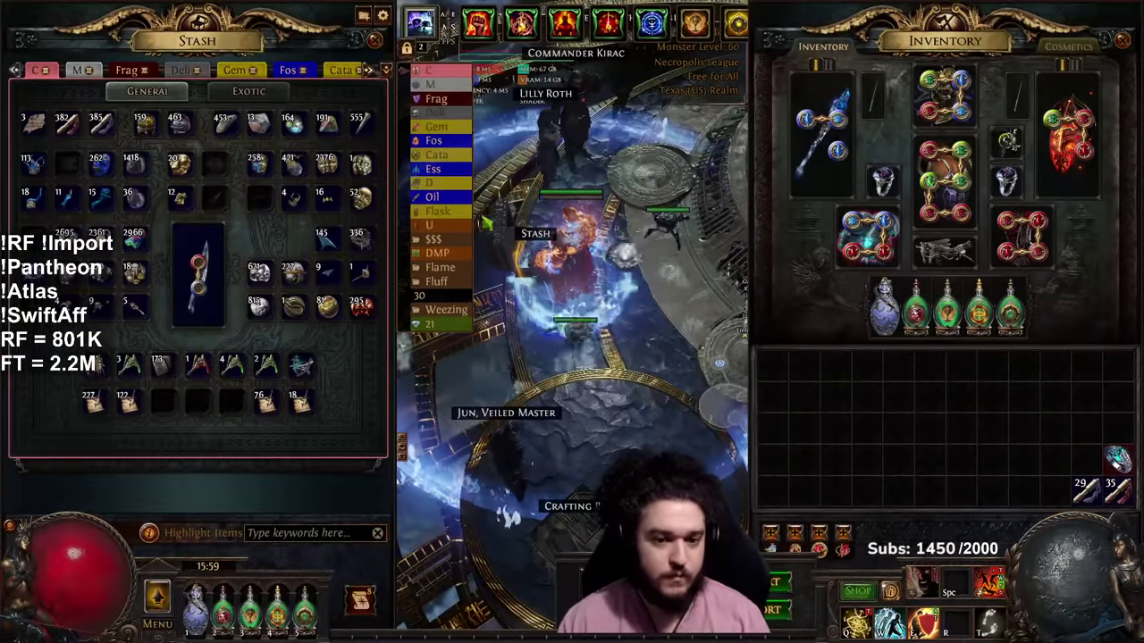
pyautogui.click(436, 255)
pyautogui.moveTo(241, 185)
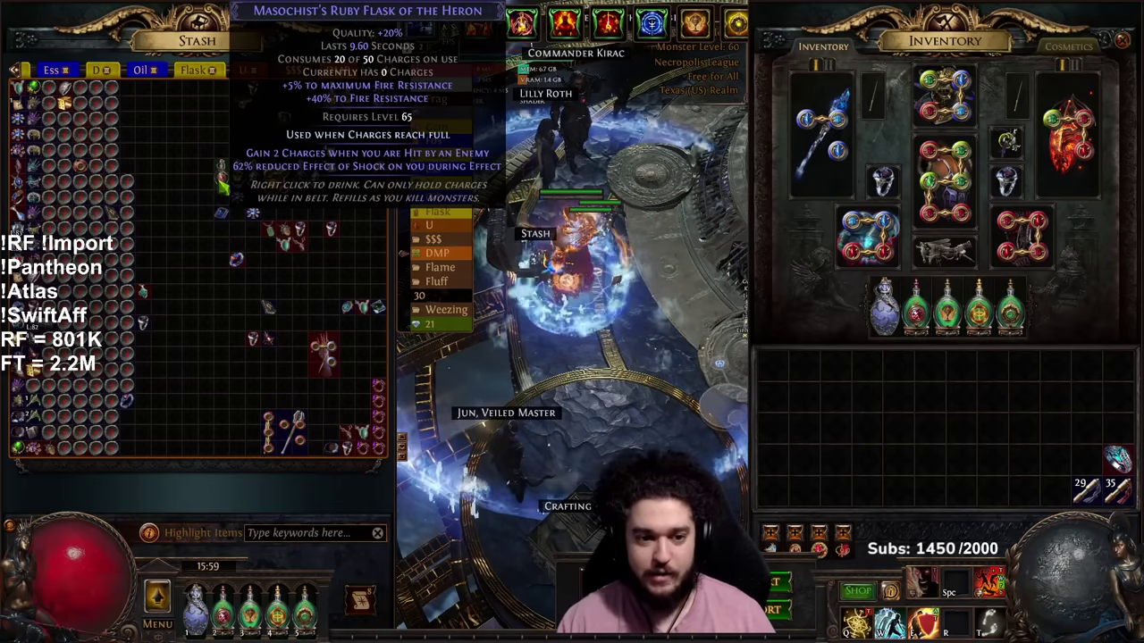
pyautogui.click(224, 186)
pyautogui.click(219, 183)
pyautogui.hotkey('alt', 'Tab')
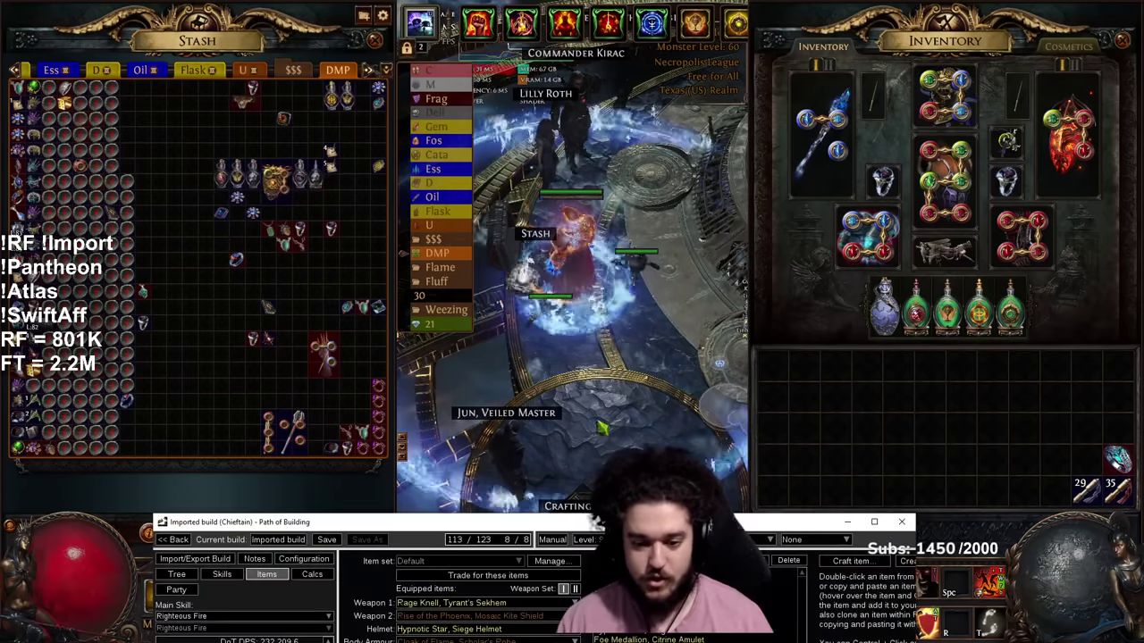
pyautogui.doubleClick(590, 526)
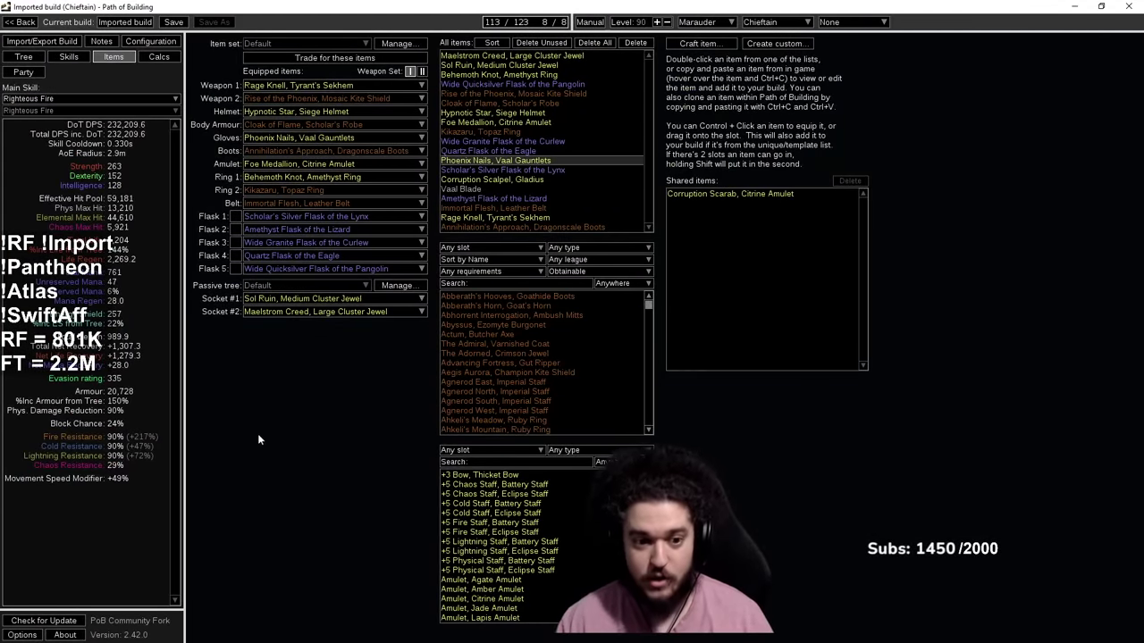
# Step: Clear the Flask 1 slot, search the unique items for "taste", and equip Taste of Hate, Sapphire Flask there
pyautogui.moveTo(300, 242)
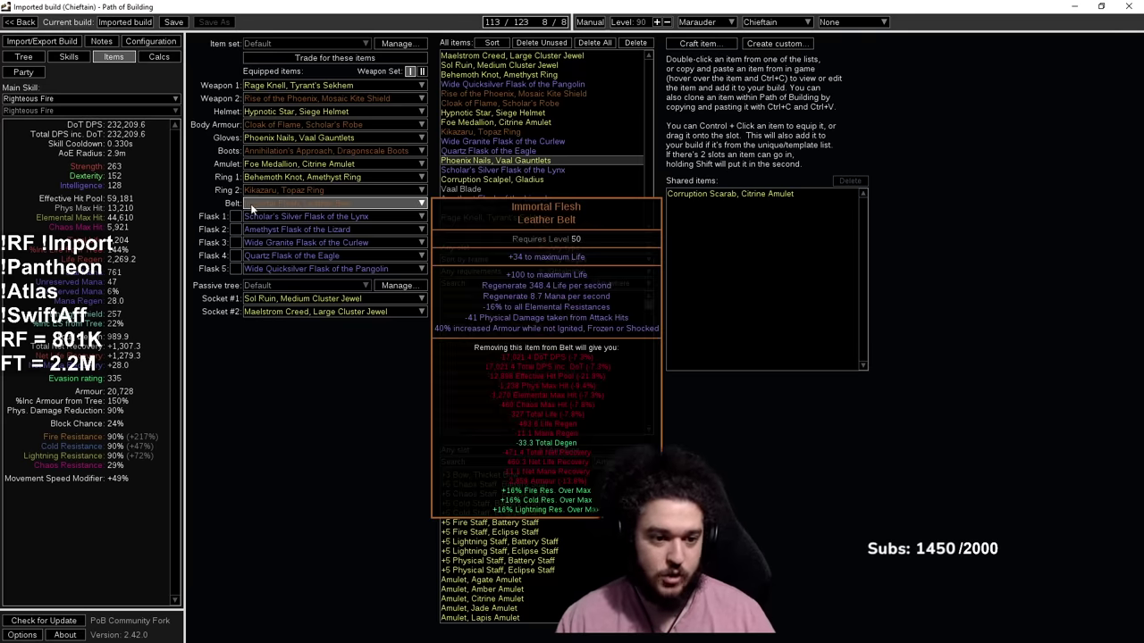
pyautogui.click(266, 216)
pyautogui.click(275, 228)
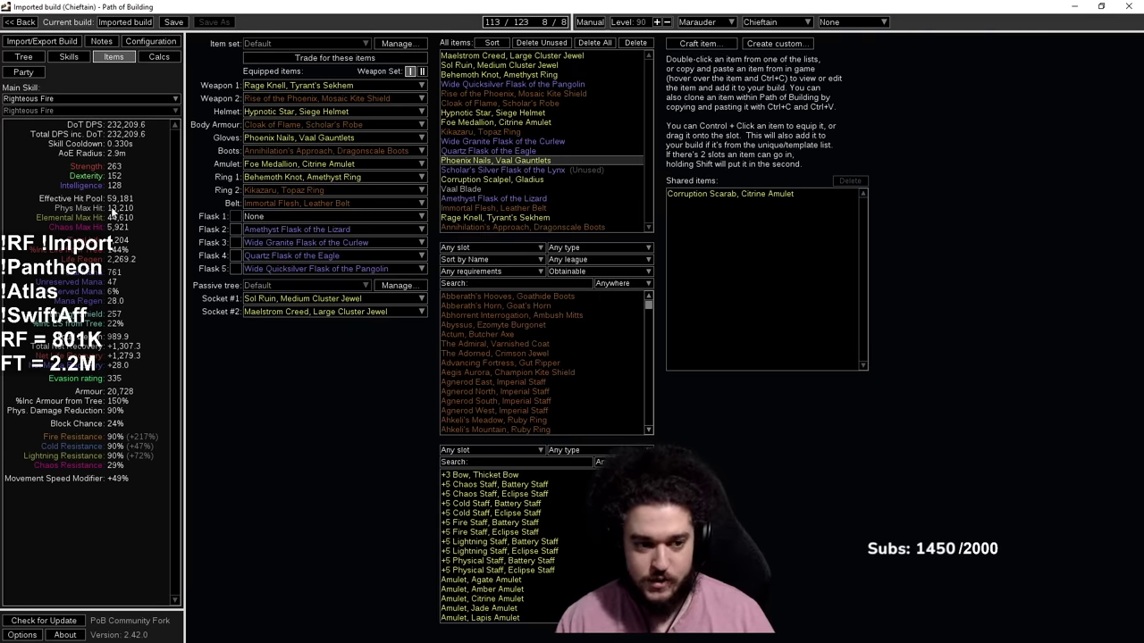
pyautogui.click(286, 219)
pyautogui.click(600, 336)
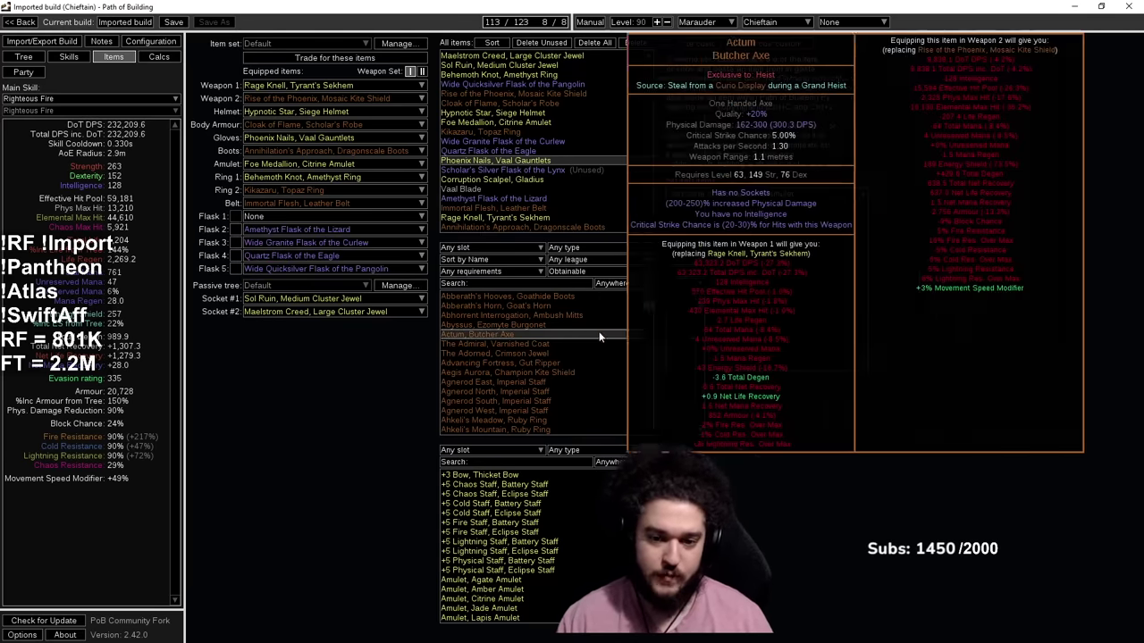
pyautogui.click(504, 282)
pyautogui.write('taste')
pyautogui.moveTo(491, 306); pyautogui.dragTo(284, 220)
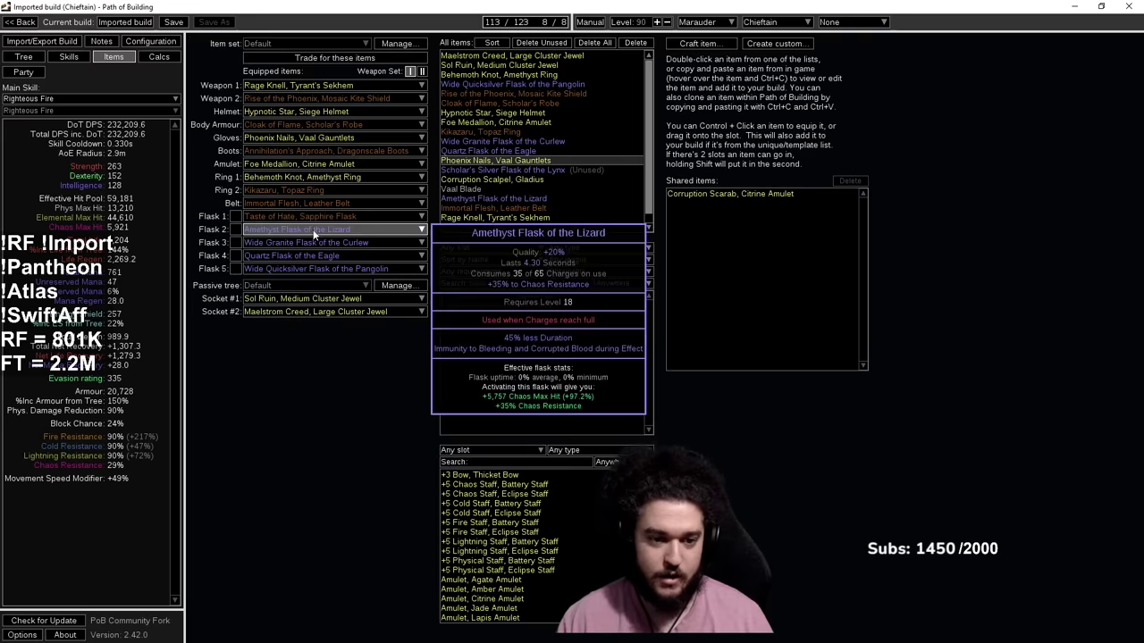
# Step: Activate Taste of Hate and the Wide Granite Flask of the Curlew to check the physical max hit, and deactivate both
pyautogui.click(236, 217)
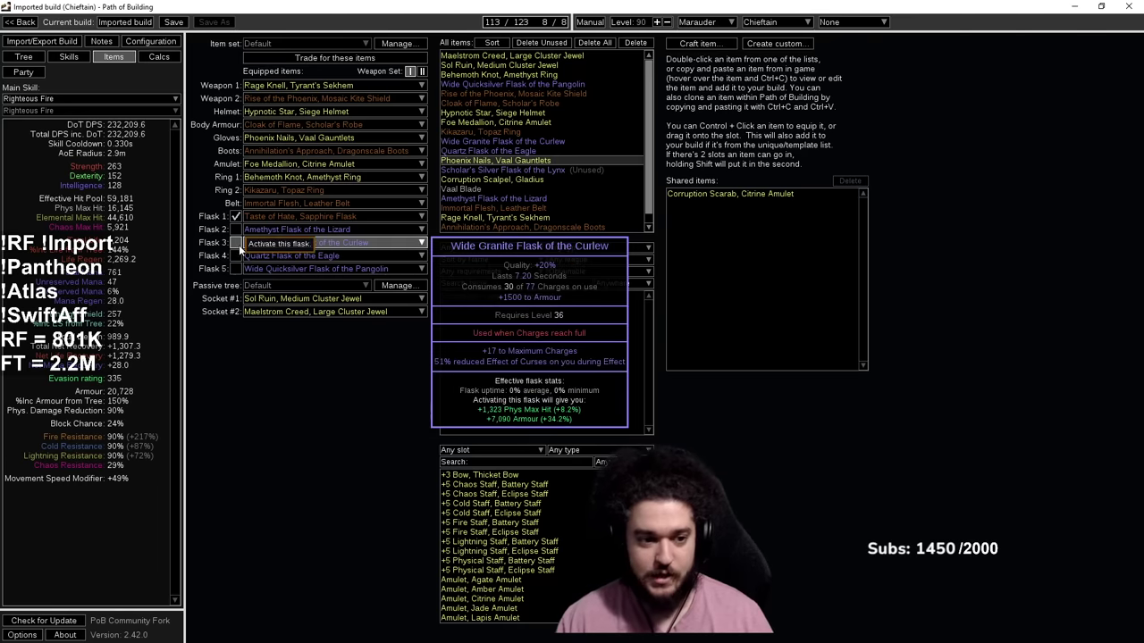
pyautogui.click(236, 243)
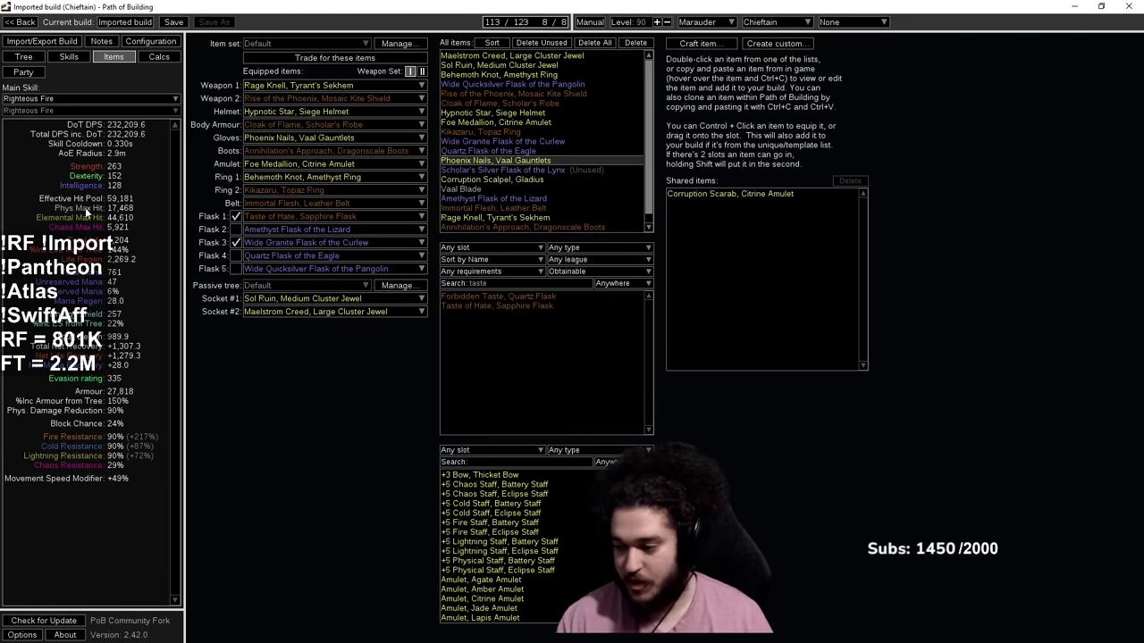
pyautogui.click(236, 243)
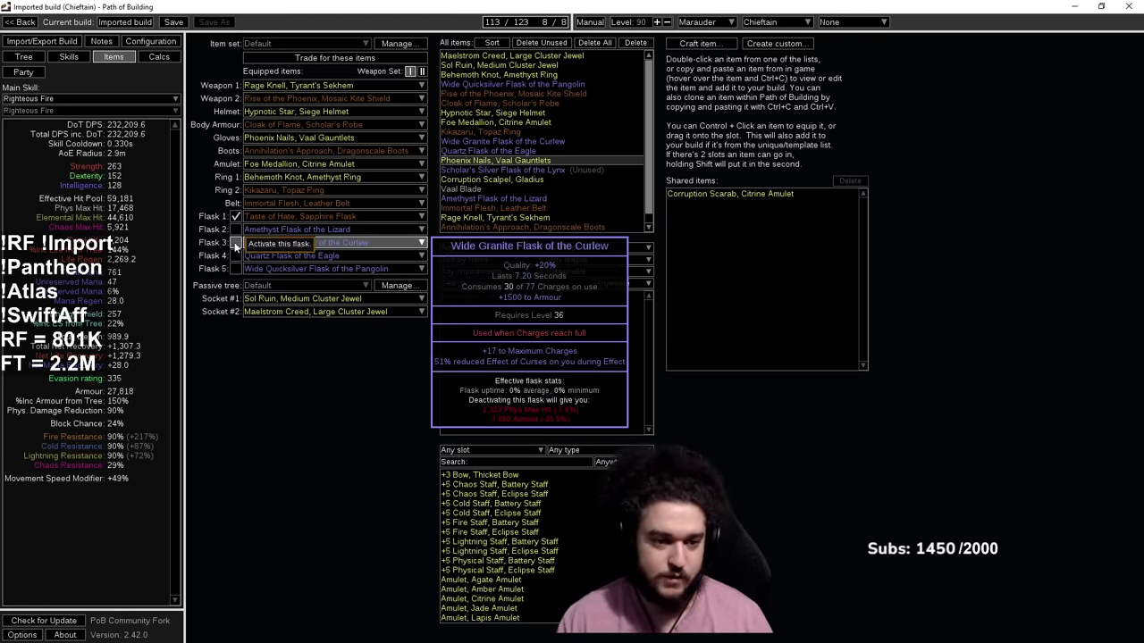
pyautogui.click(237, 217)
# Step: Examine the Sol Ruin medium cluster jewel and its Flow of Life notable on the passive tree
pyautogui.click(35, 56)
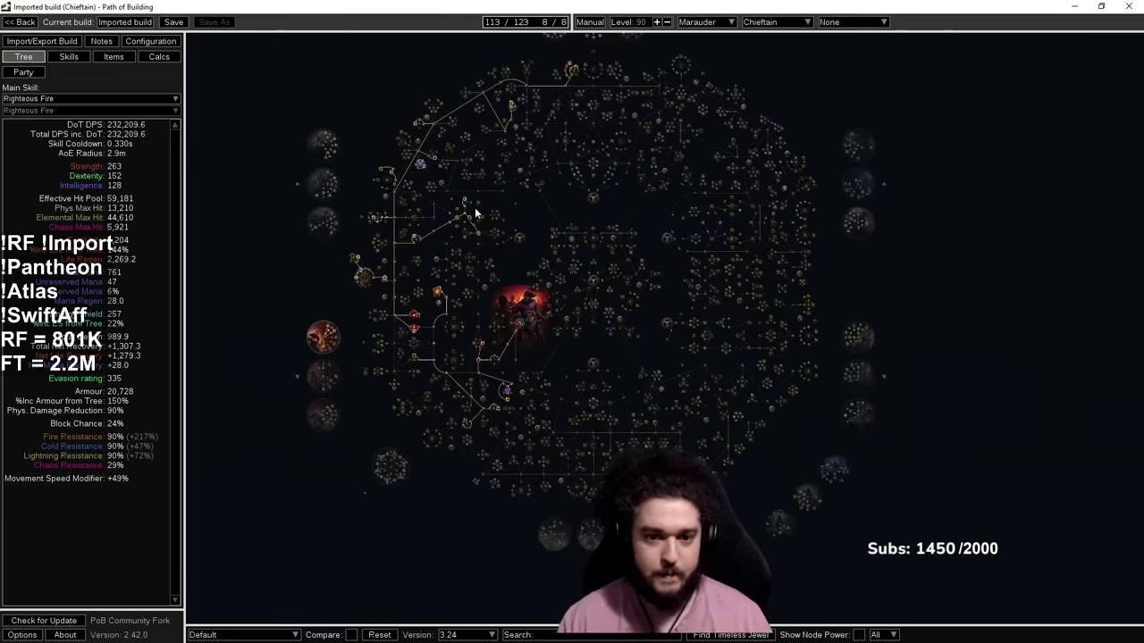
pyautogui.scroll(5, 472, 331)
pyautogui.moveTo(473, 326); pyautogui.dragTo(549, 346)
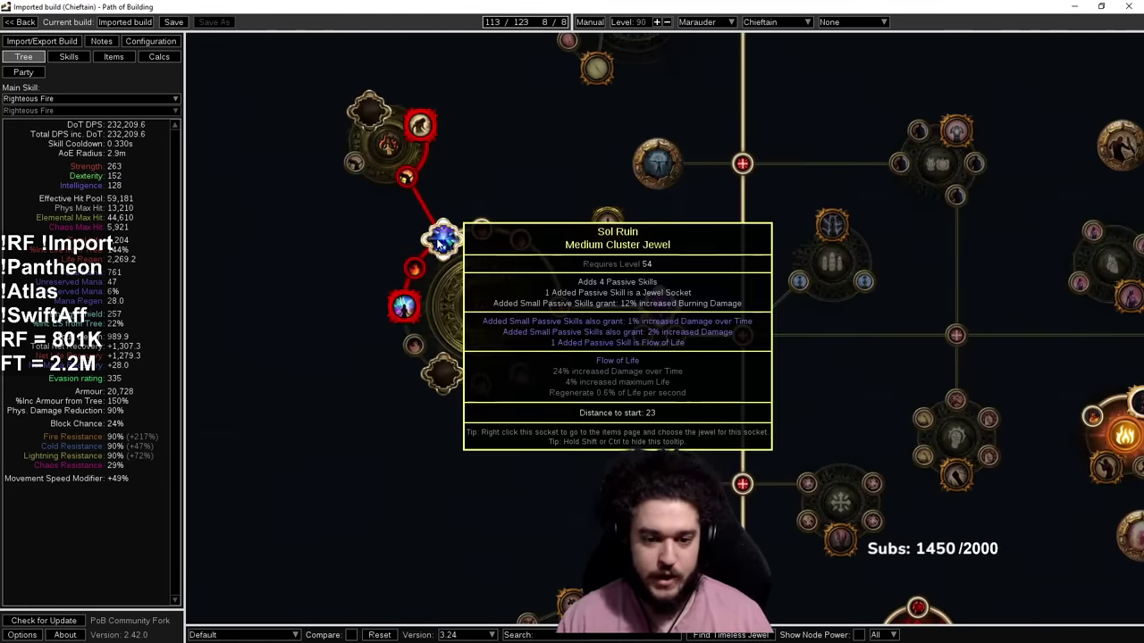
pyautogui.moveTo(398, 324); pyautogui.dragTo(380, 371)
pyautogui.moveTo(382, 176)
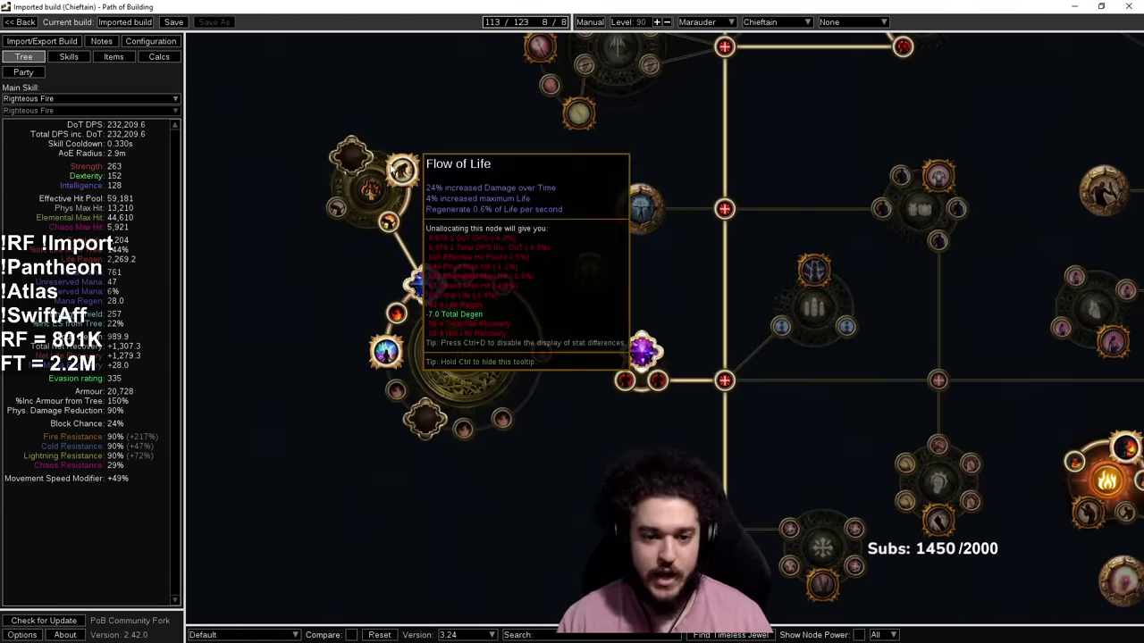
# Step: Unallocate the Soul of Steel notable to check its effect on survivability, and allocate it again
pyautogui.scroll(-5, 551, 234)
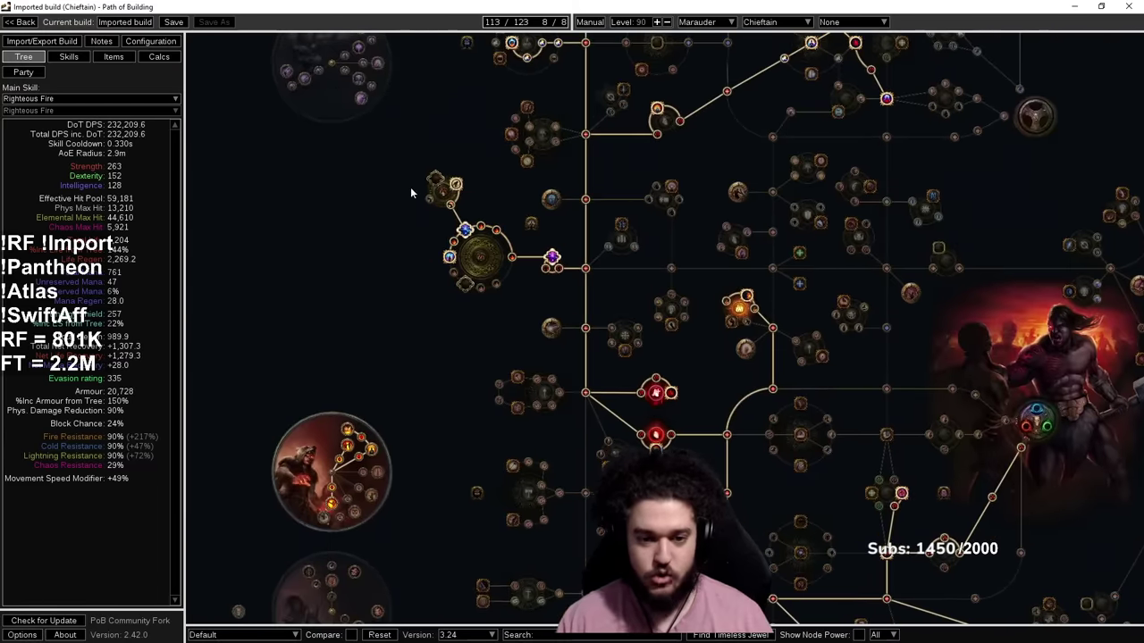
pyautogui.scroll(-5, 435, 183)
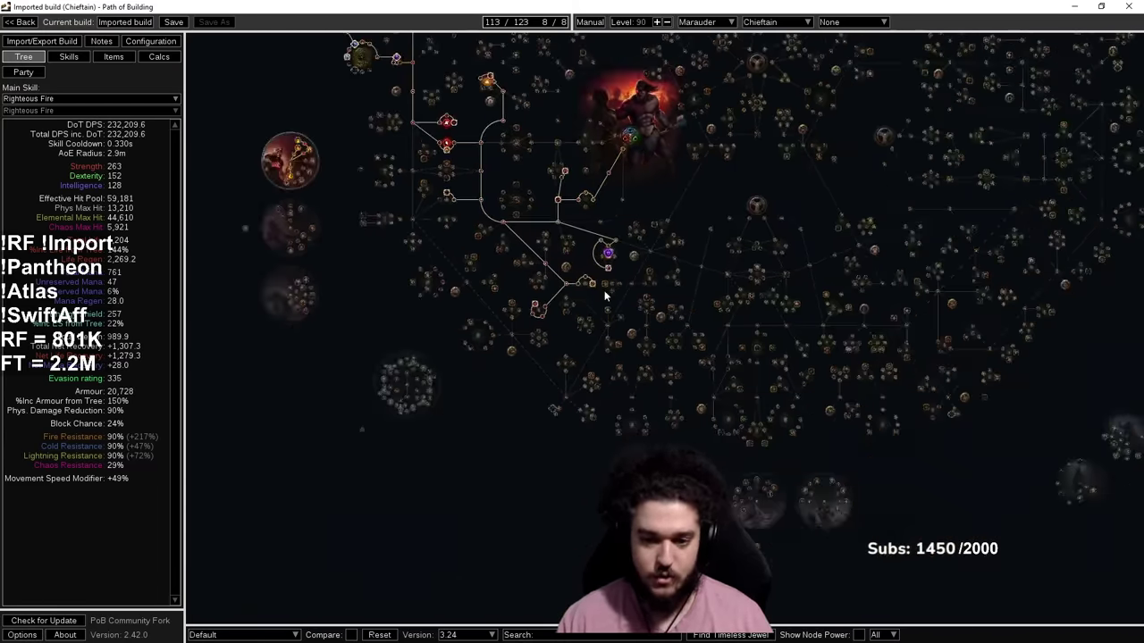
pyautogui.scroll(10, 605, 295)
pyautogui.click(744, 291)
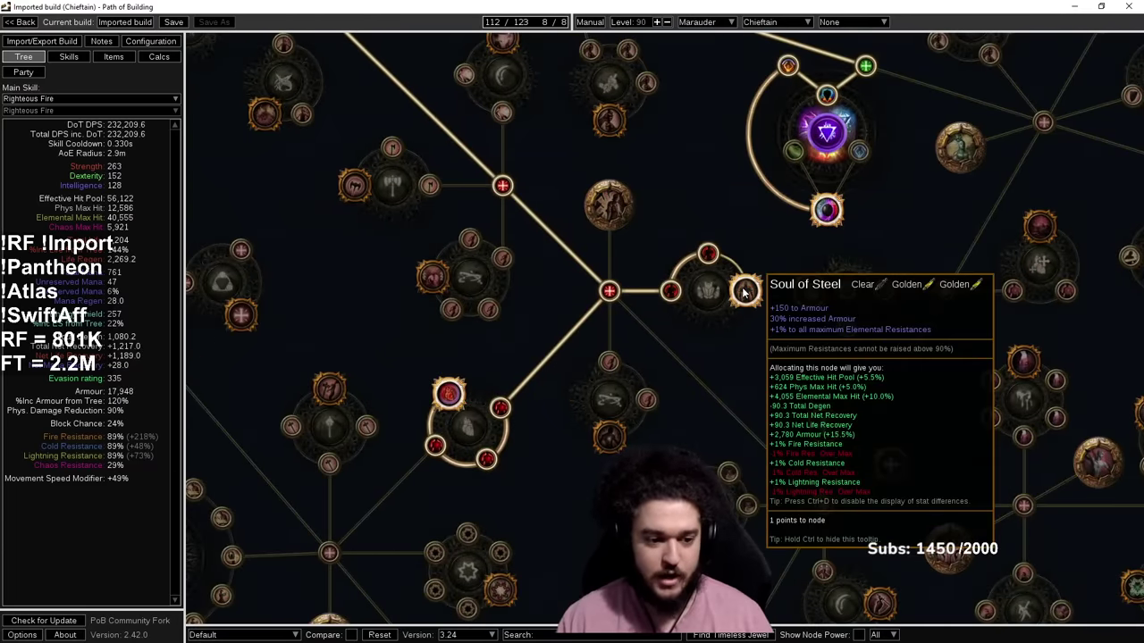
pyautogui.click(744, 291)
pyautogui.scroll(-3, 854, 382)
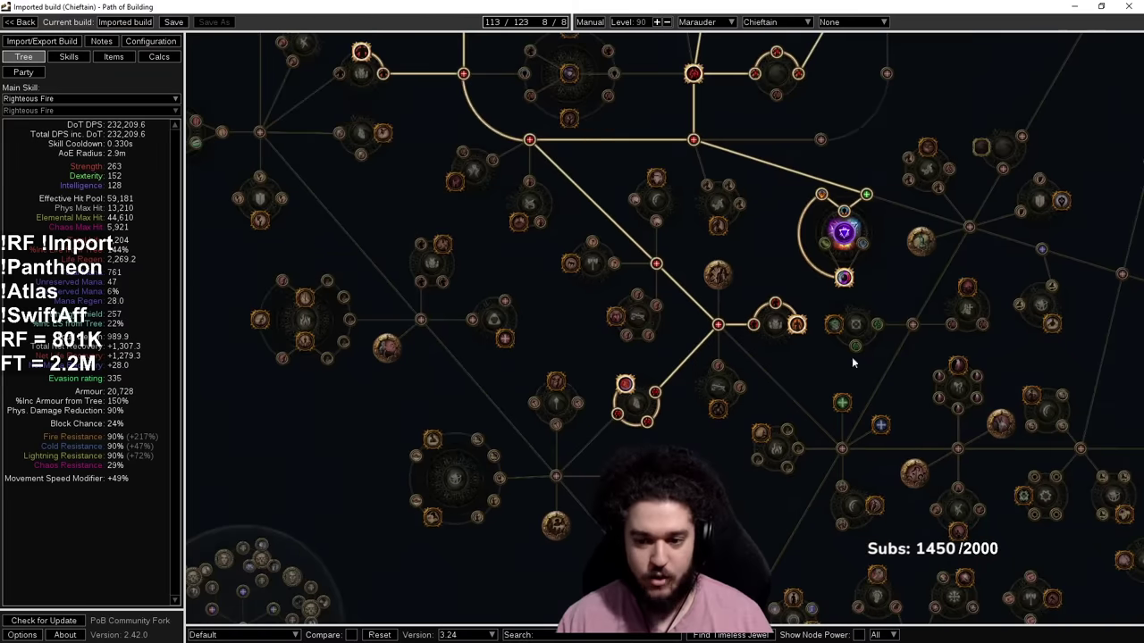
# Step: Examine the allocated passives and paths along the western side of the tree
pyautogui.scroll(-4, 679, 271)
pyautogui.moveTo(663, 262); pyautogui.dragTo(617, 609)
pyautogui.moveTo(799, 242); pyautogui.dragTo(626, 604)
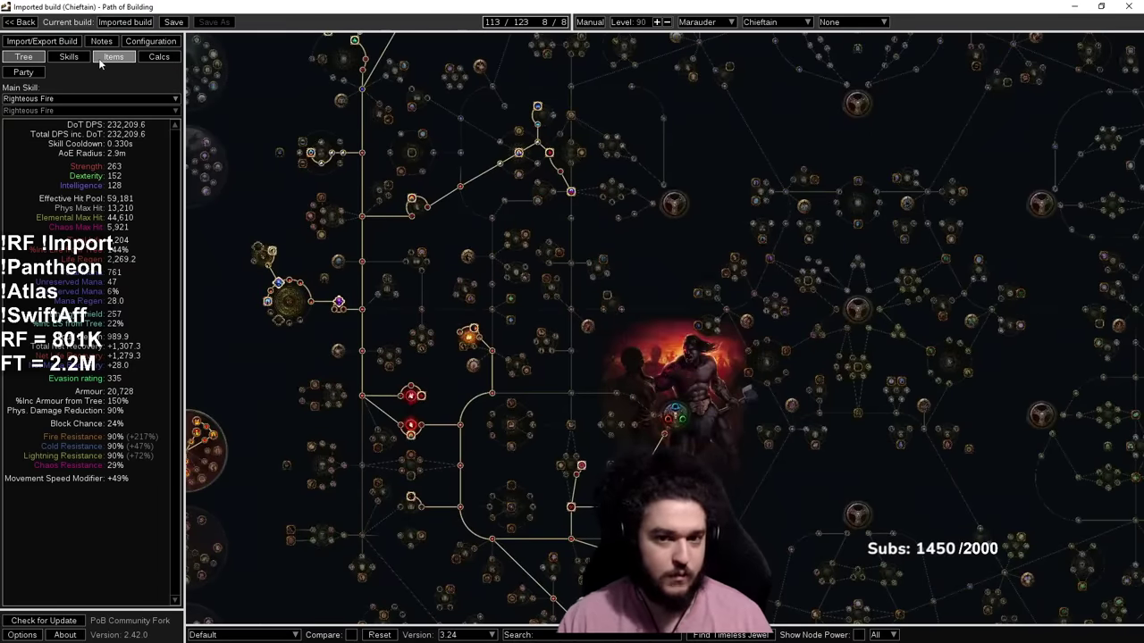
pyautogui.moveTo(714, 138); pyautogui.dragTo(678, 274)
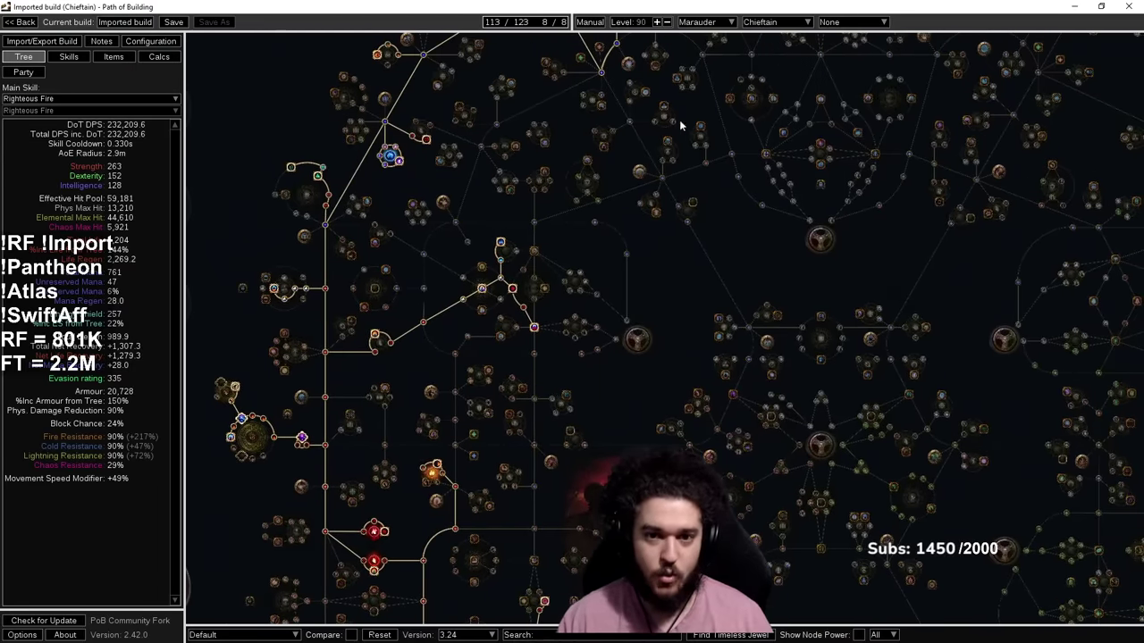
pyautogui.moveTo(559, 313); pyautogui.dragTo(715, 308)
pyautogui.scroll(2, 460, 206)
pyautogui.scroll(-3, 636, 240)
pyautogui.moveTo(781, 385); pyautogui.dragTo(835, 303)
pyautogui.scroll(2, 417, 262)
pyautogui.moveTo(513, 377); pyautogui.dragTo(367, 314)
# Step: Craft a new rare item of type Jewel with the Crimson Jewel base
pyautogui.click(114, 56)
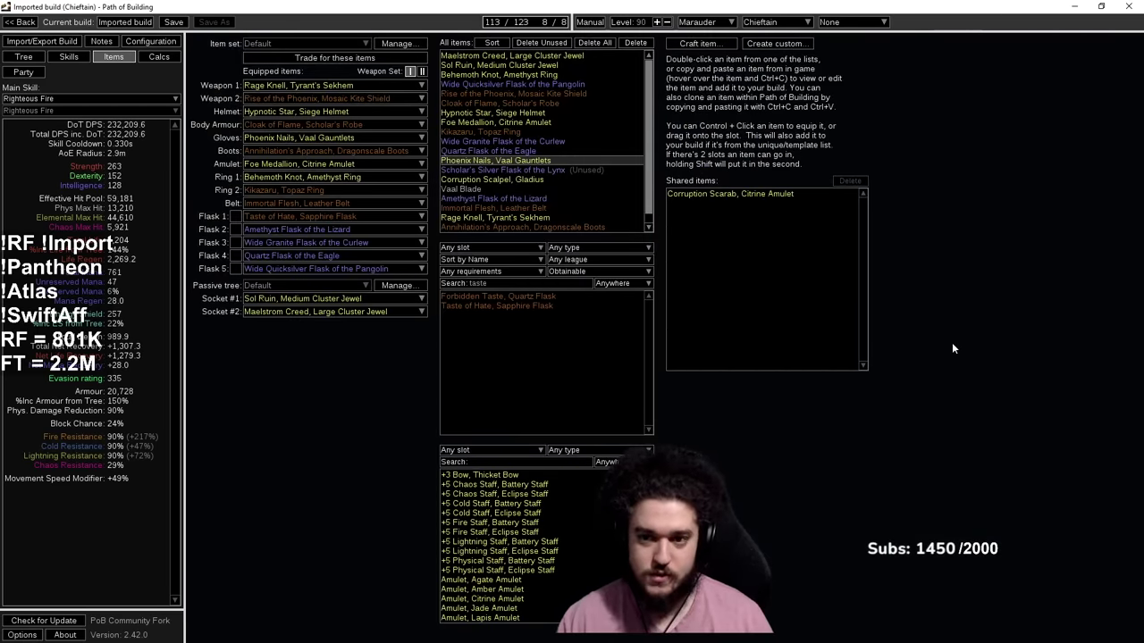
pyautogui.click(698, 43)
pyautogui.click(562, 321)
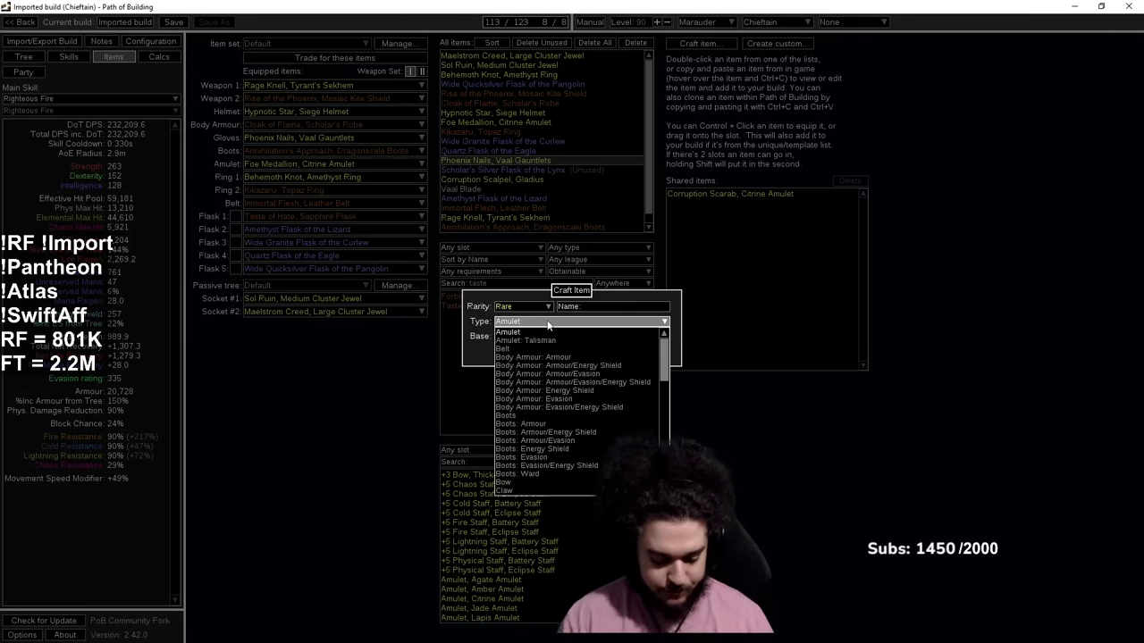
pyautogui.write('jewel')
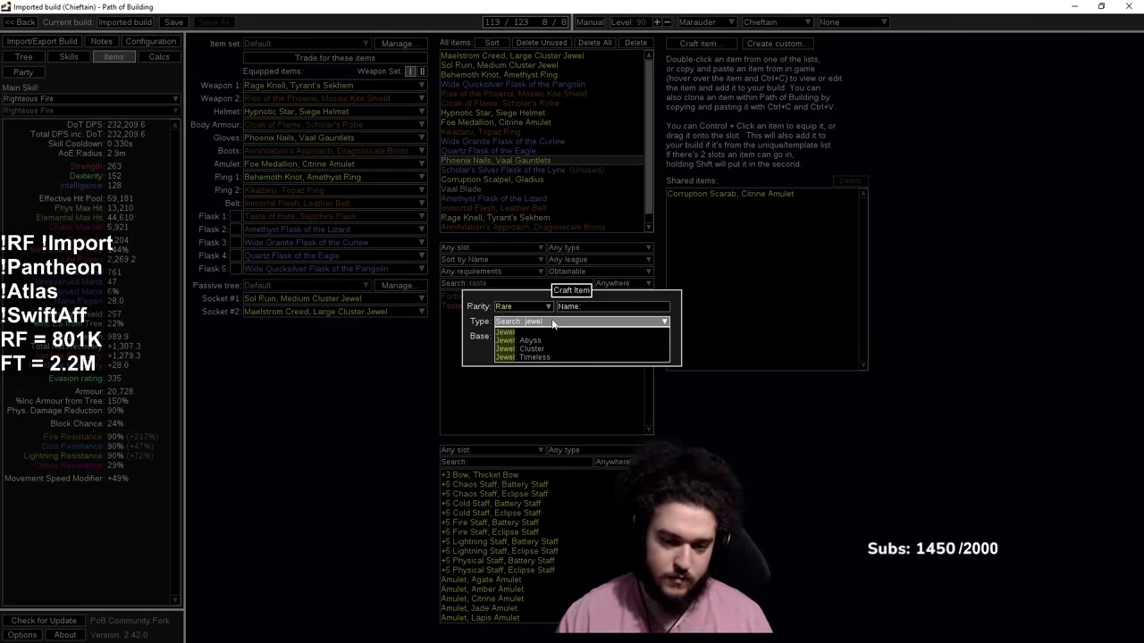
pyautogui.click(548, 332)
pyautogui.click(529, 355)
pyautogui.click(539, 355)
# Step: Give the jewel the prefixes (5-7)% increased maximum Life and (14-16)% increased Fire Damage
pyautogui.click(719, 78)
pyautogui.scroll(-3, 737, 115)
pyautogui.click(740, 118)
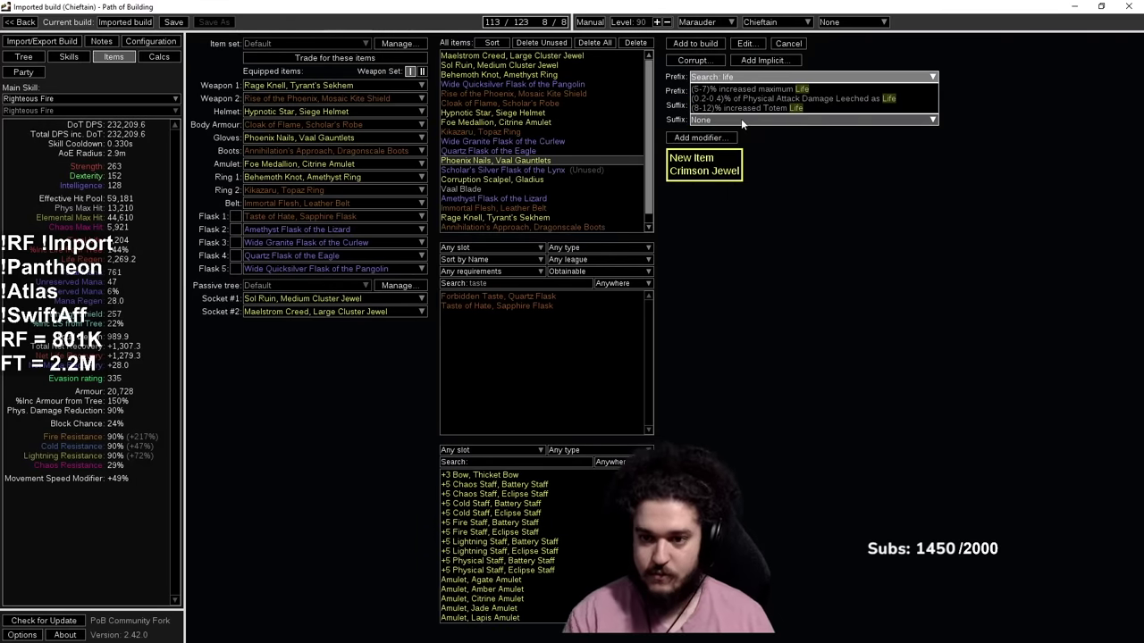
pyautogui.click(744, 101)
pyautogui.write('life')
pyautogui.press('BackSpace')
pyautogui.press('BackSpace')
pyautogui.press('BackSpace')
pyautogui.click(949, 275)
pyautogui.click(723, 104)
pyautogui.write('fire')
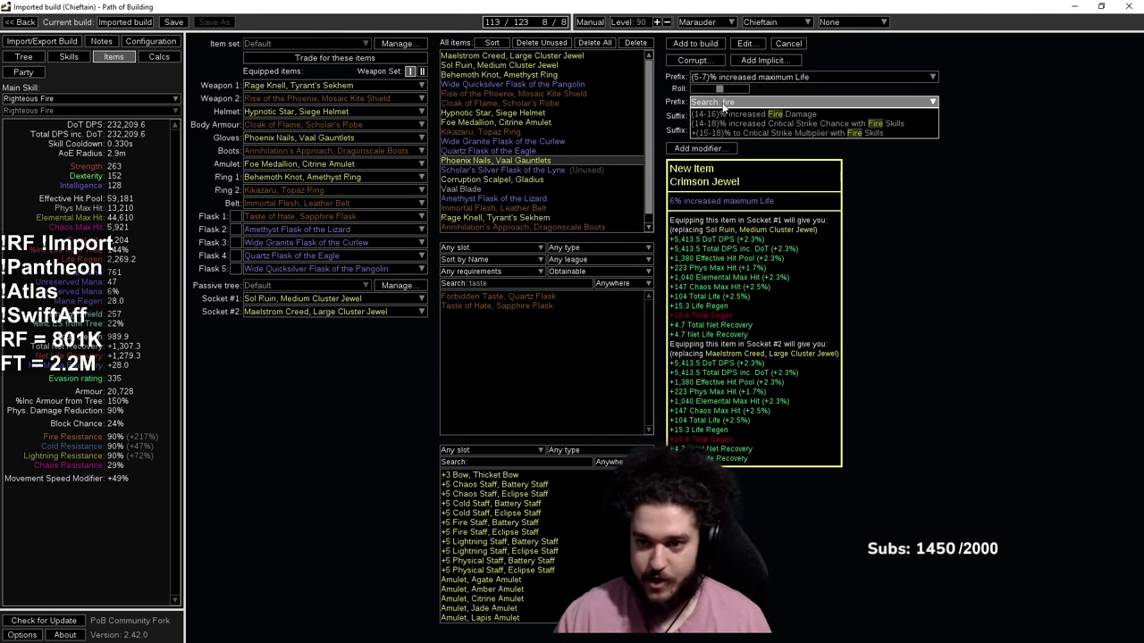
pyautogui.click(732, 114)
# Step: Give the jewel the suffix (16-20)% increased Burning Damage
pyautogui.click(750, 141)
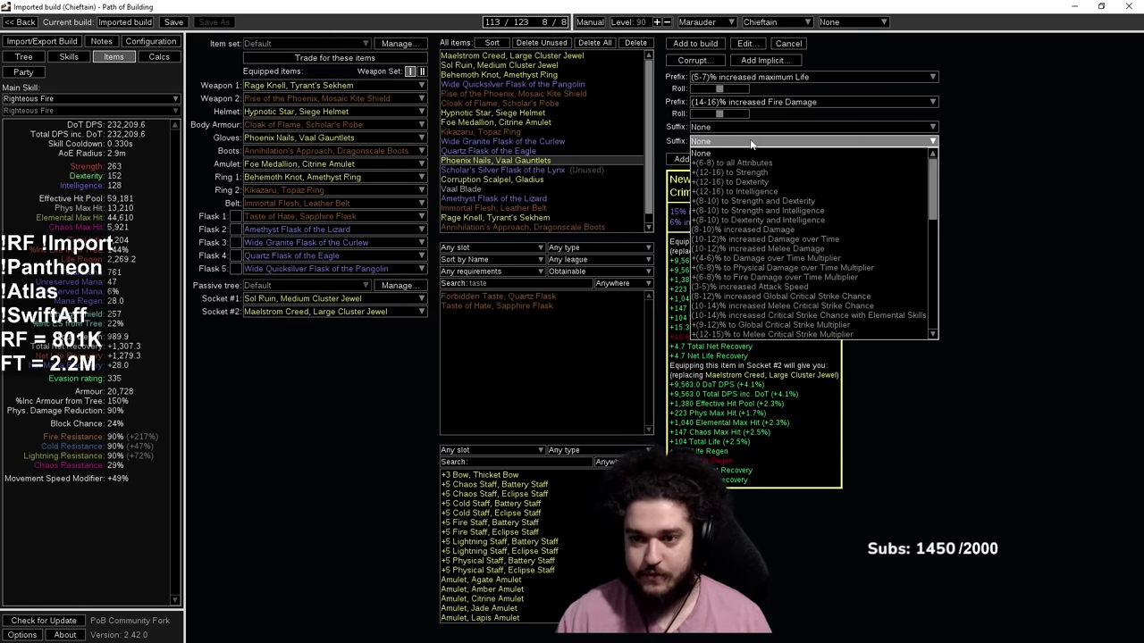
pyautogui.write('burn')
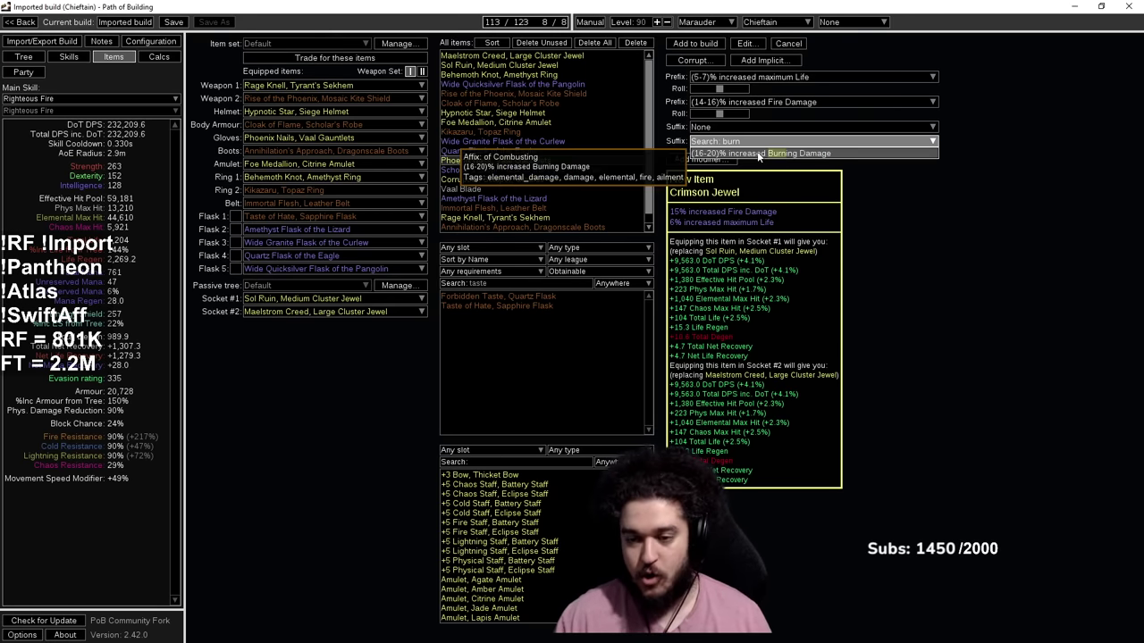
pyautogui.click(757, 154)
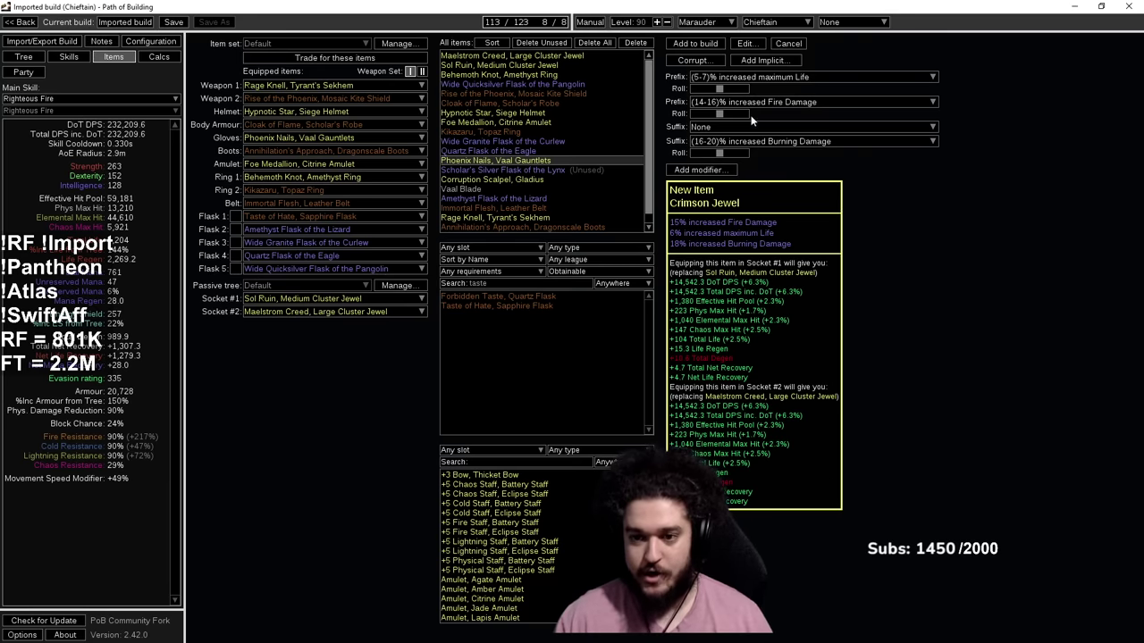
# Step: Change the jewel's suffix to (10-12)% increased Area Damage and add the jewel to the build
pyautogui.click(759, 142)
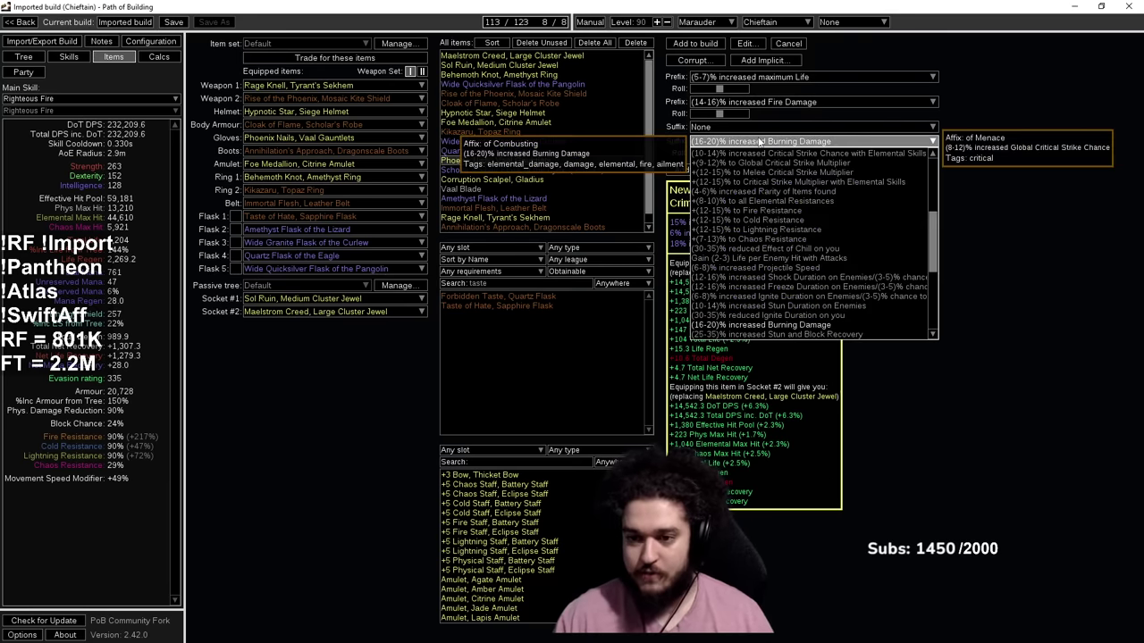
pyautogui.scroll(2, 780, 163)
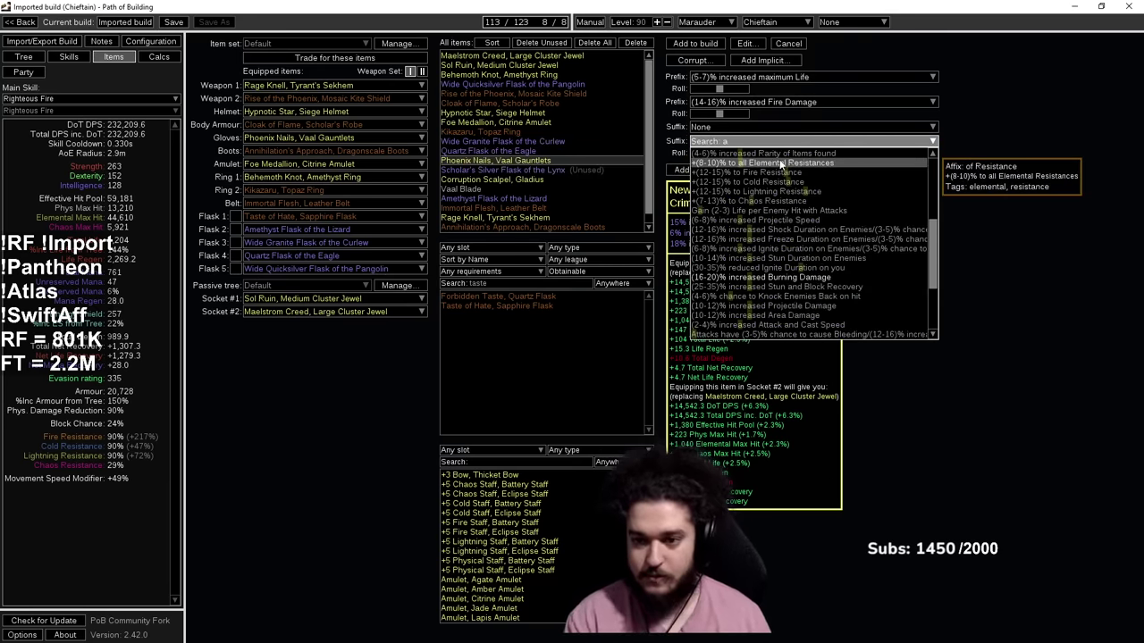
pyautogui.click(779, 159)
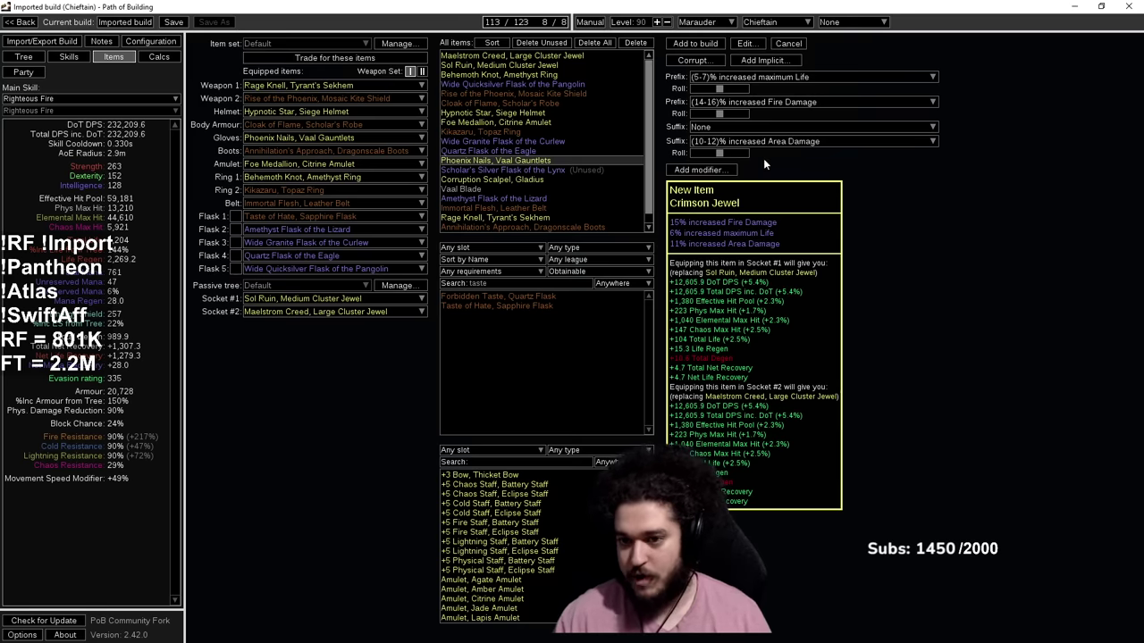
pyautogui.click(696, 43)
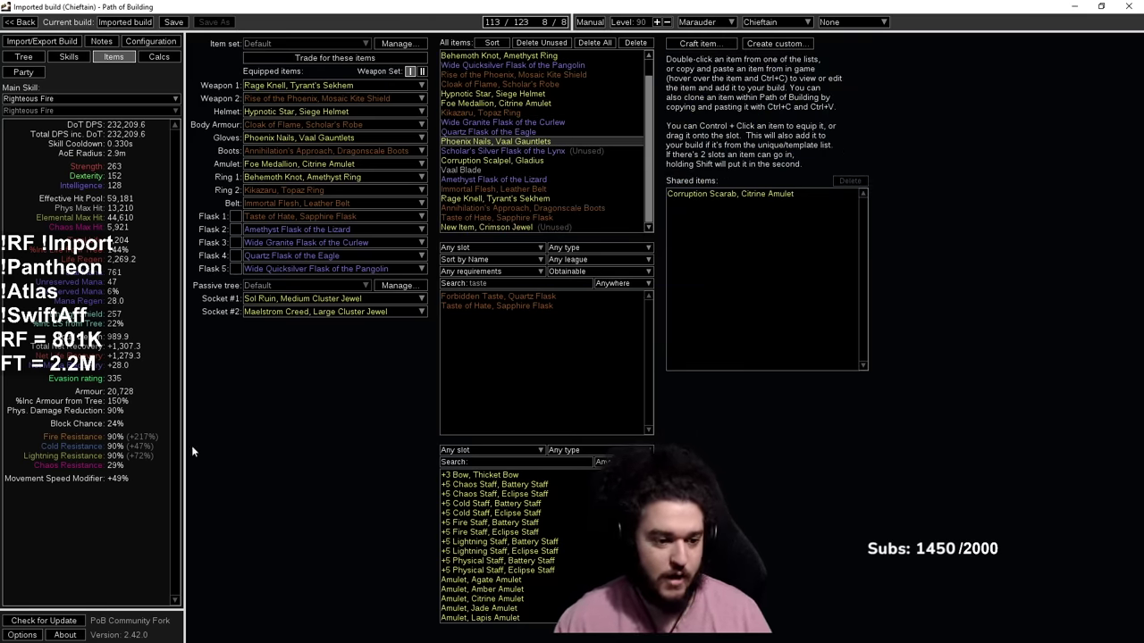
# Step: Include the Righteous Fire and Fire Trap socket groups in Full DPS
pyautogui.click(61, 59)
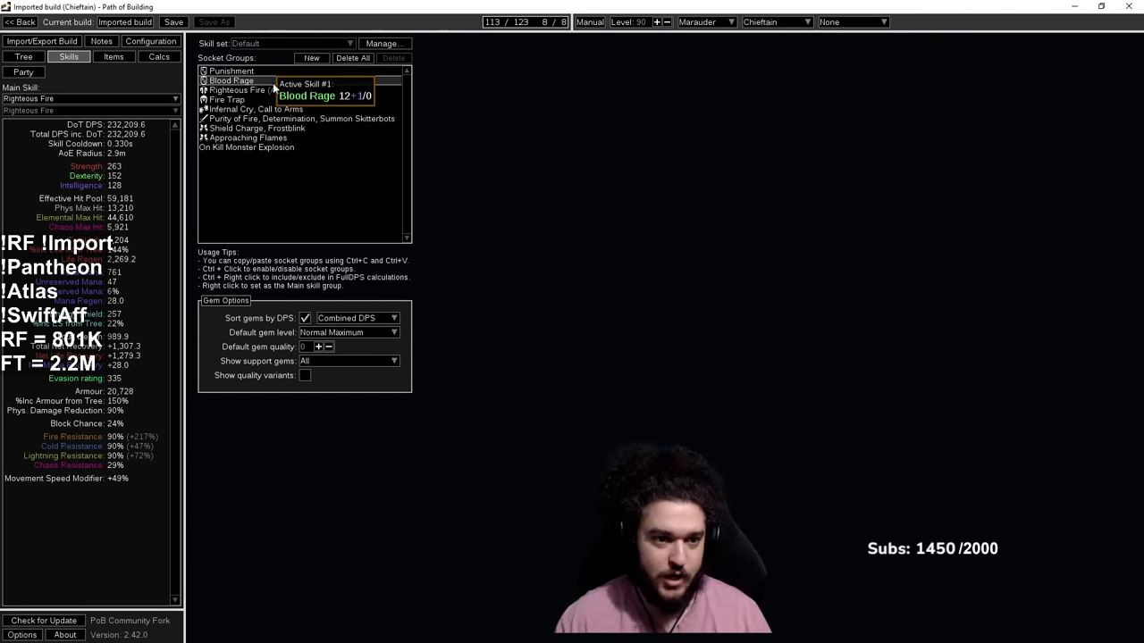
pyautogui.click(273, 89)
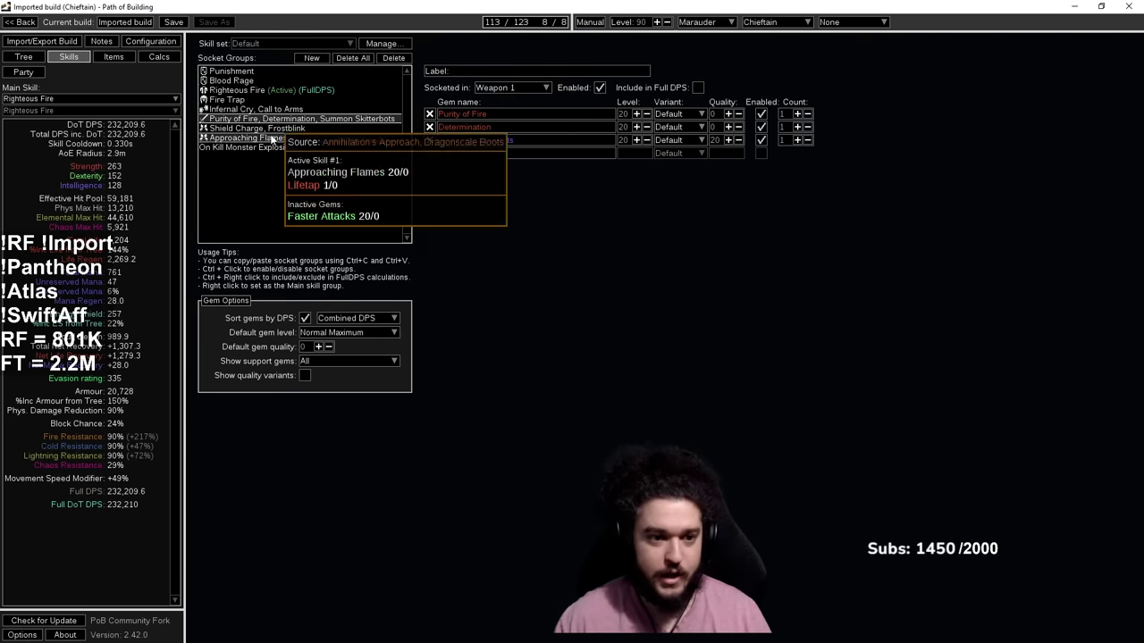
pyautogui.click(234, 99)
pyautogui.click(697, 88)
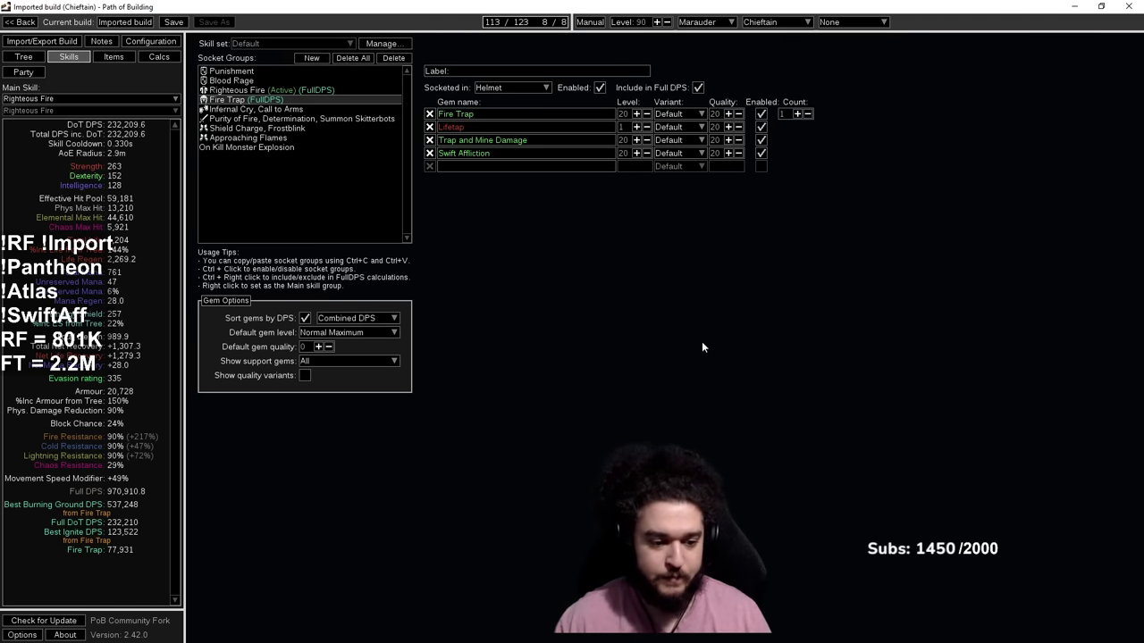
# Step: Set the enemy boss type to Guardian/Pinnacle Boss in the build configuration
pyautogui.click(150, 41)
pyautogui.click(809, 82)
pyautogui.click(805, 108)
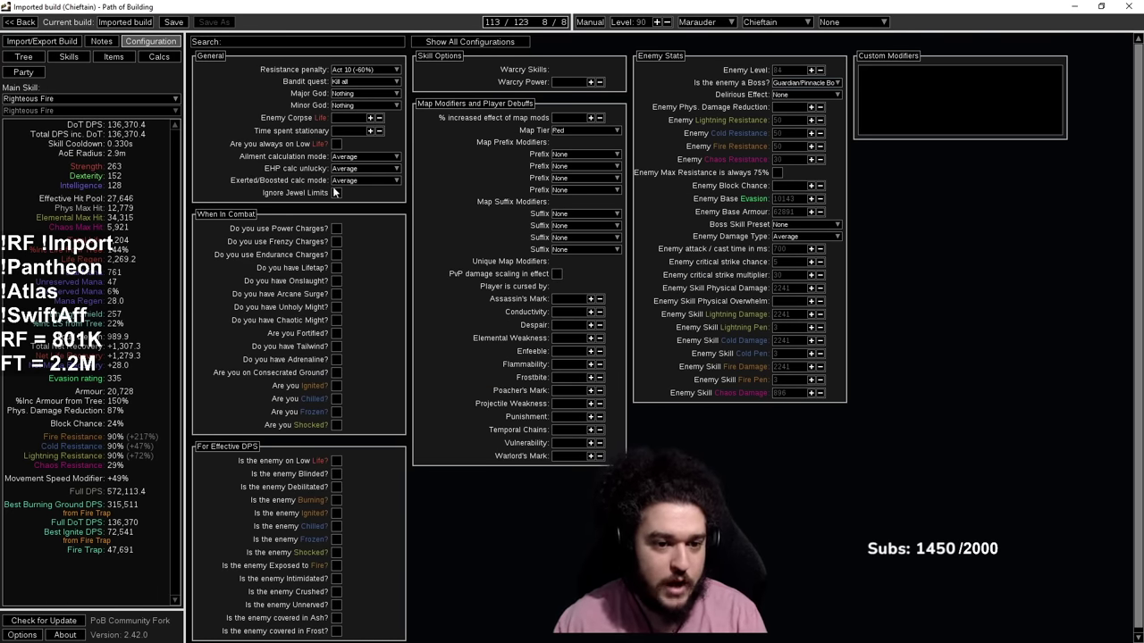
# Step: Set the time spent stationary to 1 and enable the enemy ignited and Lifetap conditions
pyautogui.click(352, 133)
pyautogui.write('1')
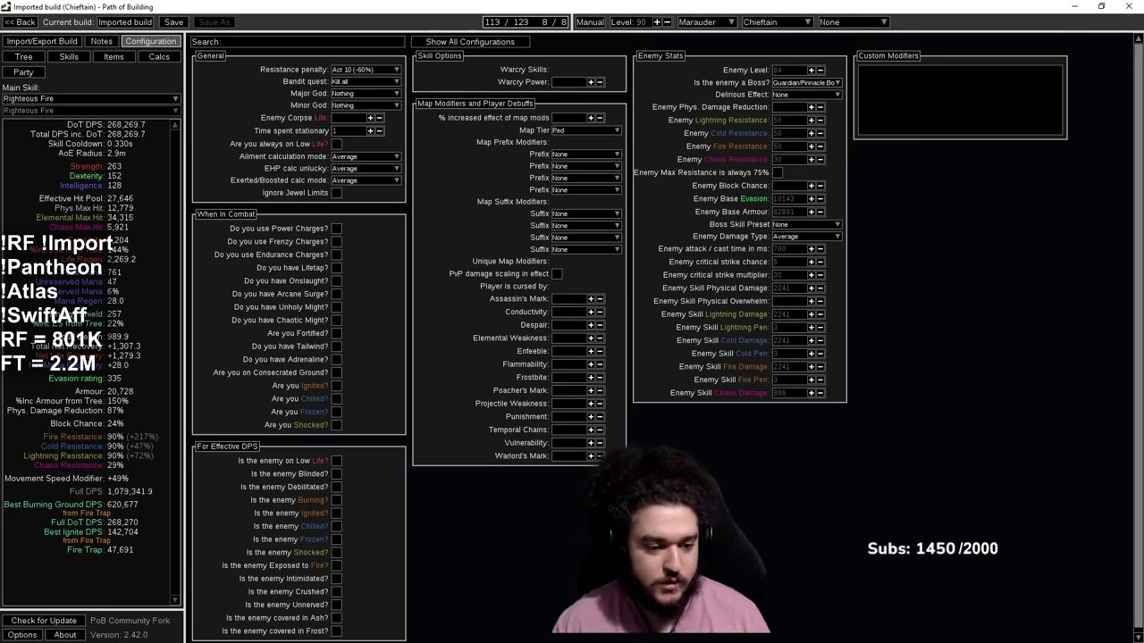
pyautogui.click(336, 517)
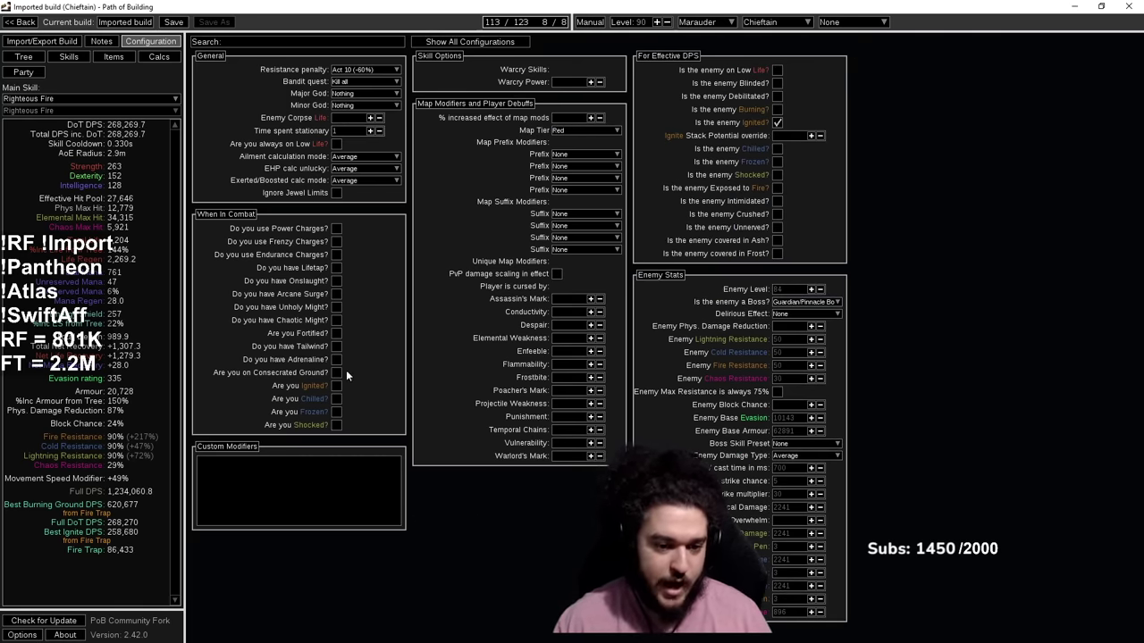
pyautogui.click(336, 267)
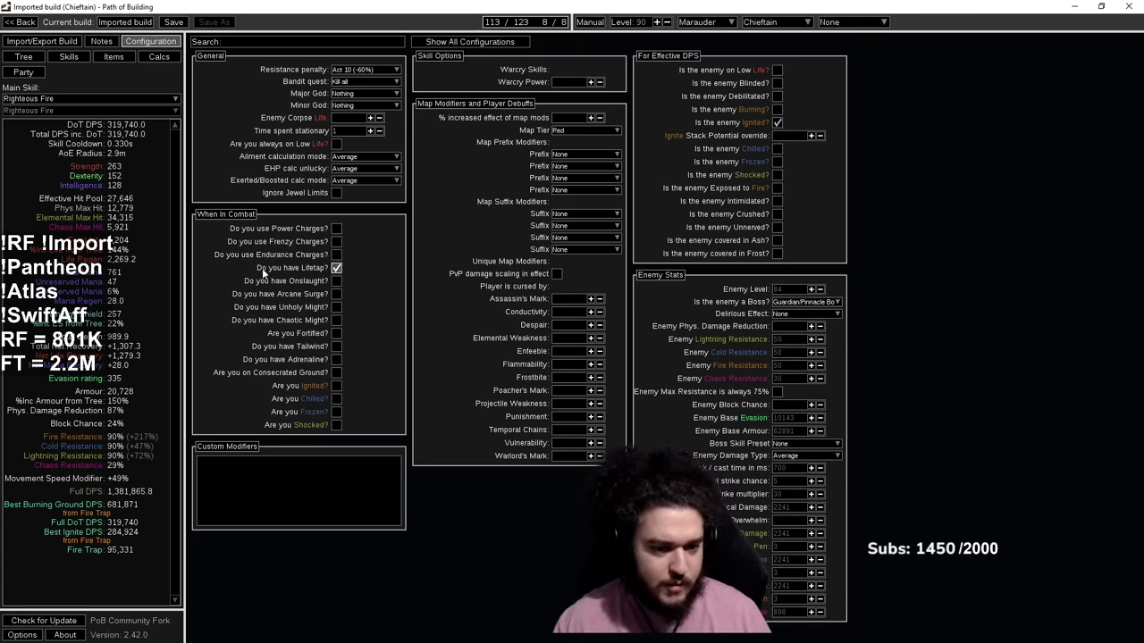
# Step: In the Fire Trap socket group, set Fire Trap to level 21 with 0 quality and Lifetap to level 20
pyautogui.click(96, 59)
pyautogui.click(71, 57)
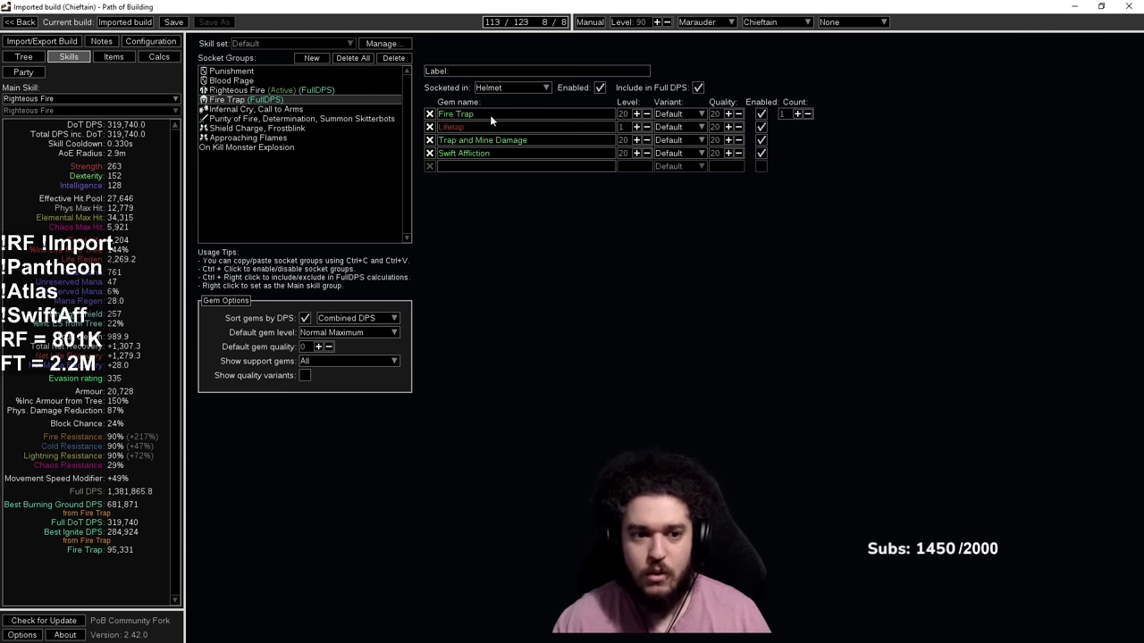
pyautogui.click(278, 91)
pyautogui.click(268, 100)
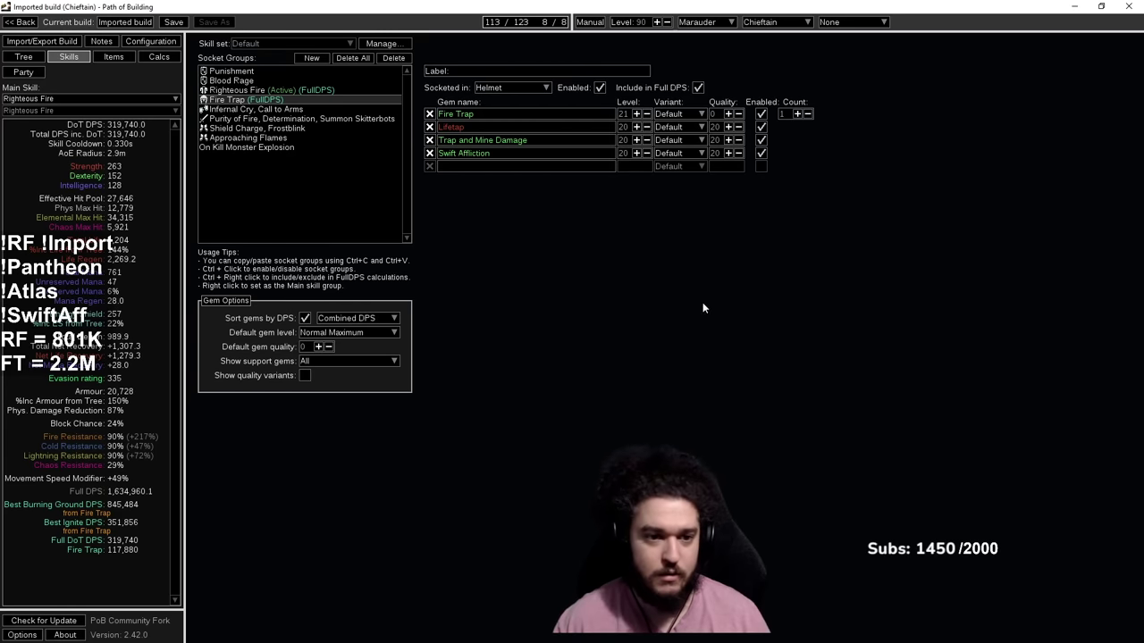
# Step: Review the Purity of Fire, Determination, Summon Skitterbots socket group along with the passive tree and equipped items
pyautogui.click(249, 109)
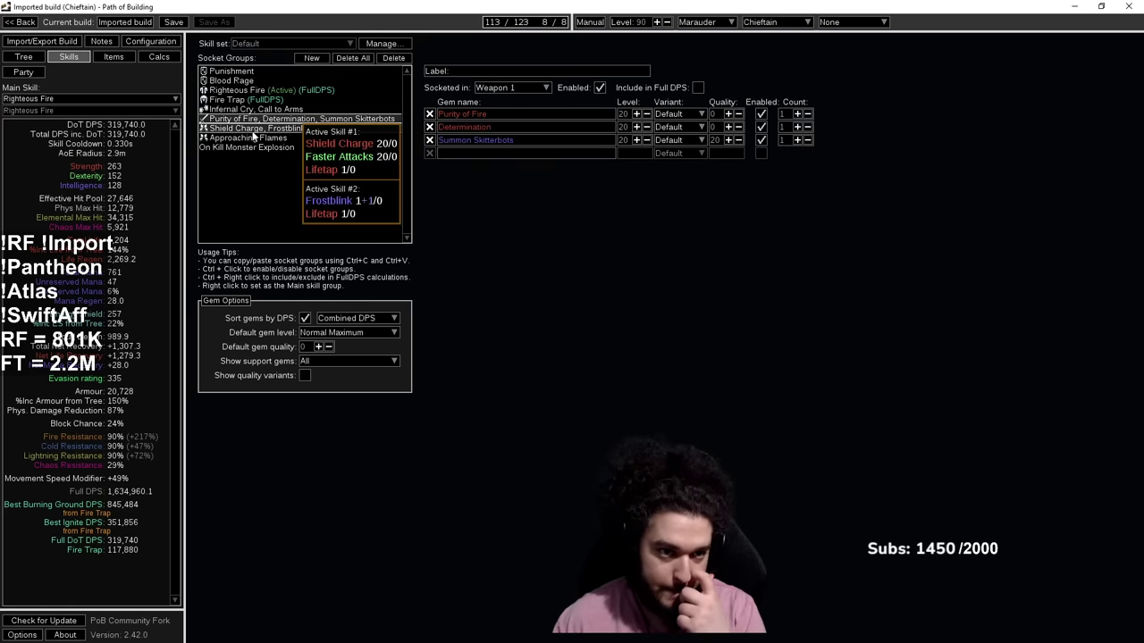
pyautogui.click(23, 57)
pyautogui.scroll(-3, 504, 267)
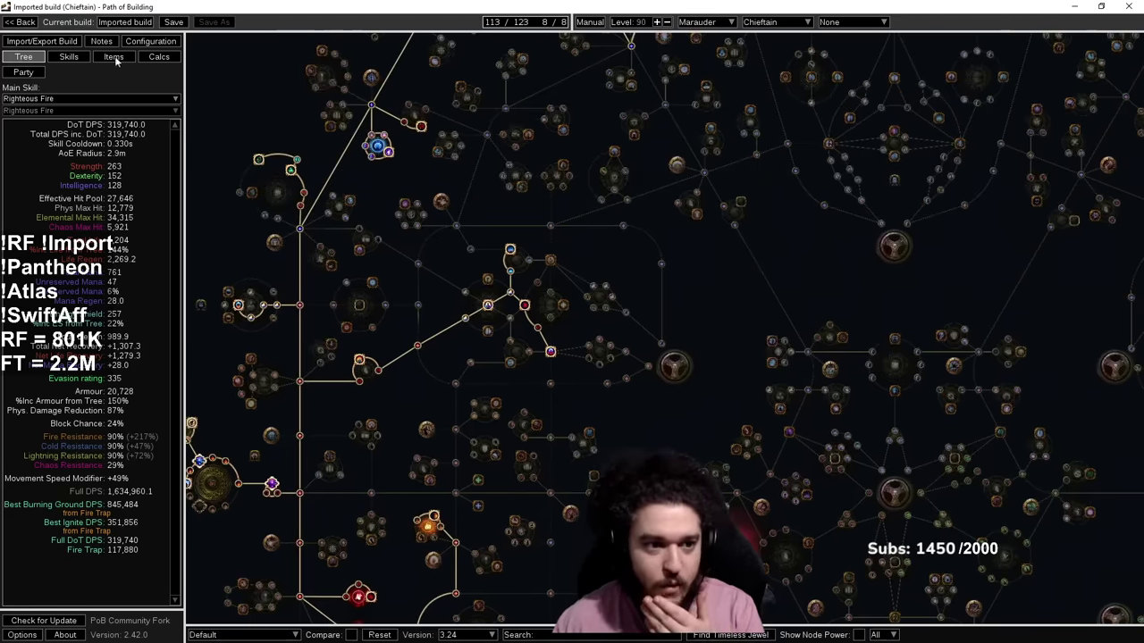
pyautogui.click(114, 56)
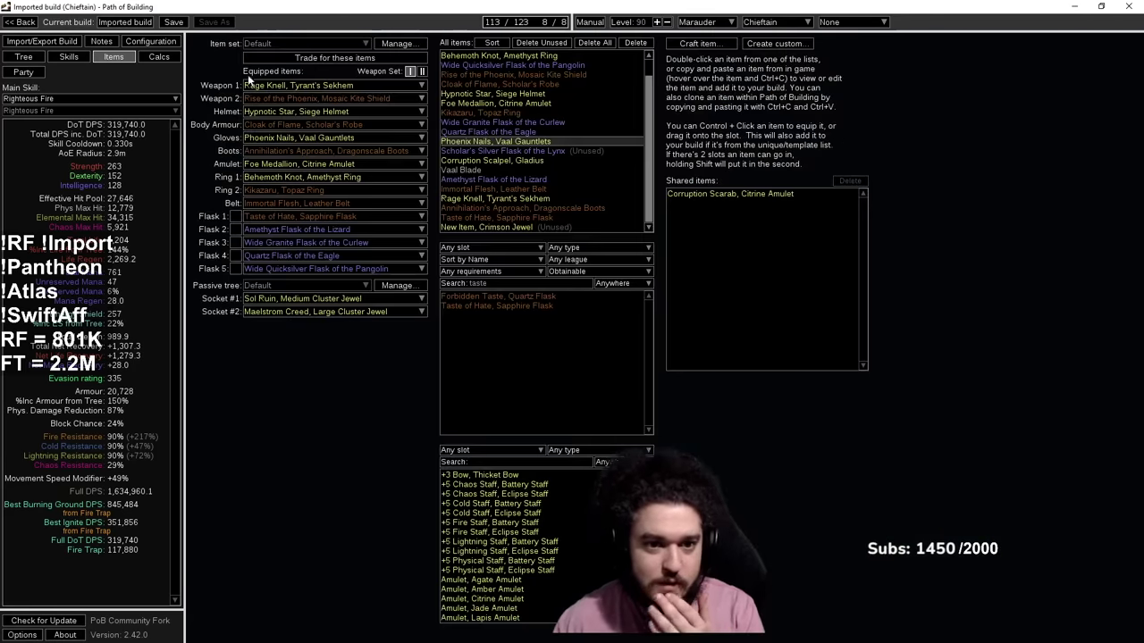
pyautogui.click(68, 57)
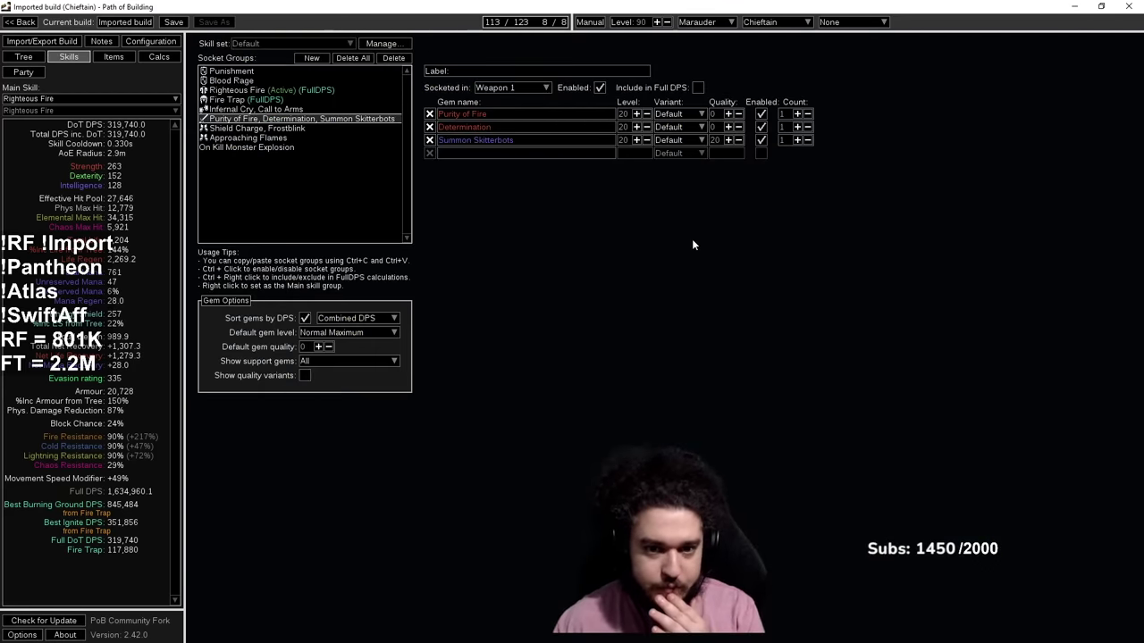
# Step: Unallocate the five-passive branch on the large wheel beside the upper end of the western vertical path
pyautogui.click(24, 56)
pyautogui.moveTo(440, 198); pyautogui.dragTo(656, 196)
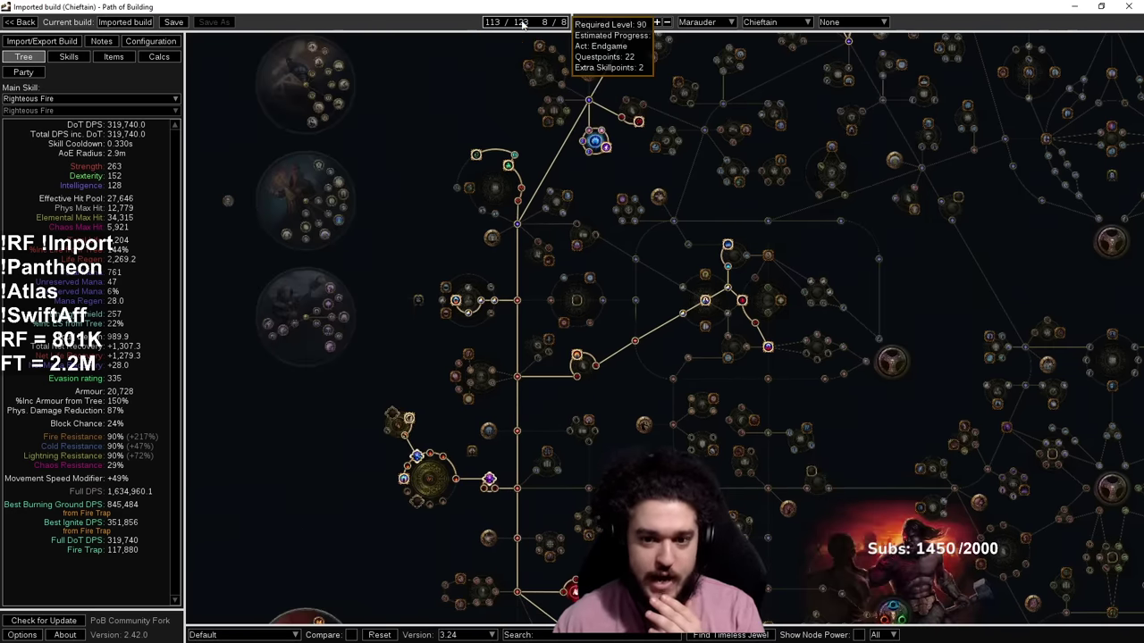
pyautogui.scroll(6, 481, 214)
pyautogui.moveTo(444, 206); pyautogui.dragTo(421, 290)
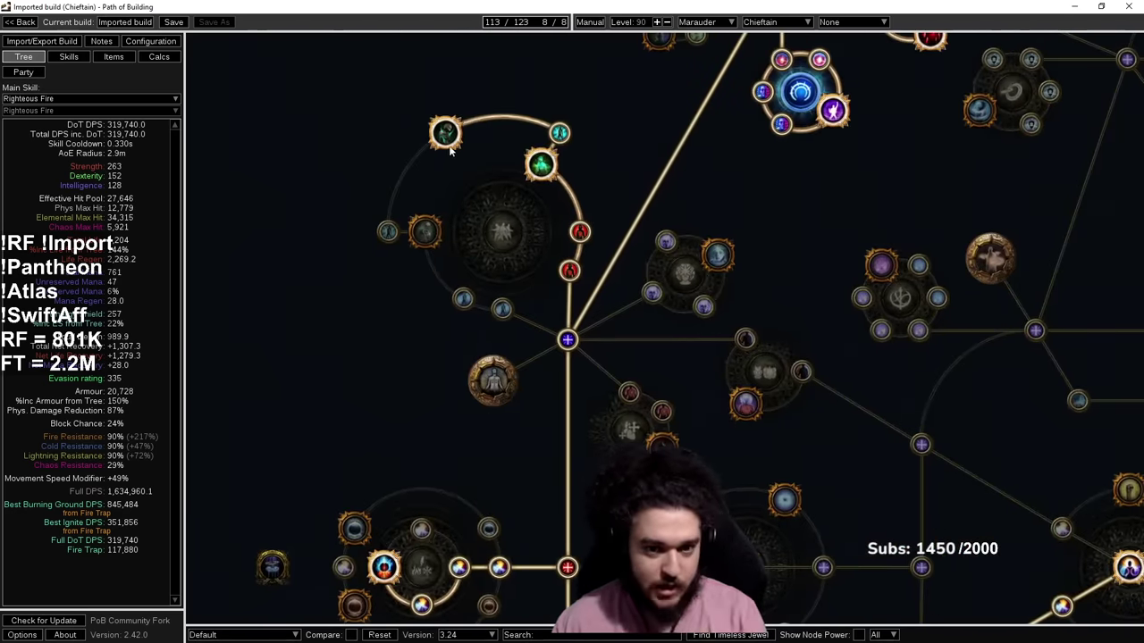
pyautogui.click(576, 280)
pyautogui.moveTo(262, 579); pyautogui.dragTo(308, 303)
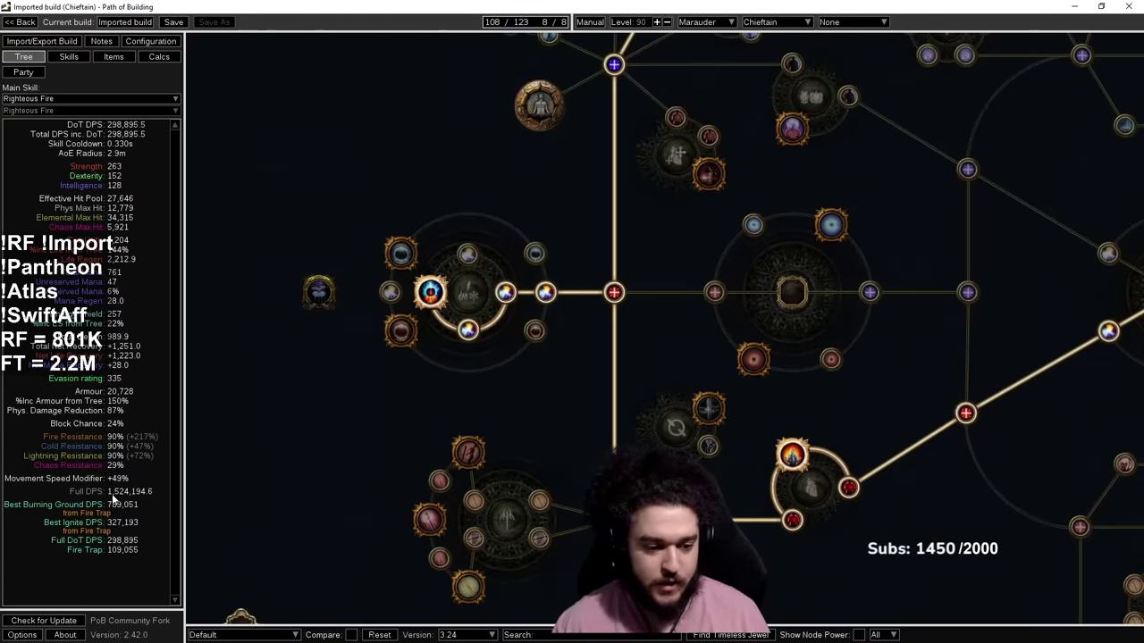
# Step: Allocate the empty jewel socket on the Sol Ruin medium cluster jewel
pyautogui.scroll(-6, 712, 212)
pyautogui.moveTo(713, 400); pyautogui.dragTo(717, 360)
pyautogui.scroll(5, 535, 369)
pyautogui.moveTo(535, 369); pyautogui.dragTo(478, 334)
pyautogui.click(540, 209)
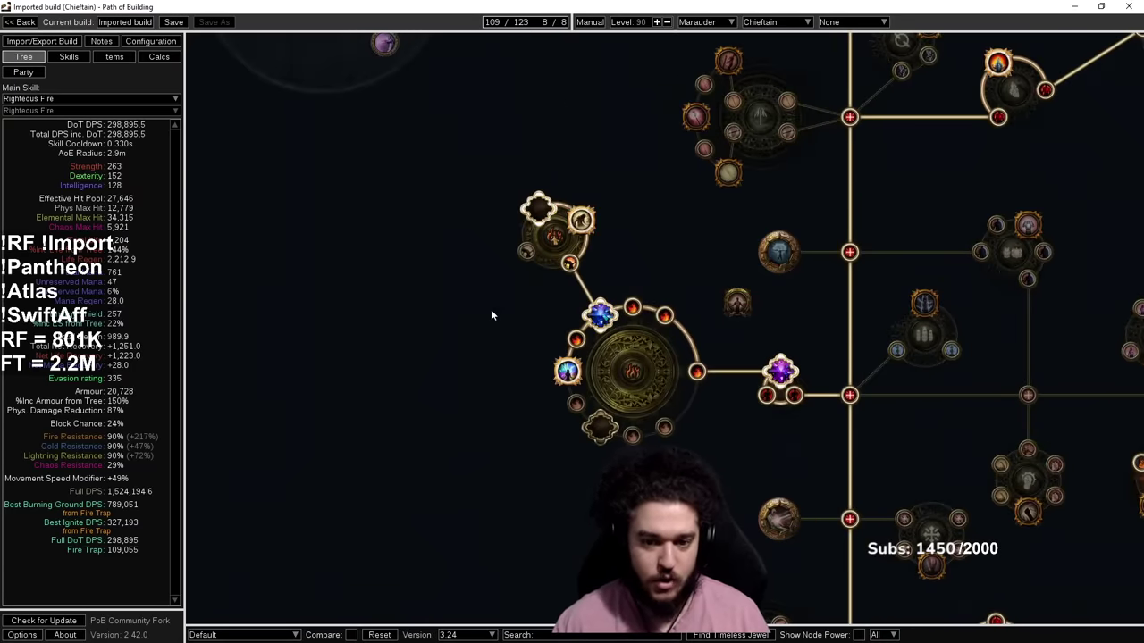
# Step: Replace the Crimson Jewel's area damage suffix with +(4-6)% to Damage over Time Multiplier, save it and equip it in Socket #1
pyautogui.click(113, 57)
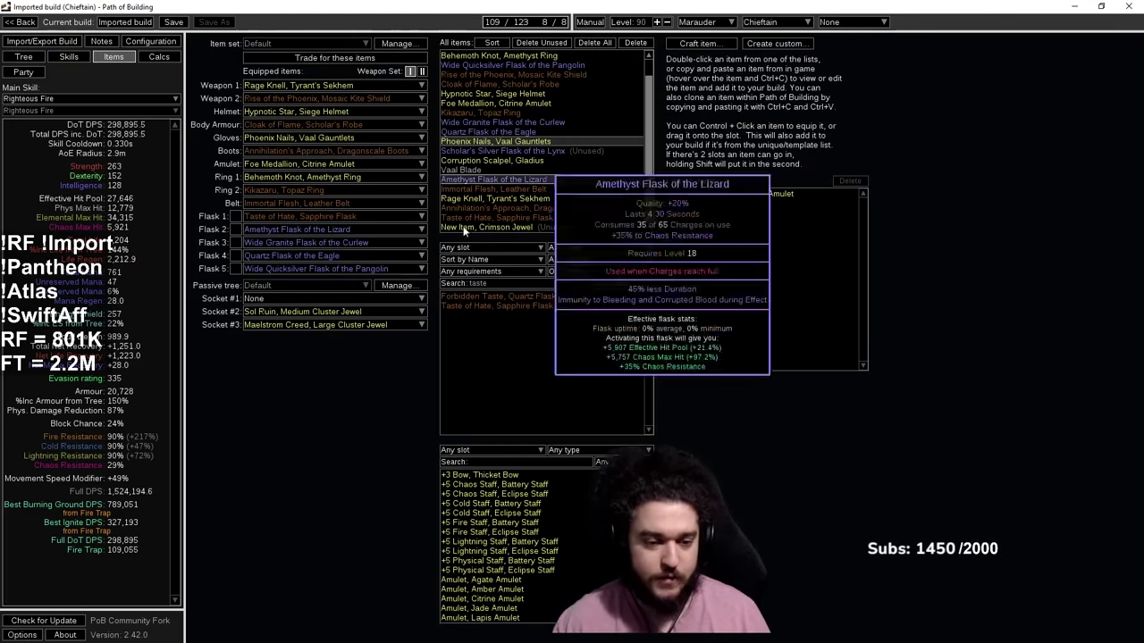
pyautogui.doubleClick(487, 227)
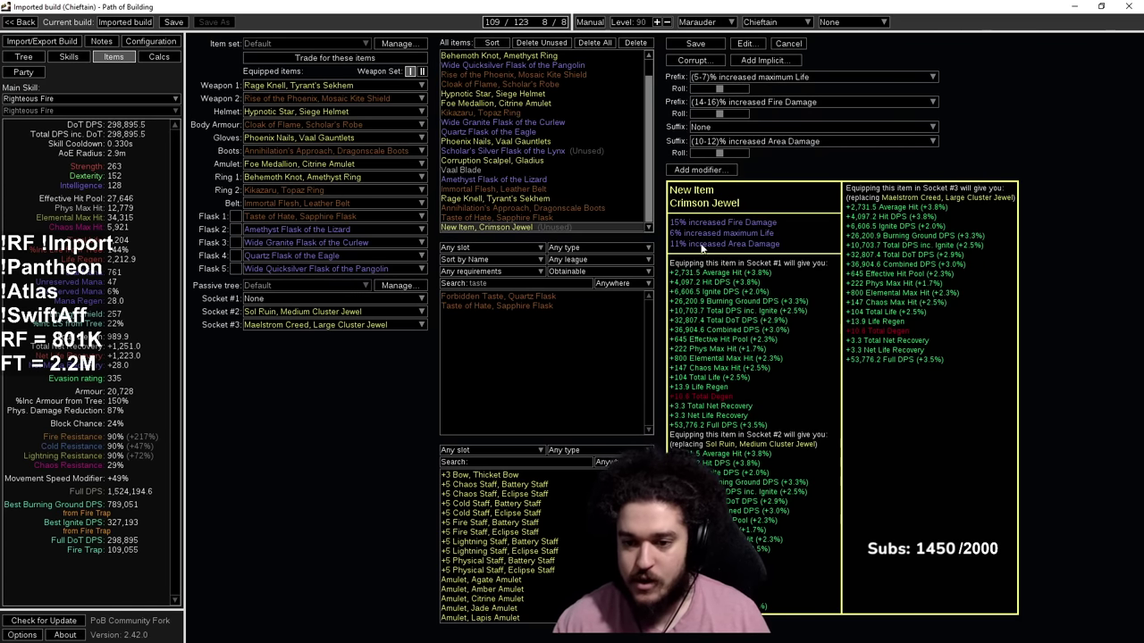
pyautogui.click(749, 142)
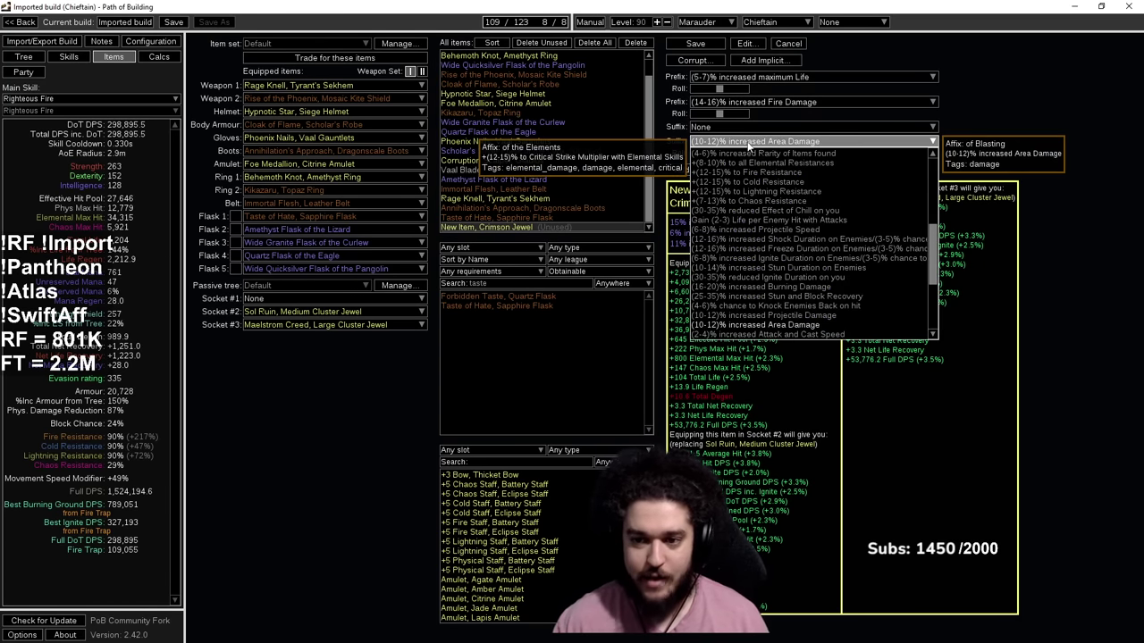
pyautogui.write('damage o')
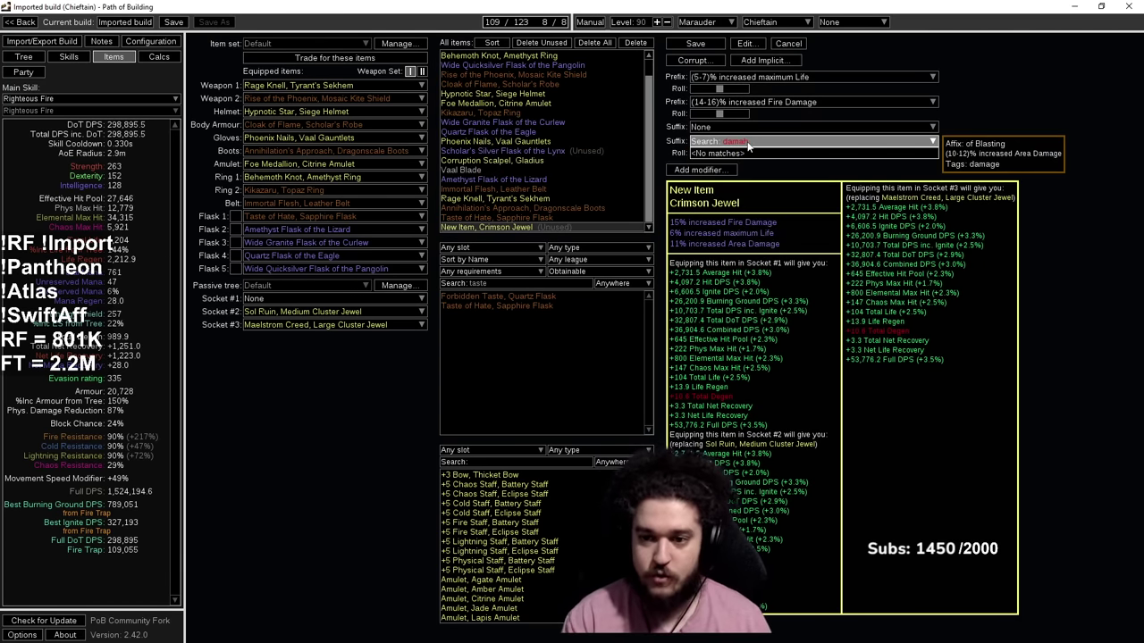
pyautogui.press('BackSpace')
pyautogui.write('ge ov')
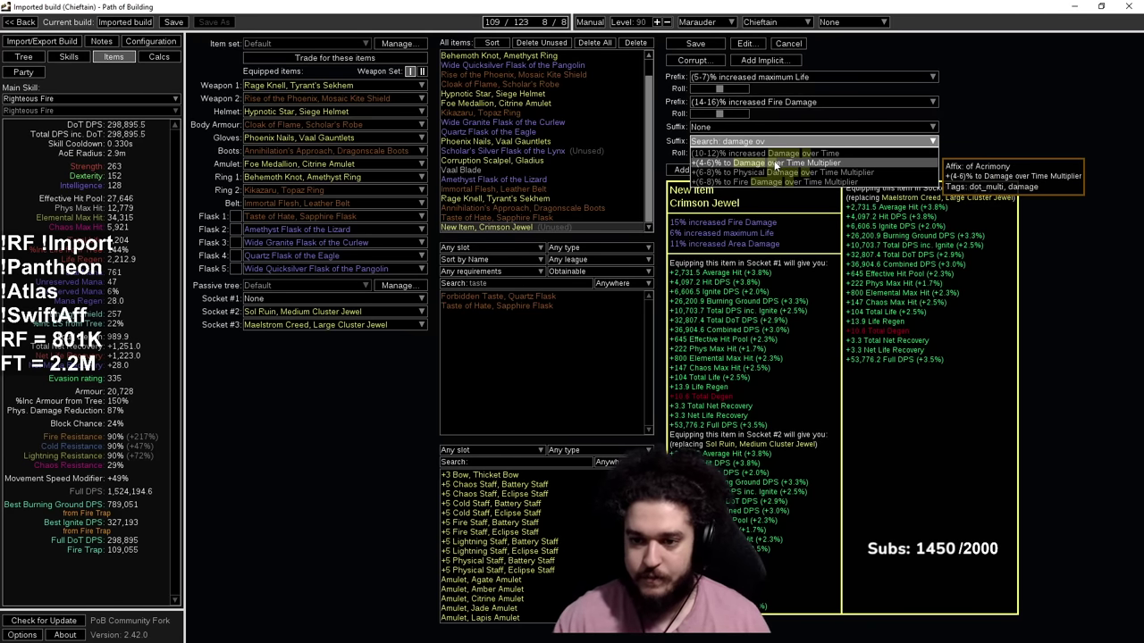
pyautogui.click(759, 163)
pyautogui.click(695, 43)
pyautogui.moveTo(530, 225)
pyautogui.moveTo(530, 225); pyautogui.dragTo(286, 298)
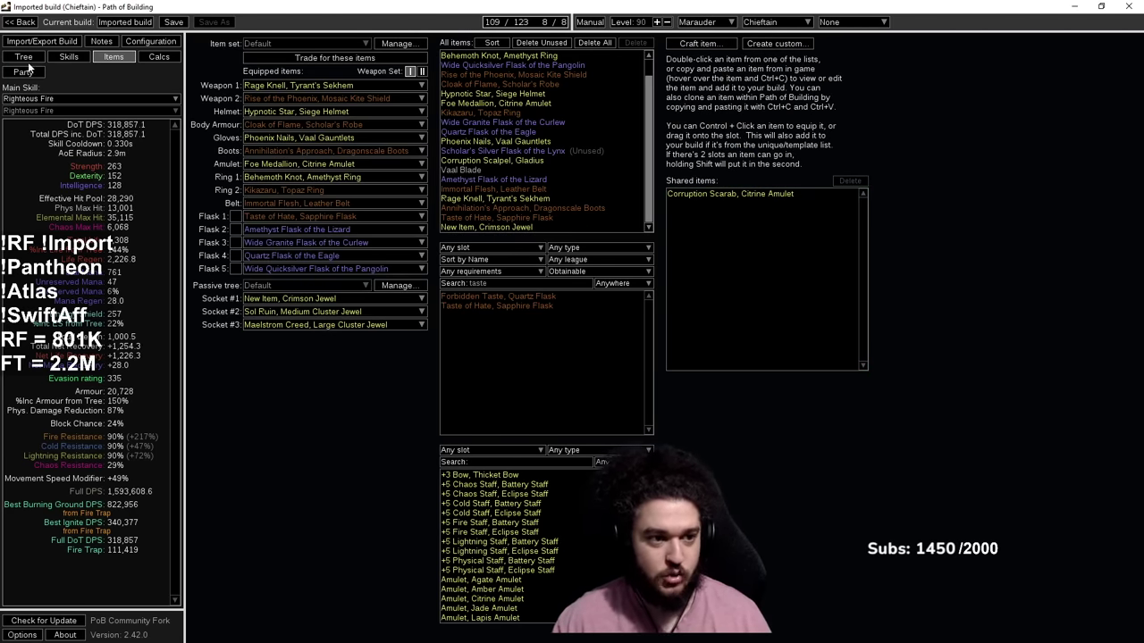
# Step: Review the western side of the passive tree and the Chieftain ascendancy alongside the damage stats
pyautogui.click(25, 58)
pyautogui.moveTo(589, 153); pyautogui.dragTo(441, 477)
pyautogui.moveTo(479, 241); pyautogui.dragTo(393, 549)
pyautogui.scroll(-4, 498, 302)
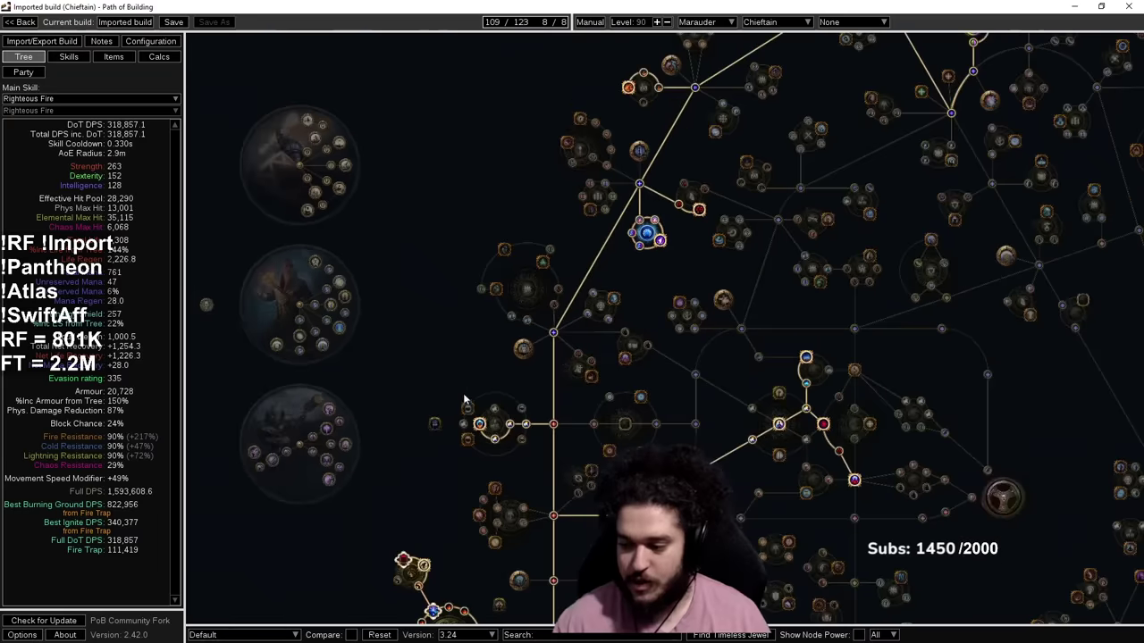
pyautogui.moveTo(461, 400); pyautogui.dragTo(474, 127)
pyautogui.moveTo(390, 296); pyautogui.dragTo(435, 133)
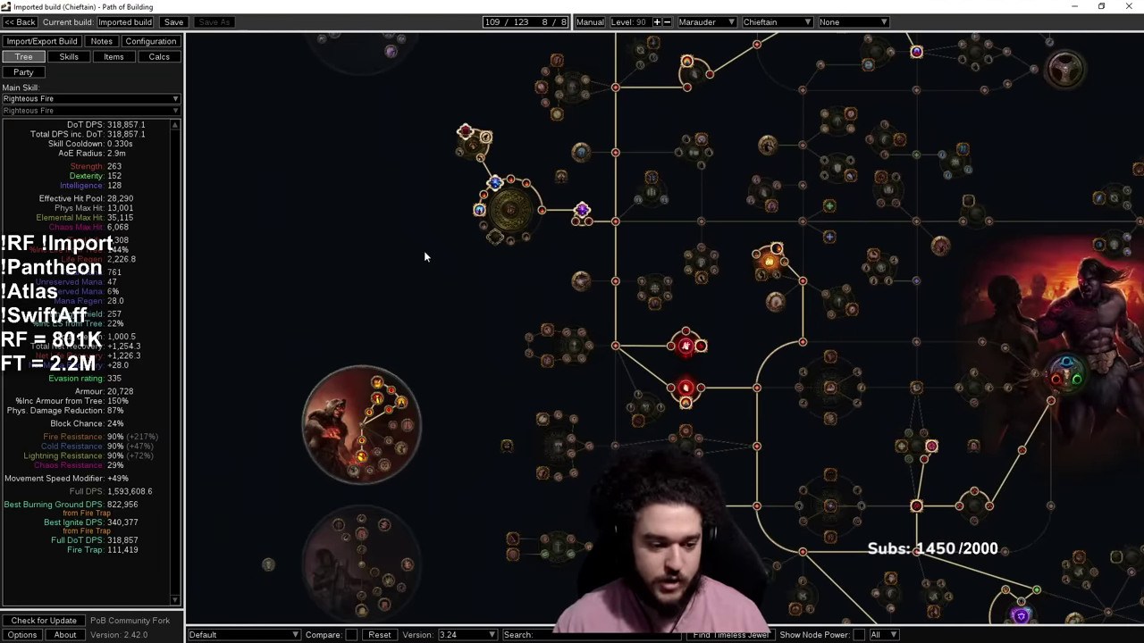
pyautogui.moveTo(431, 268); pyautogui.dragTo(487, 201)
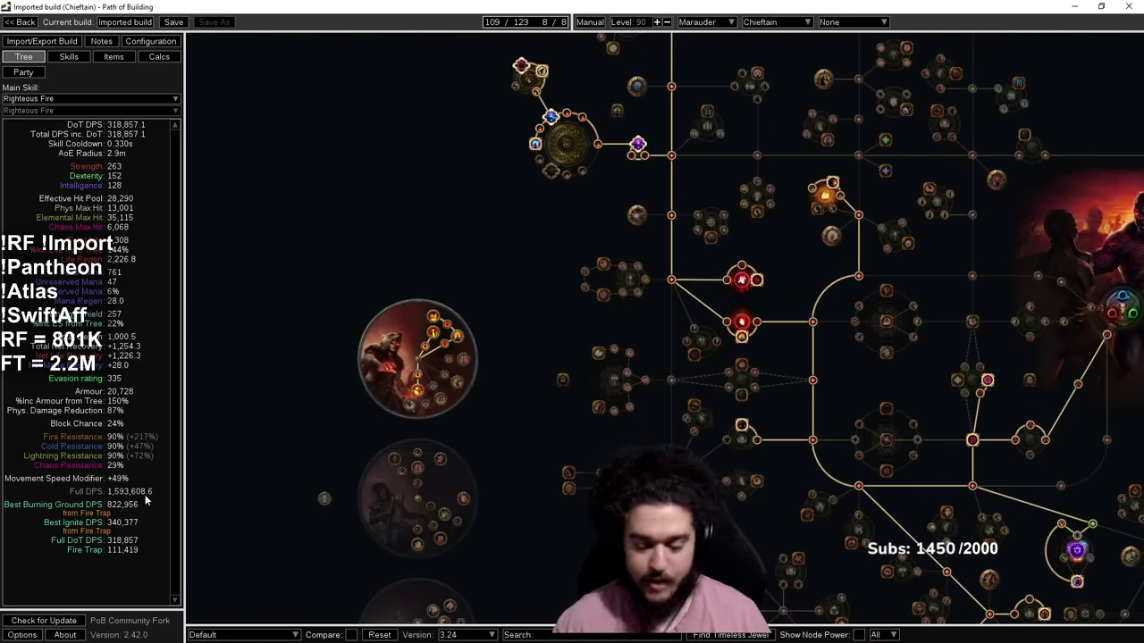
pyautogui.moveTo(597, 254); pyautogui.dragTo(520, 282)
pyautogui.moveTo(528, 430); pyautogui.dragTo(542, 499)
# Step: Allocate the small passive and the second medium jewel socket on the Maelstrom Creed large cluster jewel
pyautogui.scroll(5, 469, 263)
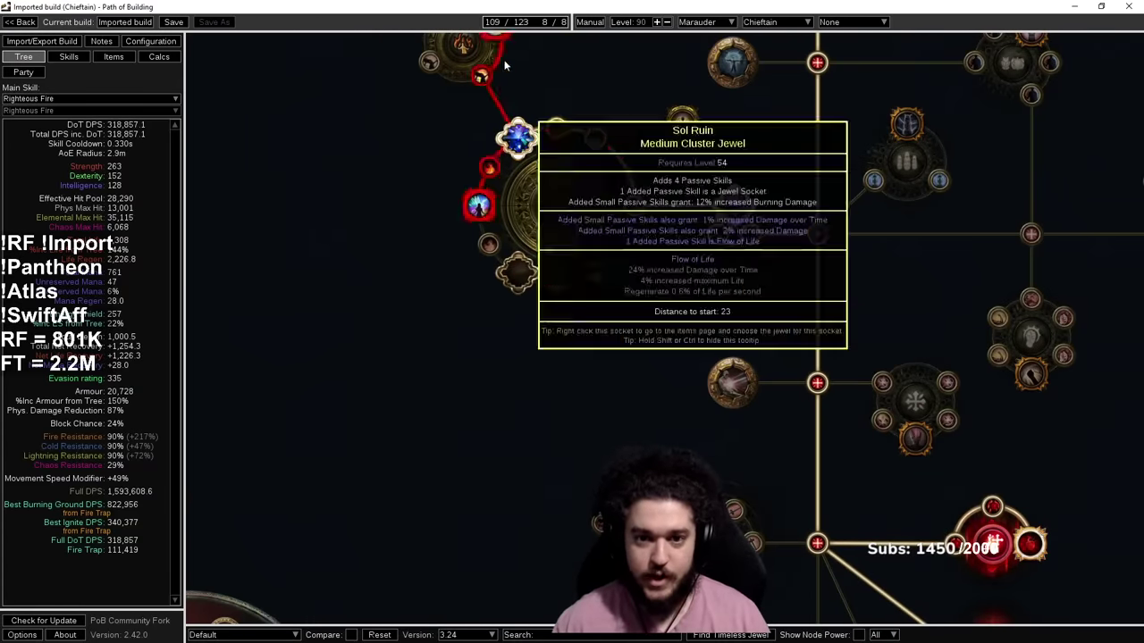
pyautogui.moveTo(654, 122); pyautogui.dragTo(645, 160)
pyautogui.click(585, 311)
pyautogui.click(547, 321)
pyautogui.click(547, 320)
pyautogui.click(509, 311)
pyautogui.moveTo(569, 358); pyautogui.dragTo(619, 327)
pyautogui.click(557, 278)
# Step: Equip the Sol Ruin medium cluster jewel in the empty Socket #3
pyautogui.click(884, 462)
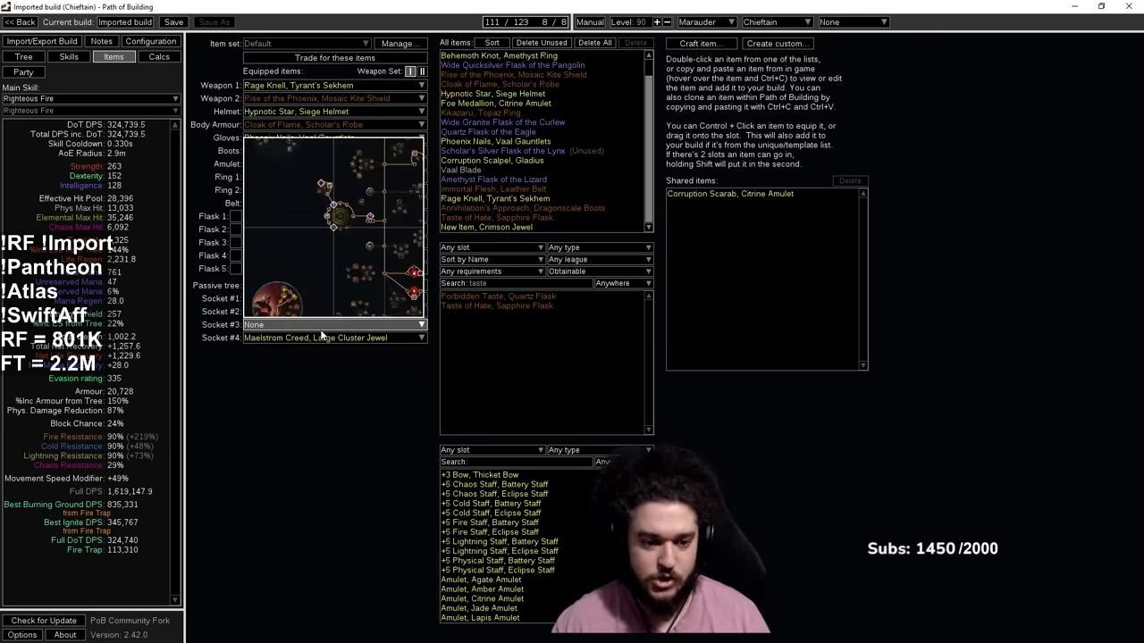
pyautogui.moveTo(298, 303)
pyautogui.click(282, 326)
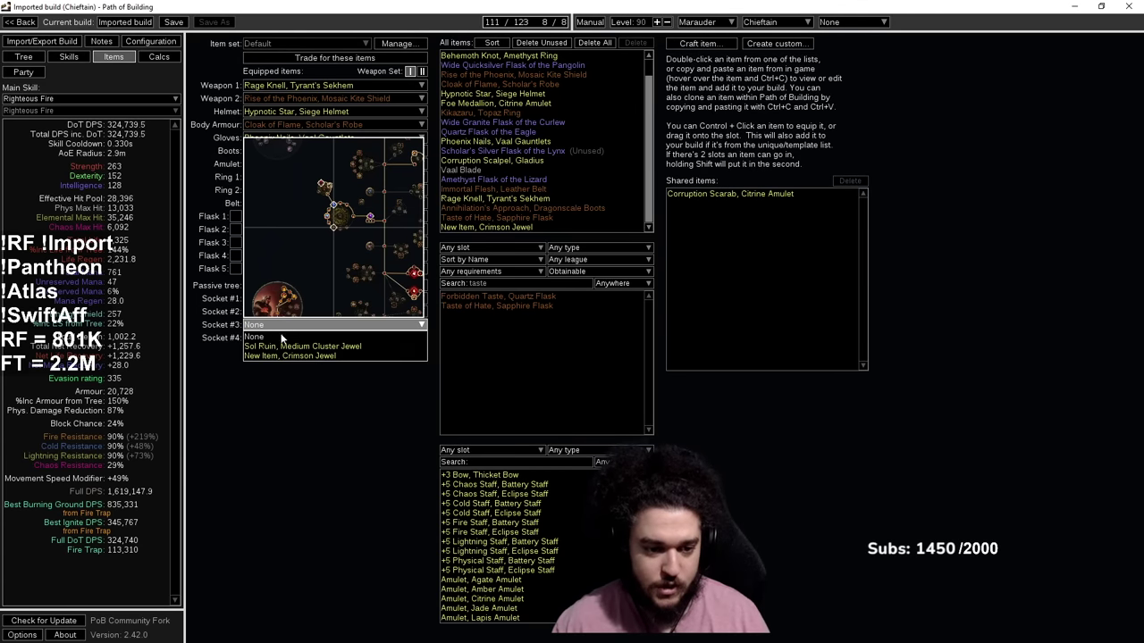
pyautogui.click(283, 347)
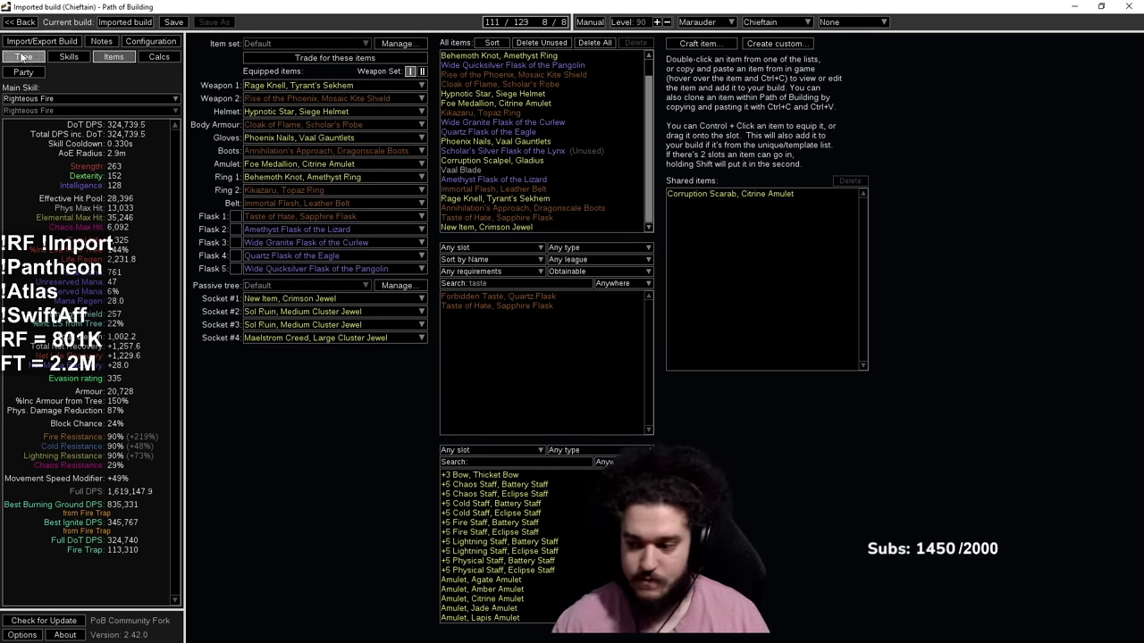
# Step: Allocate the small passive and the Flow of Life notable on the newly socketed second Sol Ruin cluster
pyautogui.click(21, 57)
pyautogui.scroll(-2, 554, 447)
pyautogui.moveTo(560, 521); pyautogui.dragTo(524, 305)
pyautogui.scroll(2, 540, 223)
pyautogui.moveTo(544, 209); pyautogui.dragTo(579, 313)
pyautogui.click(527, 280)
pyautogui.click(477, 293)
# Step: Examine the Aura Effect passives, the surrounding tree and the Purity of Fire, Determination, Summon Skitterbots socket group
pyautogui.scroll(-6, 683, 330)
pyautogui.moveTo(684, 329); pyautogui.dragTo(529, 300)
pyautogui.moveTo(839, 194); pyautogui.dragTo(524, 484)
pyautogui.scroll(5, 631, 309)
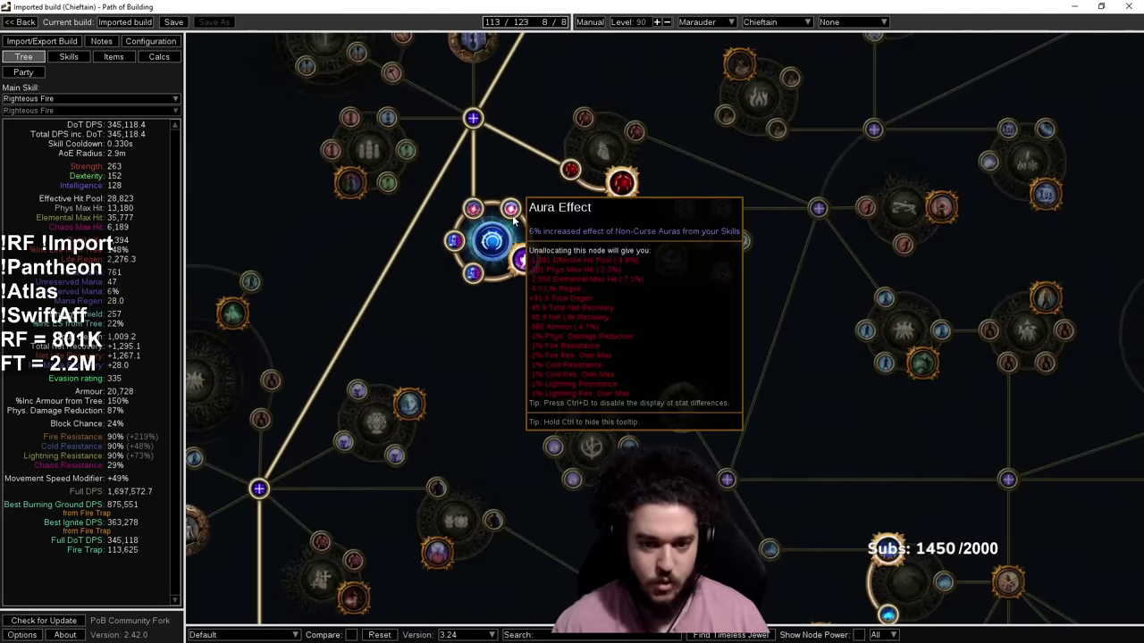
pyautogui.click(512, 213)
pyautogui.click(513, 217)
pyautogui.moveTo(711, 298); pyautogui.dragTo(578, 204)
pyautogui.scroll(-5, 590, 219)
pyautogui.moveTo(810, 293); pyautogui.dragTo(686, 63)
pyautogui.moveTo(715, 361); pyautogui.dragTo(767, 243)
pyautogui.scroll(-2, 766, 246)
pyautogui.click(80, 58)
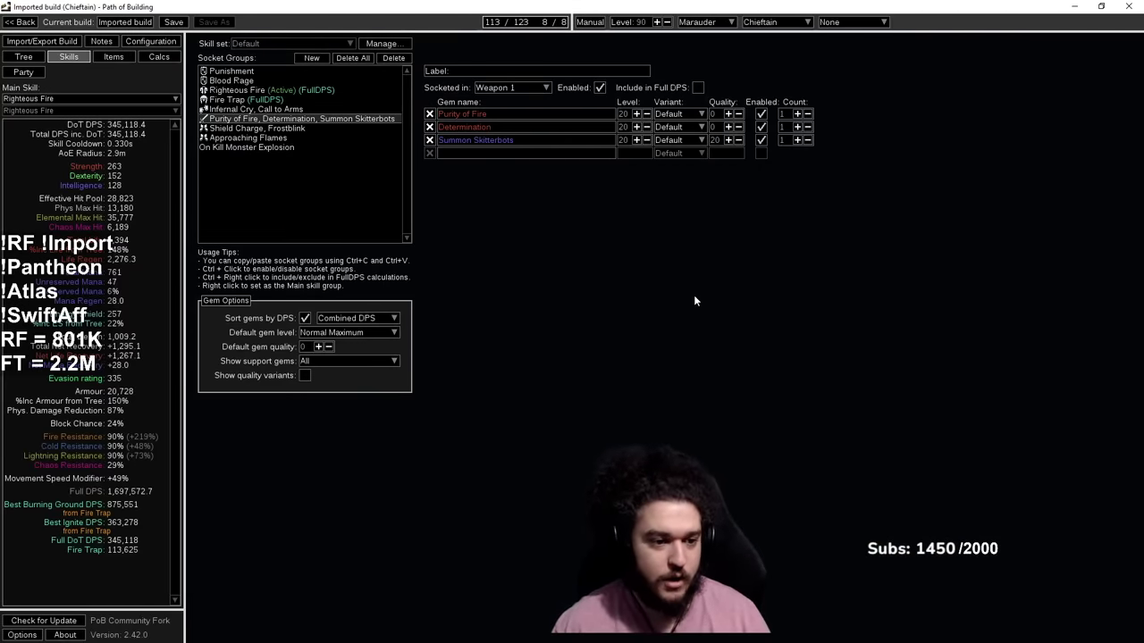
# Step: Survey the allocated passives from the Marauder start up the western path, and glance at the equipped items
pyautogui.click(23, 56)
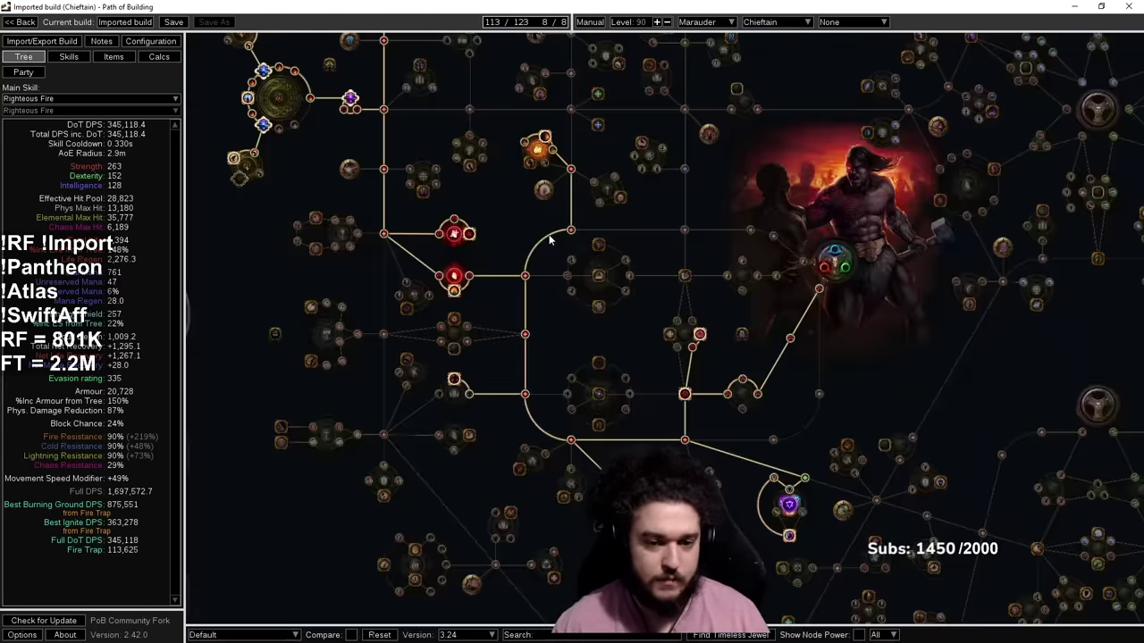
pyautogui.scroll(3, 468, 246)
pyautogui.scroll(-3, 548, 137)
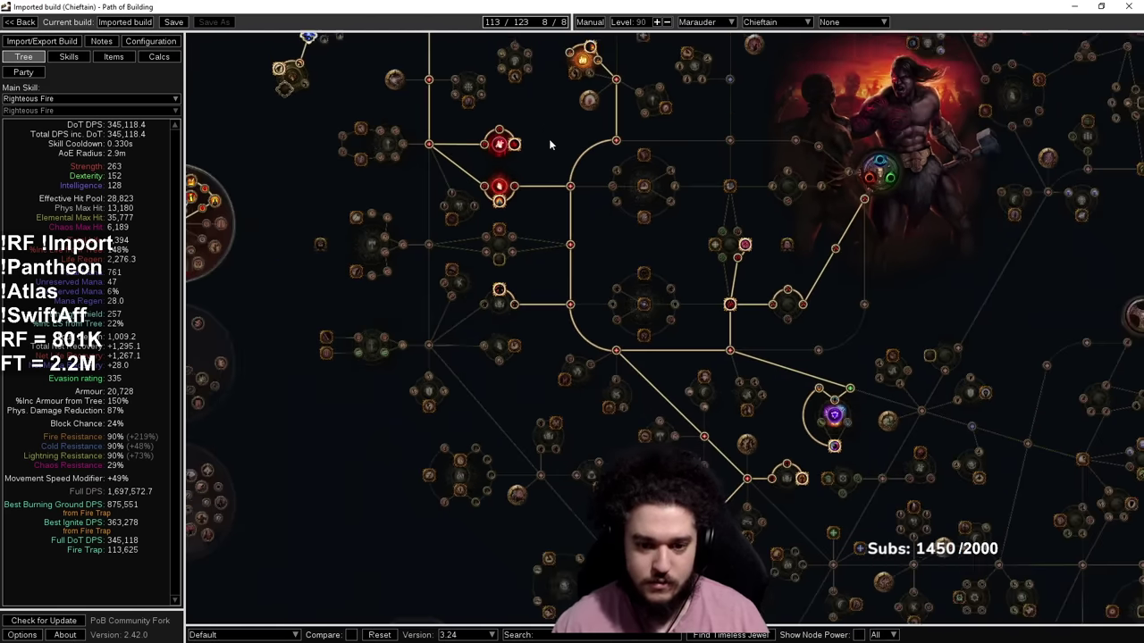
pyautogui.moveTo(551, 145); pyautogui.dragTo(474, 198)
pyautogui.scroll(5, 469, 199)
pyautogui.moveTo(469, 260); pyautogui.dragTo(393, 464)
pyautogui.moveTo(398, 400); pyautogui.dragTo(415, 306)
pyautogui.scroll(-3, 413, 302)
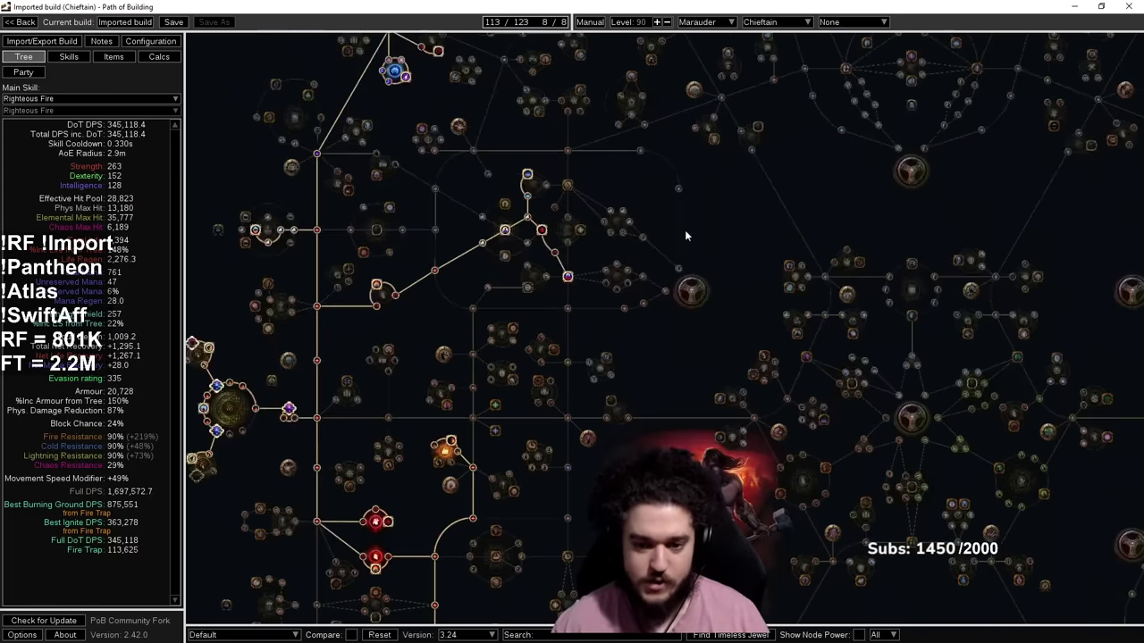
pyautogui.click(114, 57)
pyautogui.click(34, 58)
pyautogui.moveTo(774, 263); pyautogui.dragTo(550, 249)
pyautogui.scroll(1, 572, 320)
# Step: Anoint the Foe Medallion Citrine Amulet with Ash, Frost and Storm and save the item
pyautogui.click(112, 57)
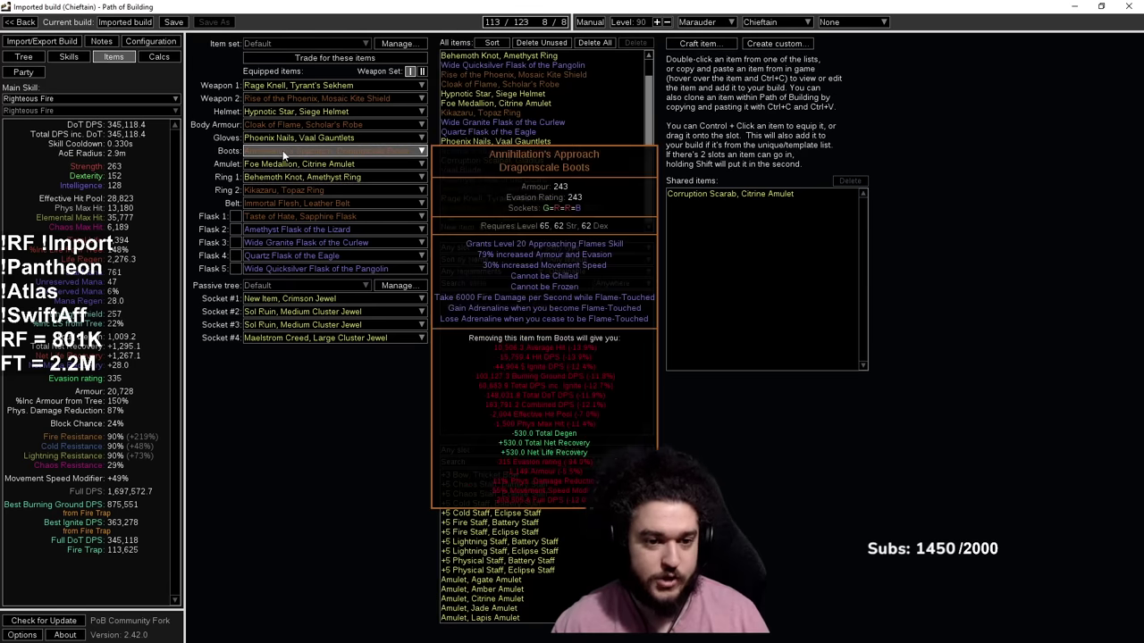
pyautogui.doubleClick(545, 102)
pyautogui.click(692, 60)
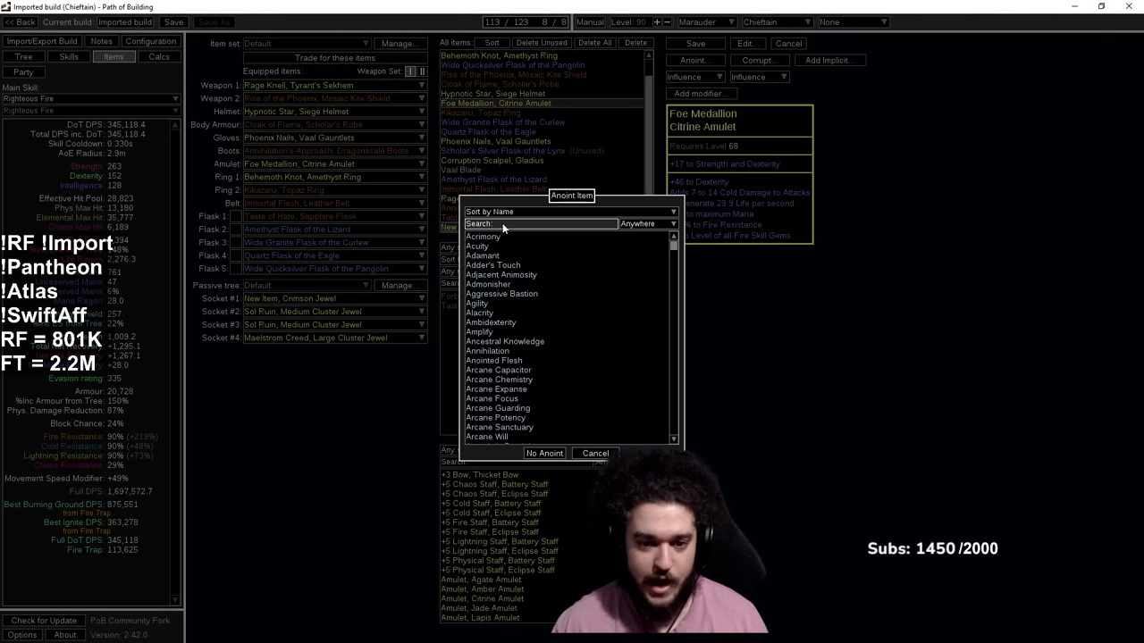
pyautogui.write('ashg')
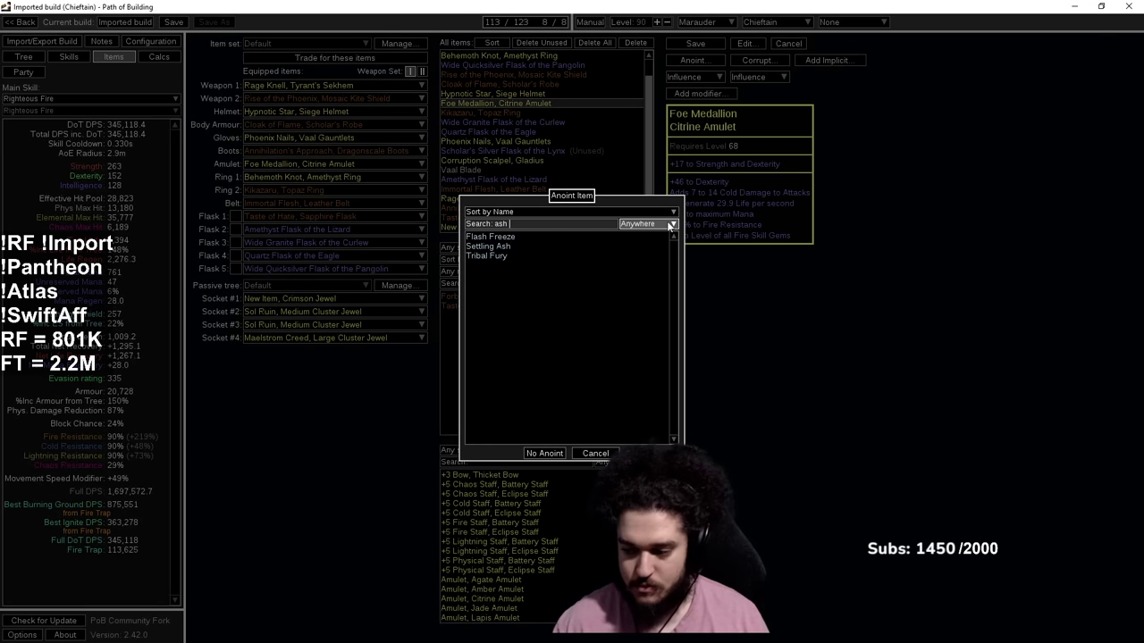
pyautogui.click(541, 238)
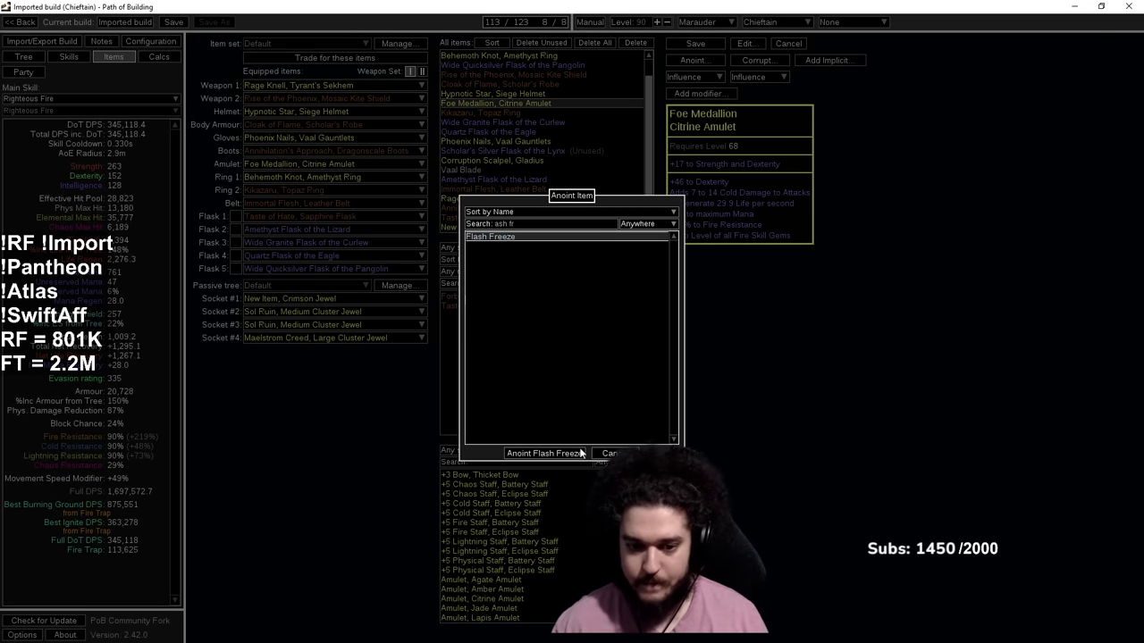
pyautogui.press('BackSpace')
pyautogui.press('BackSpace')
pyautogui.press('BackSpace')
pyautogui.press('BackSpace')
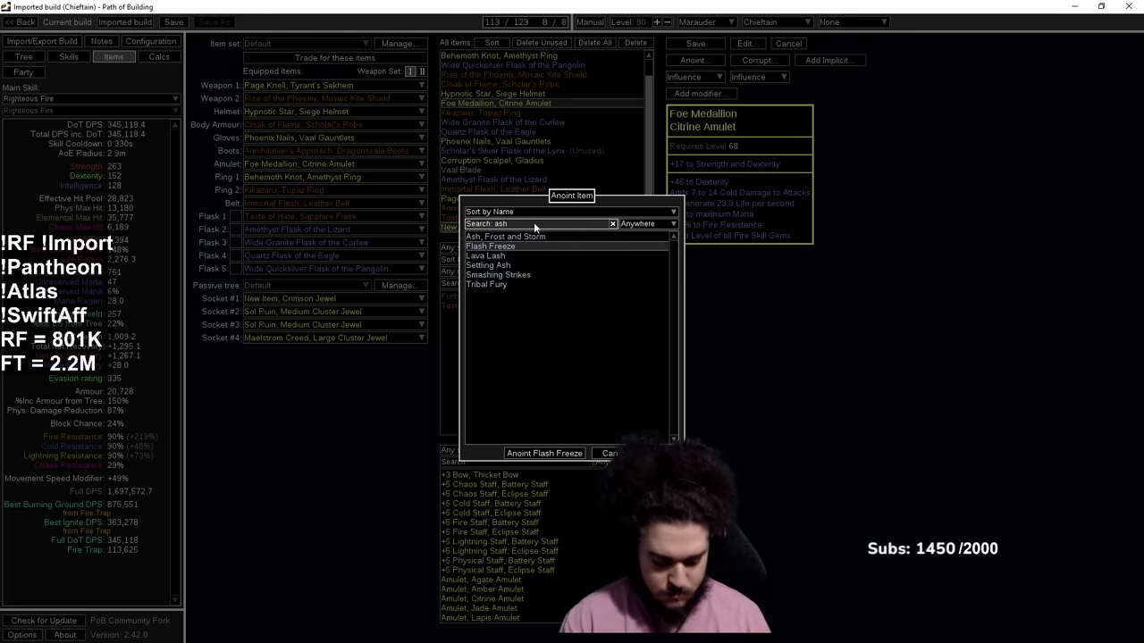
pyautogui.click(536, 237)
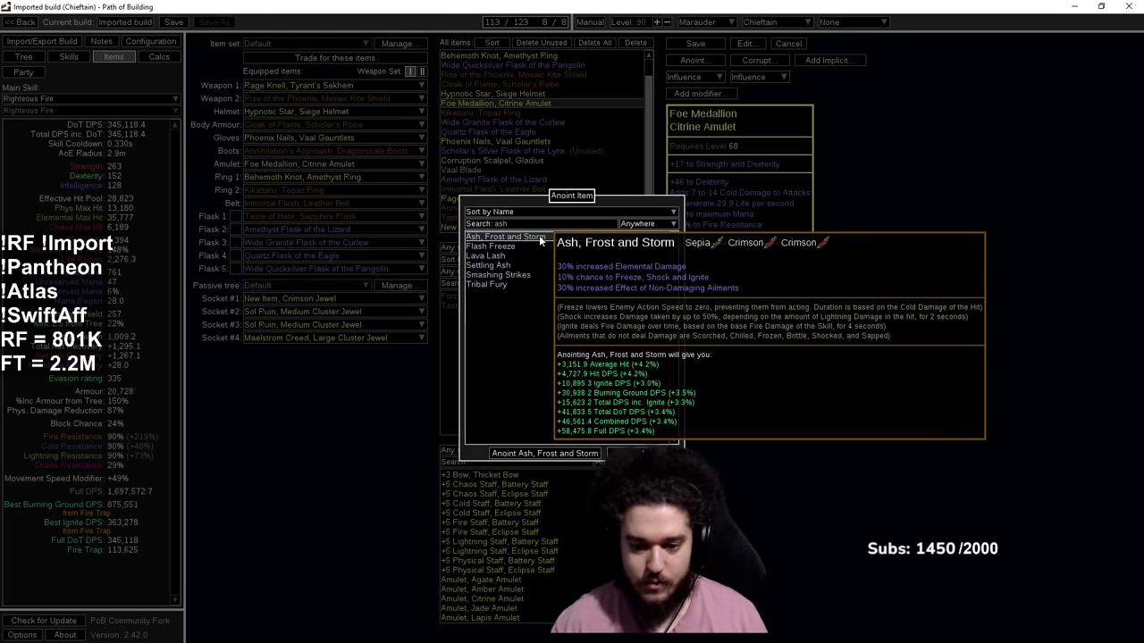
pyautogui.click(565, 453)
pyautogui.click(693, 43)
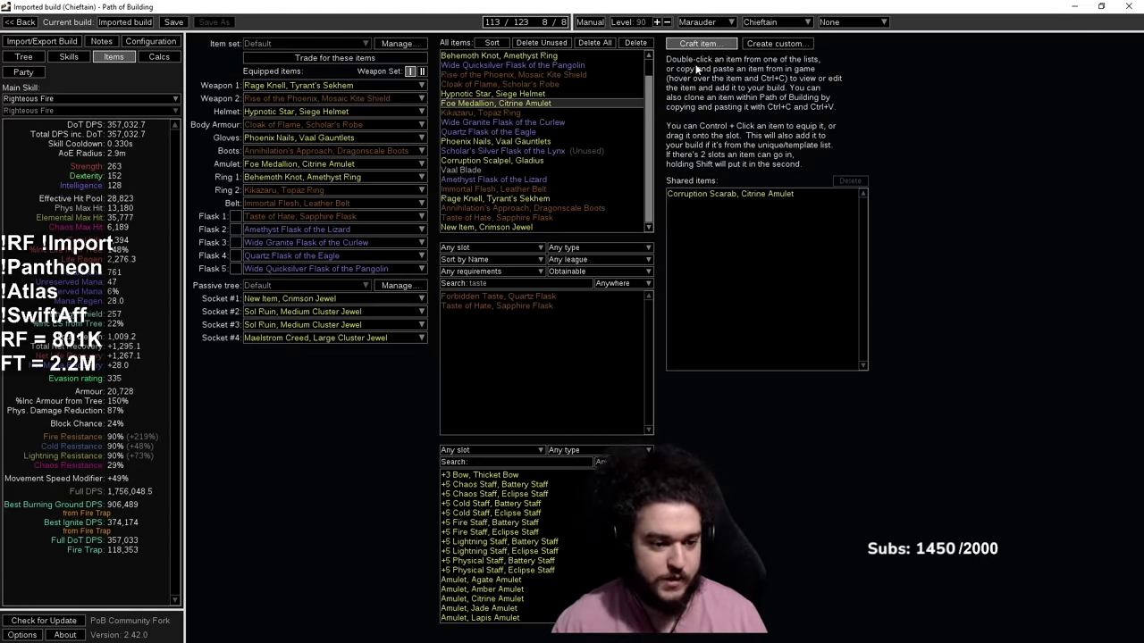
# Step: Review the gems in the Shield Charge, Frostblink and Purity of Fire, Determination, Summon Skitterbots socket groups
pyautogui.click(80, 58)
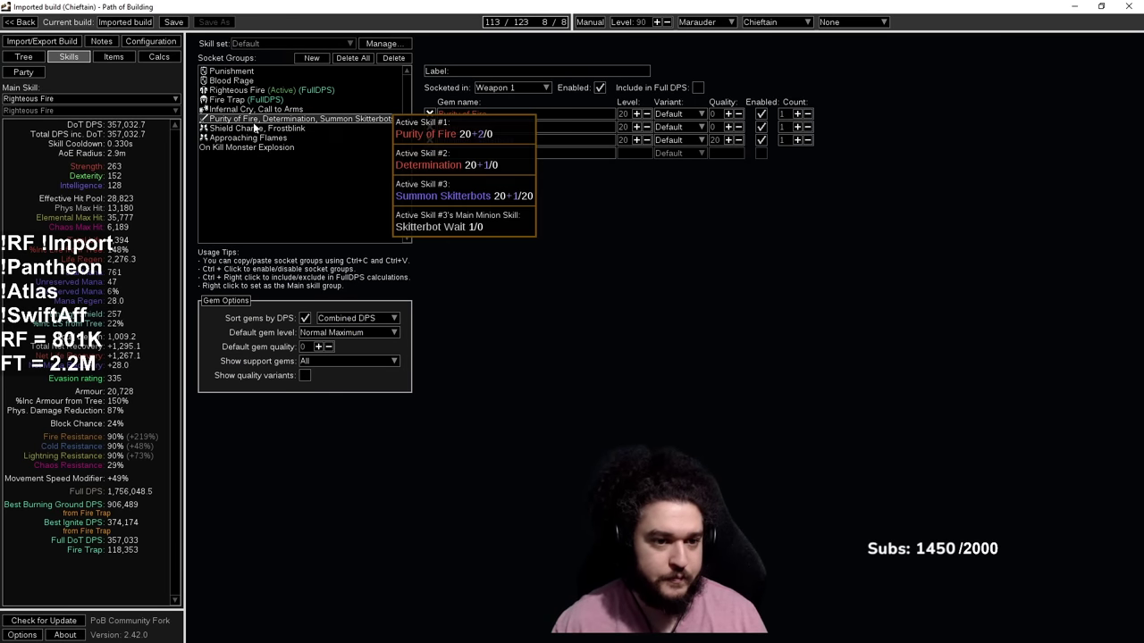
pyautogui.click(255, 128)
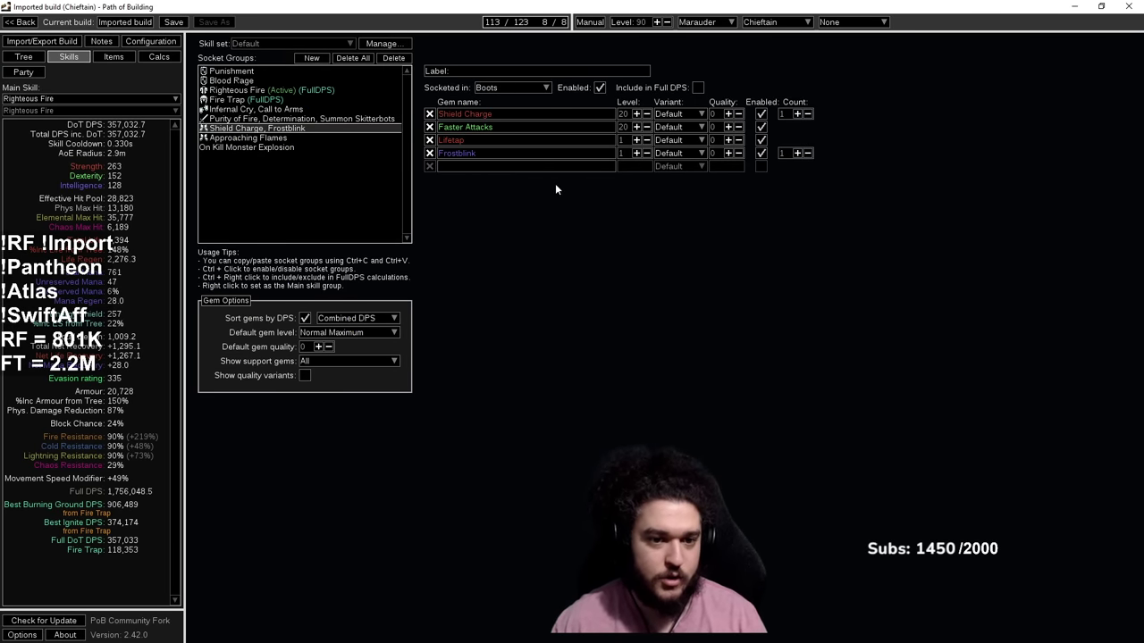
pyautogui.press('Up')
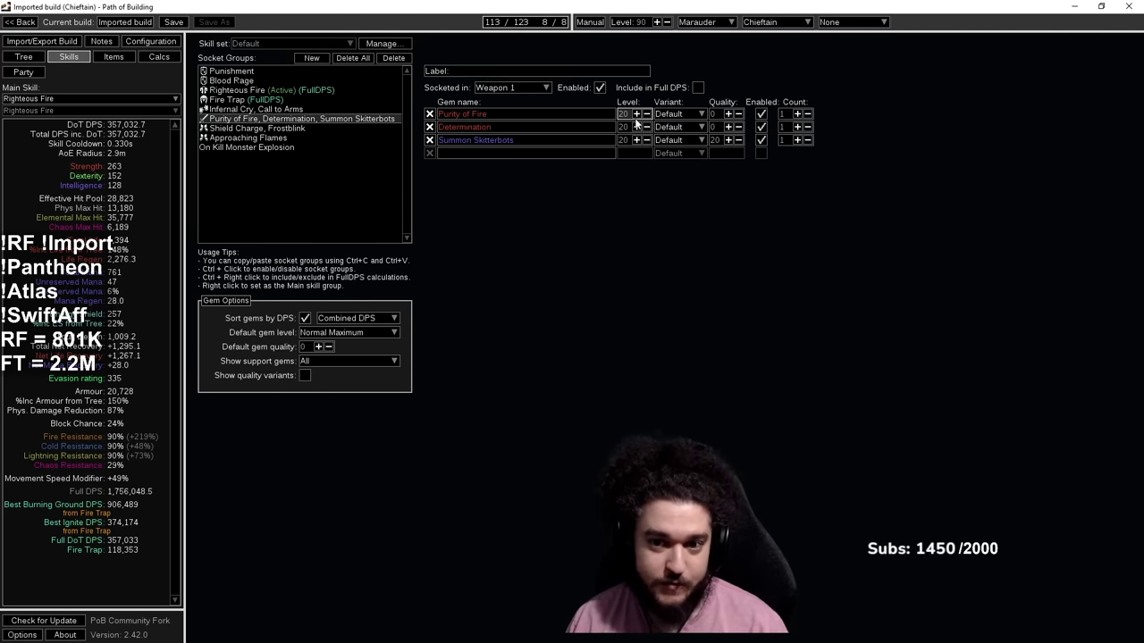
# Step: Unallocate the Soul of Steel notable south of the Marauder start
pyautogui.click(36, 61)
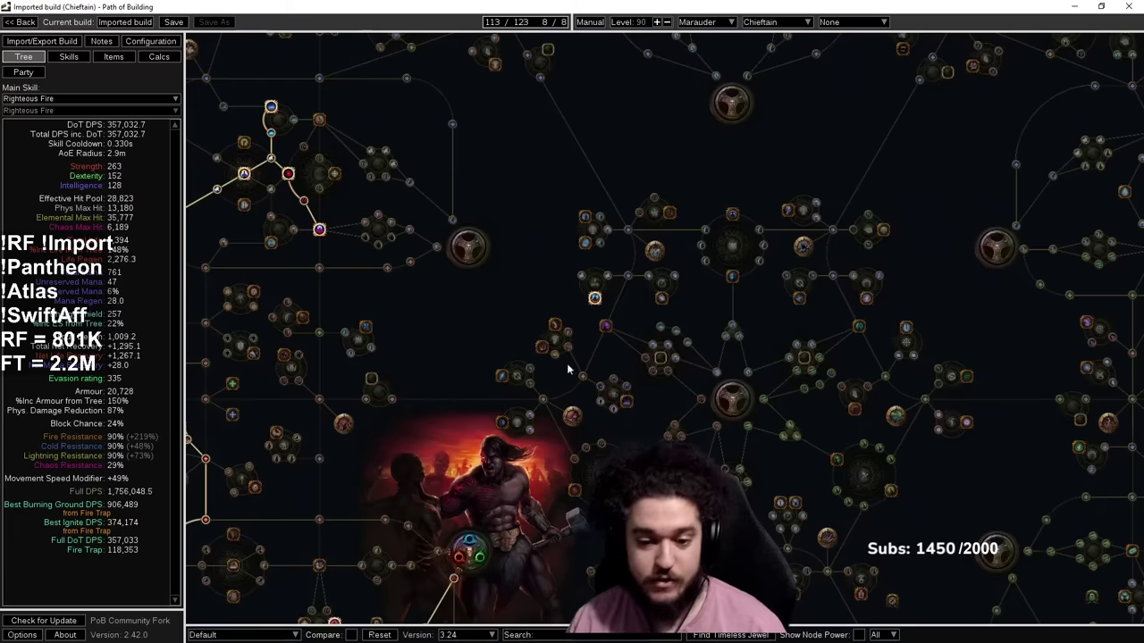
pyautogui.moveTo(620, 393); pyautogui.dragTo(510, 63)
pyautogui.moveTo(450, 412); pyautogui.dragTo(633, 136)
pyautogui.scroll(2, 519, 356)
pyautogui.moveTo(457, 302); pyautogui.dragTo(481, 346)
pyautogui.scroll(-5, 481, 351)
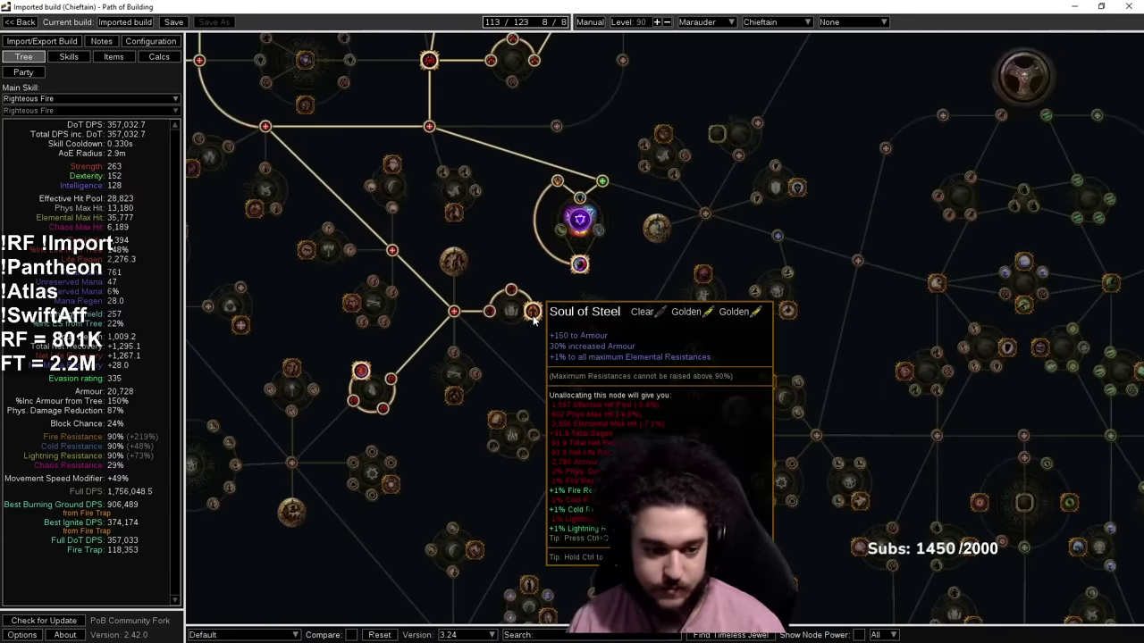
pyautogui.click(531, 302)
# Step: Check the resistances and set Purity of Fire to level 21
pyautogui.click(113, 56)
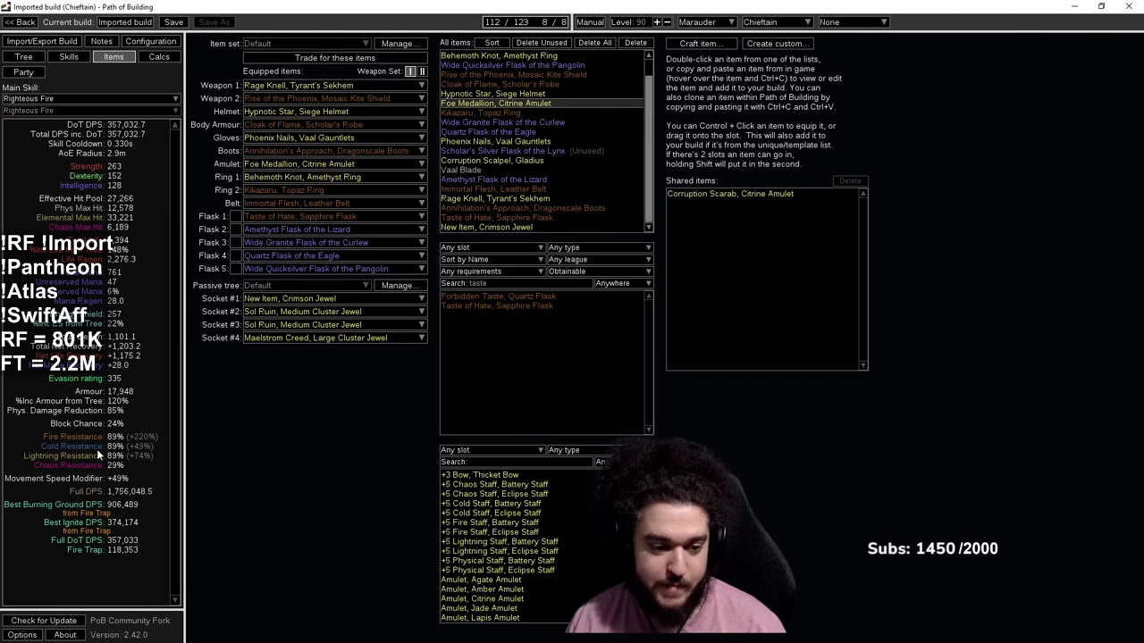
pyautogui.click(70, 57)
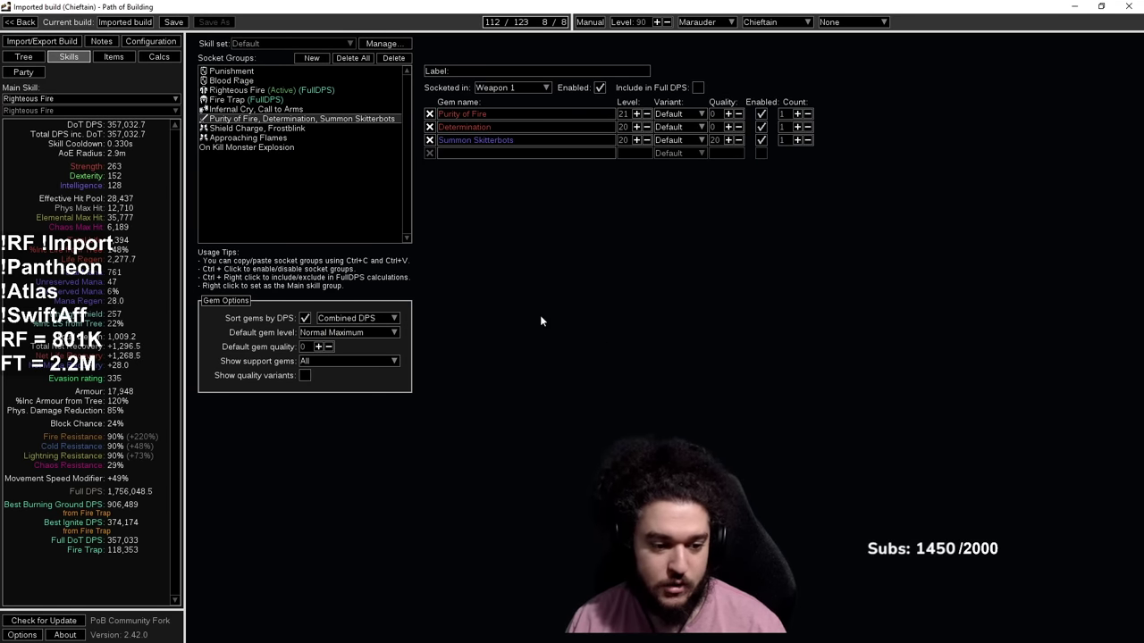
# Step: Unallocate the branch running south-east from the Marauder area, including its strength travel nodes and both attached passive clusters
pyautogui.click(25, 56)
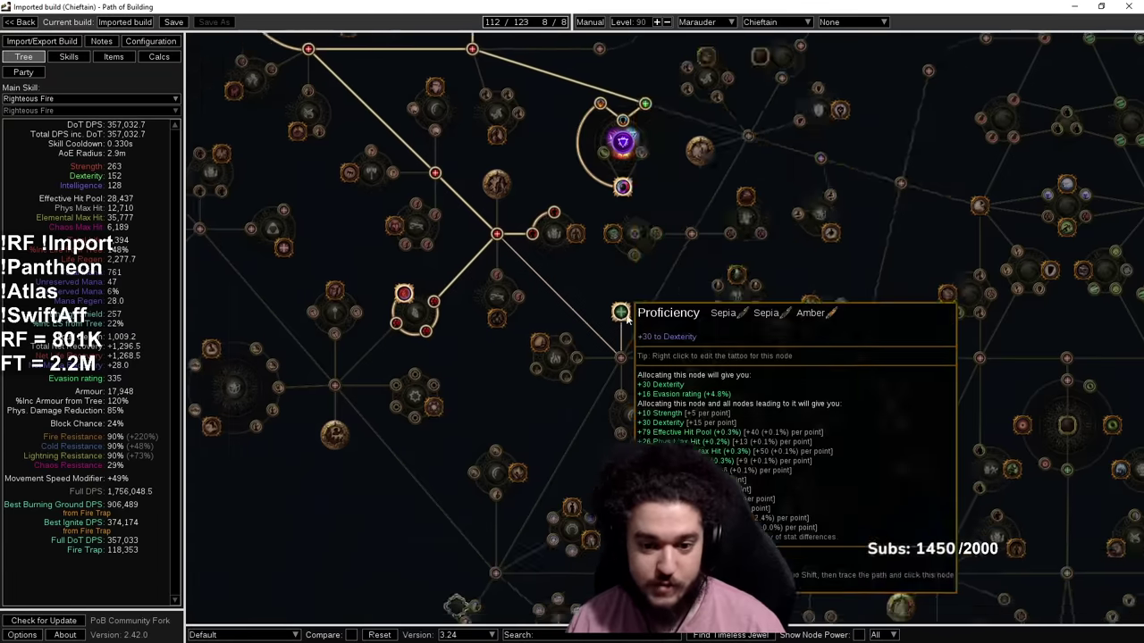
pyautogui.click(554, 298)
pyautogui.click(447, 192)
# Step: Allocate the jewel socket on the second Sol Ruin cluster and equip the Crimson Jewel in it
pyautogui.scroll(-3, 456, 189)
pyautogui.moveTo(460, 188); pyautogui.dragTo(484, 276)
pyautogui.scroll(-1, 568, 289)
pyautogui.moveTo(640, 87); pyautogui.dragTo(785, 414)
pyautogui.moveTo(529, 25)
pyautogui.moveTo(292, 195); pyautogui.dragTo(540, 309)
pyautogui.scroll(4, 384, 375)
pyautogui.moveTo(384, 375); pyautogui.dragTo(466, 402)
pyautogui.click(438, 299)
pyautogui.rightClick(438, 299)
pyautogui.click(294, 333)
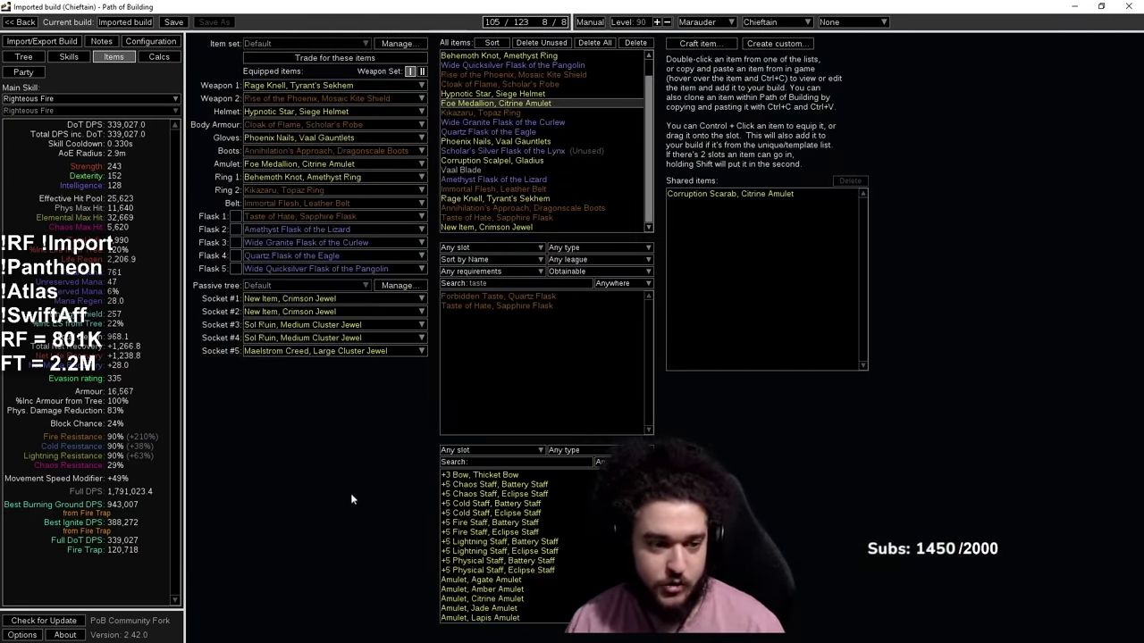
pyautogui.click(23, 56)
pyautogui.scroll(-5, 601, 250)
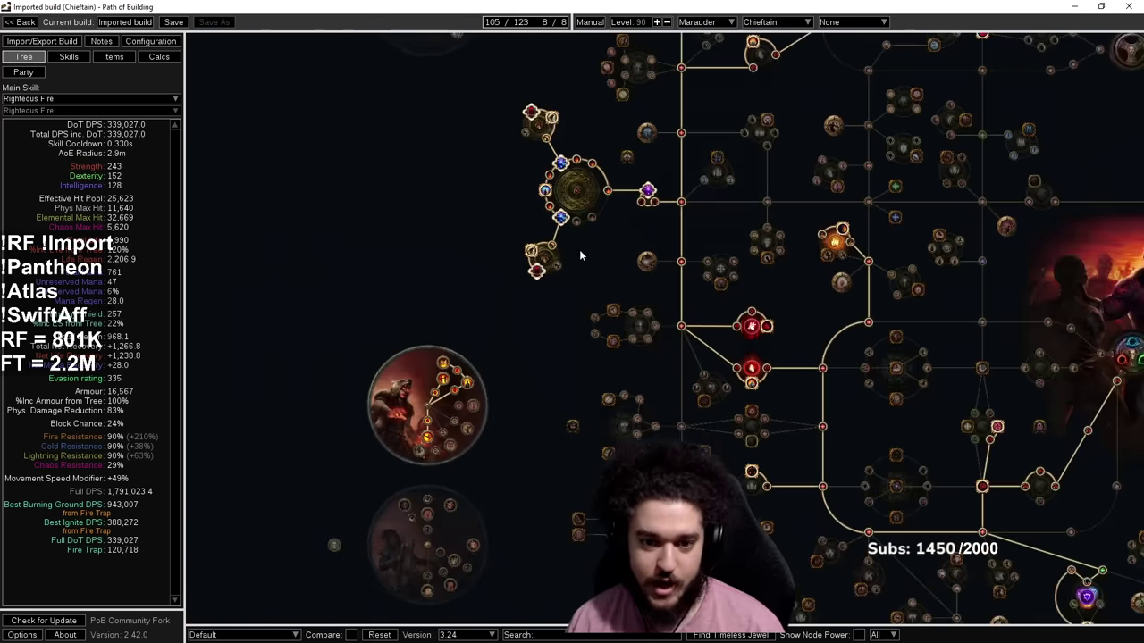
# Step: Unallocate the north-east small passive in the Reservation Mastery cluster
pyautogui.moveTo(585, 254); pyautogui.dragTo(328, 390)
pyautogui.moveTo(285, 214); pyautogui.dragTo(336, 412)
pyautogui.moveTo(357, 336); pyautogui.dragTo(335, 419)
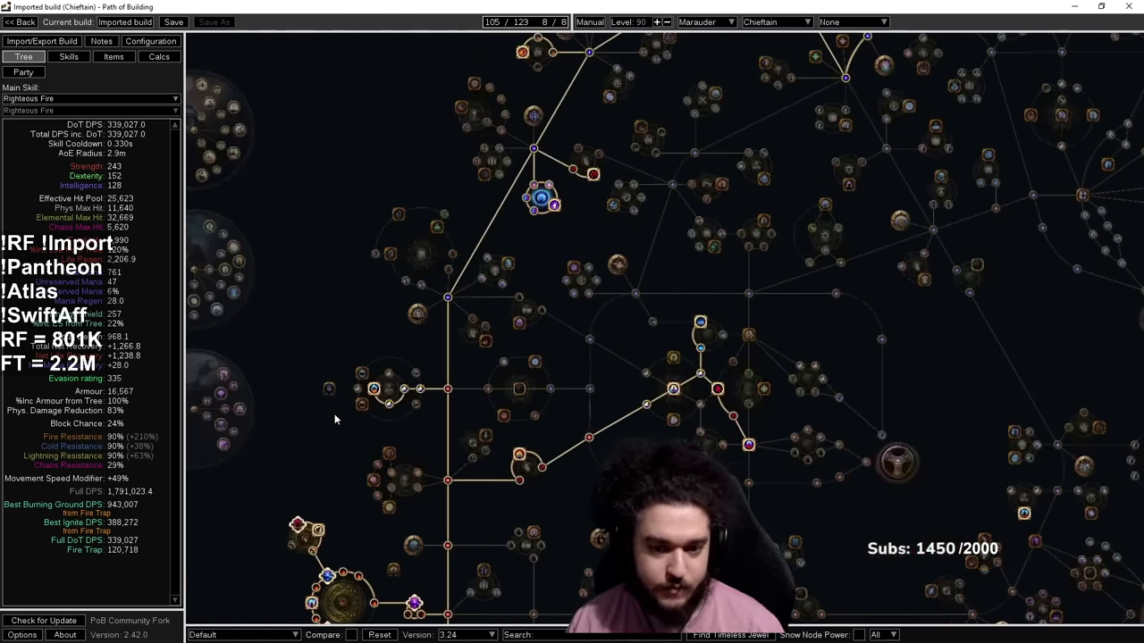
pyautogui.moveTo(742, 275); pyautogui.dragTo(561, 418)
pyautogui.moveTo(278, 391); pyautogui.dragTo(459, 260)
pyautogui.scroll(5, 509, 245)
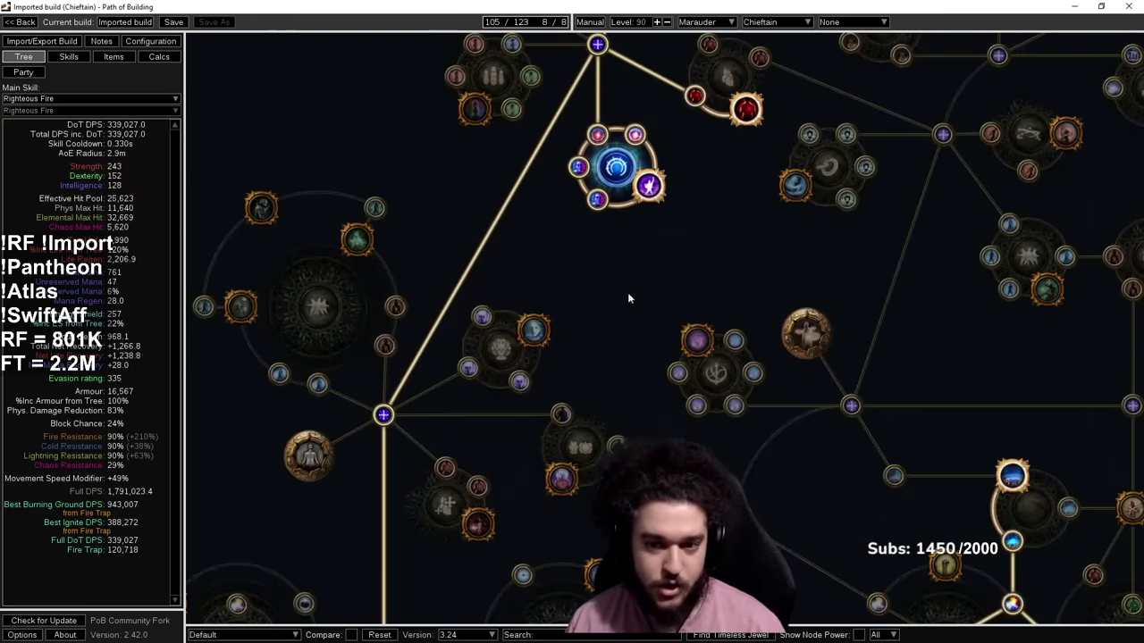
pyautogui.moveTo(634, 136)
pyautogui.moveTo(741, 205); pyautogui.dragTo(657, 242)
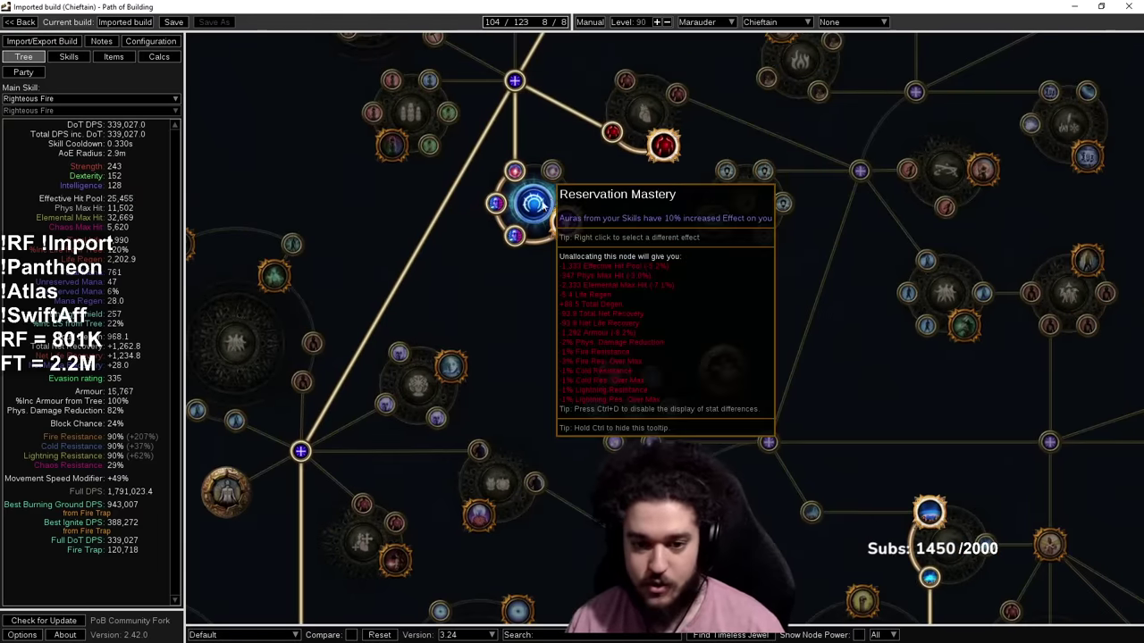
# Step: Examine the Maelstrom Creed Large Cluster Jewel's modifiers and the passives and sockets attached to it
pyautogui.scroll(-4, 677, 290)
pyautogui.scroll(-3, 703, 308)
pyautogui.moveTo(849, 420); pyautogui.dragTo(738, 194)
pyautogui.scroll(7, 398, 338)
pyautogui.moveTo(592, 284)
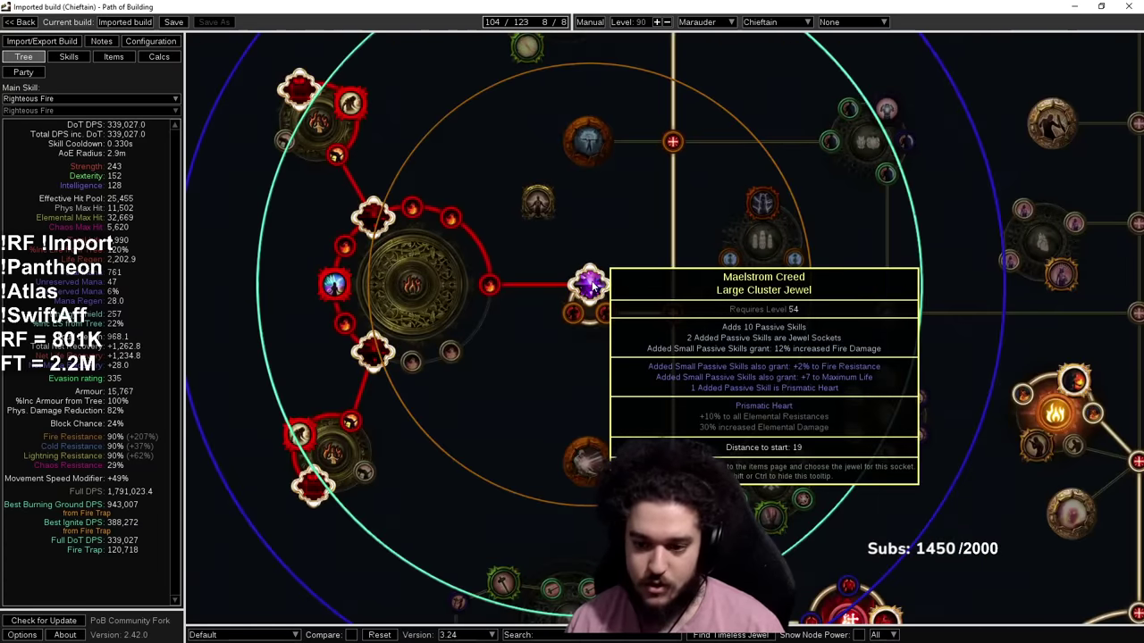
pyautogui.scroll(-3, 593, 284)
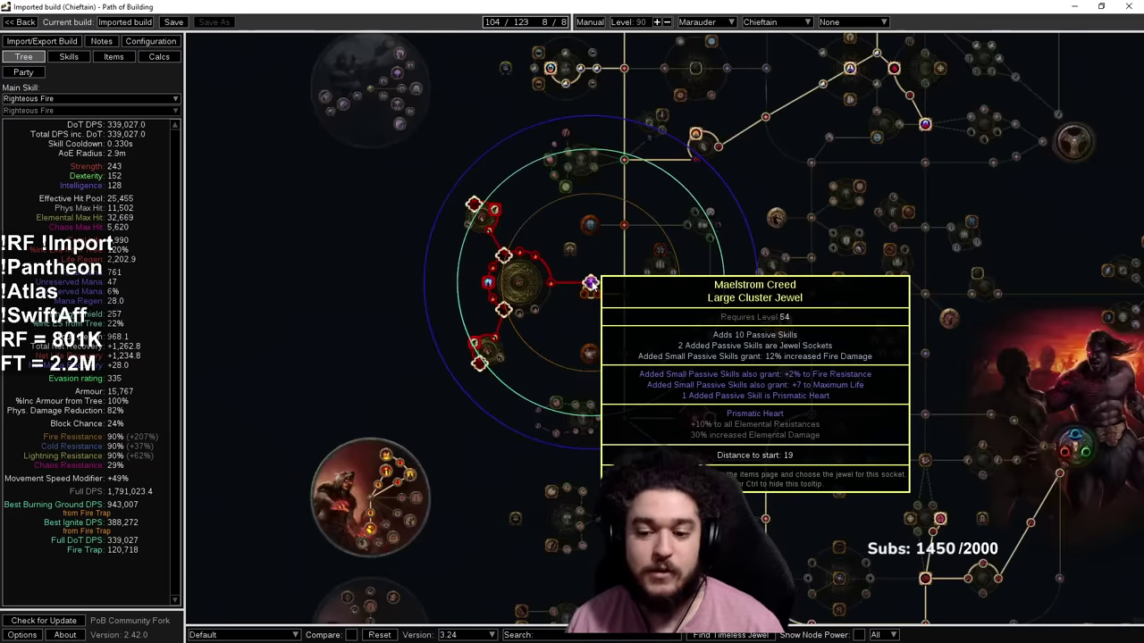
pyautogui.scroll(3, 590, 284)
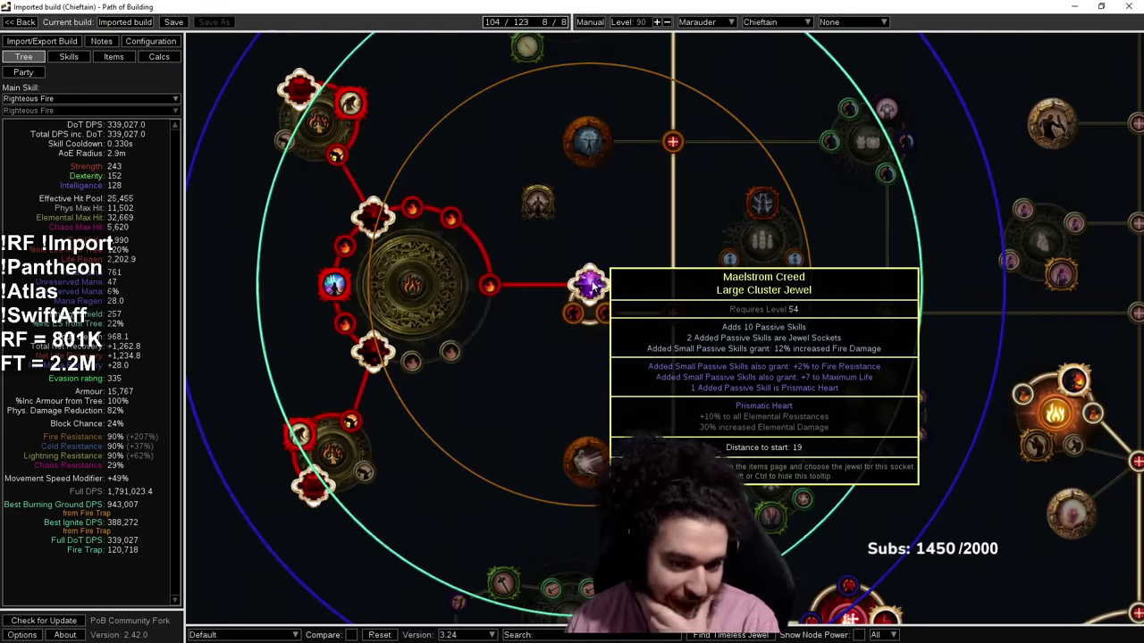
pyautogui.scroll(-1, 396, 262)
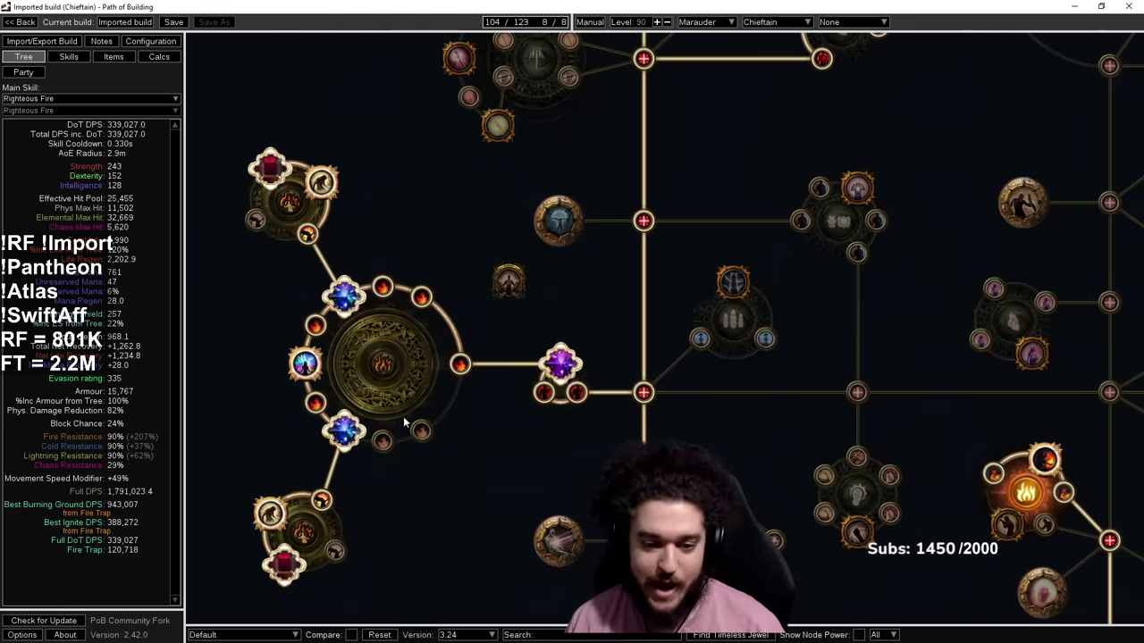
pyautogui.scroll(-3, 618, 304)
pyautogui.scroll(3, 580, 277)
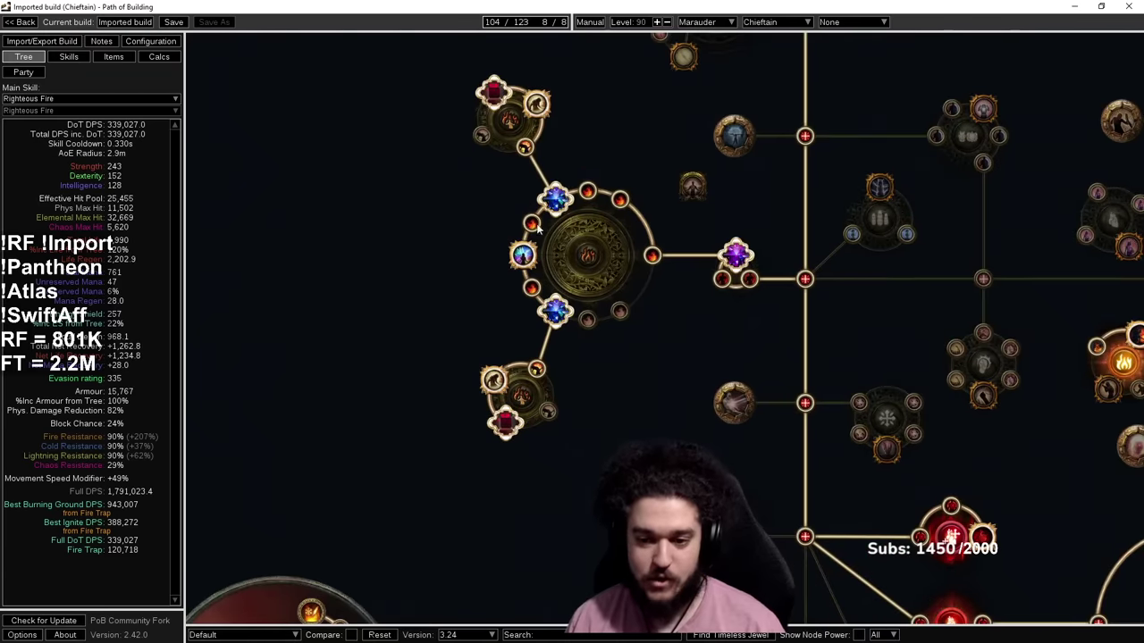
pyautogui.scroll(-3, 637, 286)
pyautogui.moveTo(855, 255); pyautogui.dragTo(781, 301)
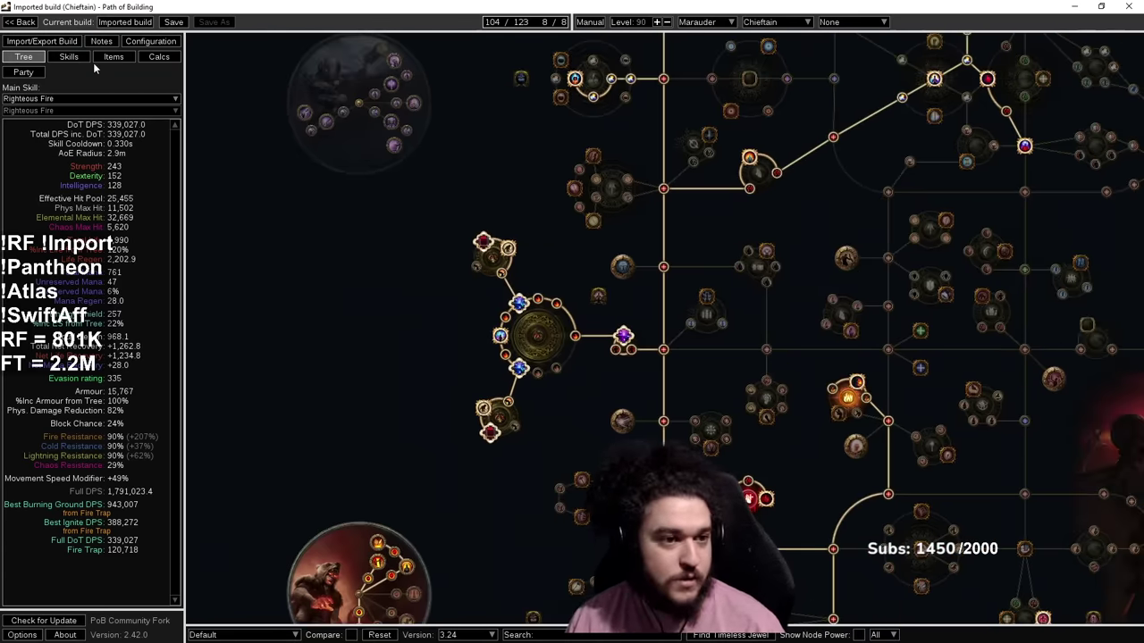
# Step: Craft a new rare cluster jewel on the Large Cluster Jewel base
pyautogui.click(108, 57)
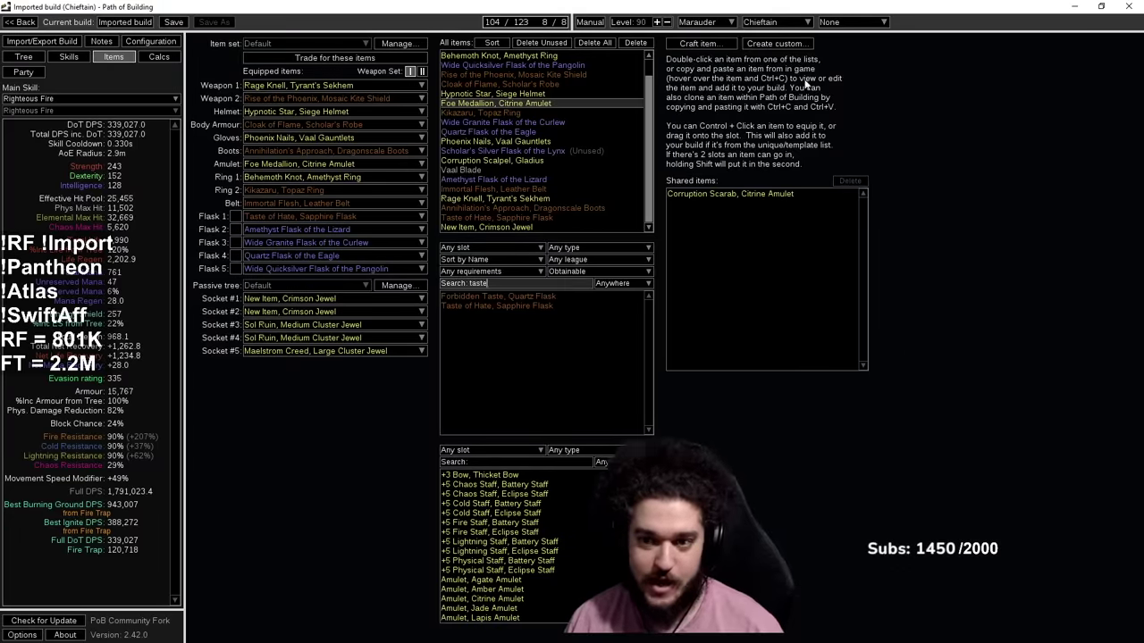
pyautogui.click(694, 49)
pyautogui.click(534, 321)
pyautogui.write('cluster j')
pyautogui.press('BackSpace')
pyautogui.click(555, 333)
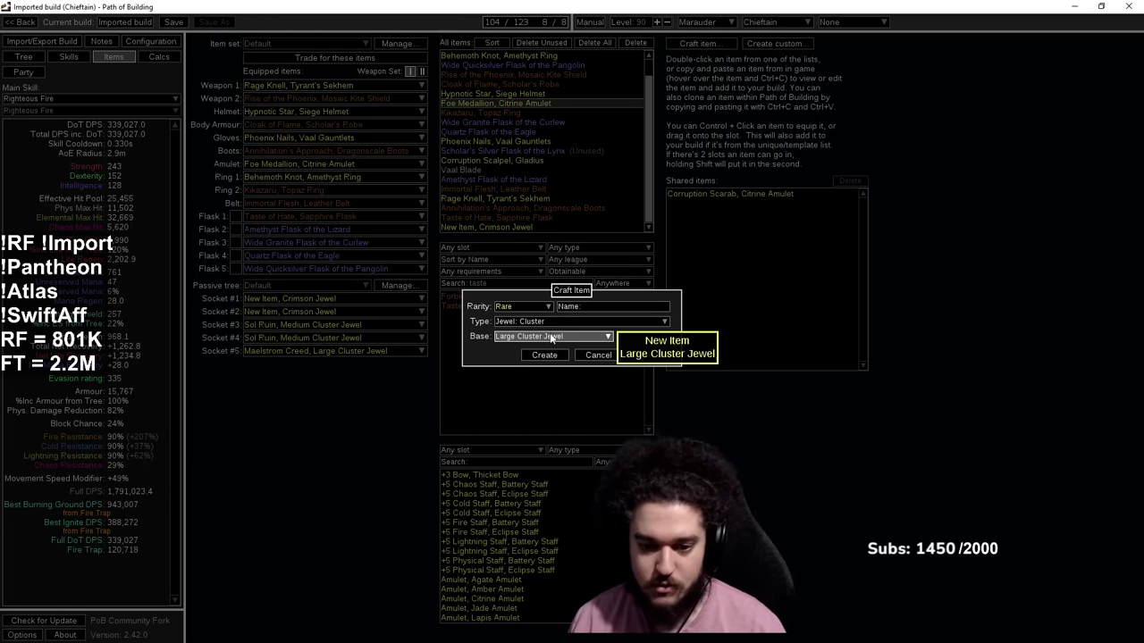
pyautogui.click(546, 356)
# Step: Set the new cluster jewel's small passive type to Fire Damage
pyautogui.click(713, 79)
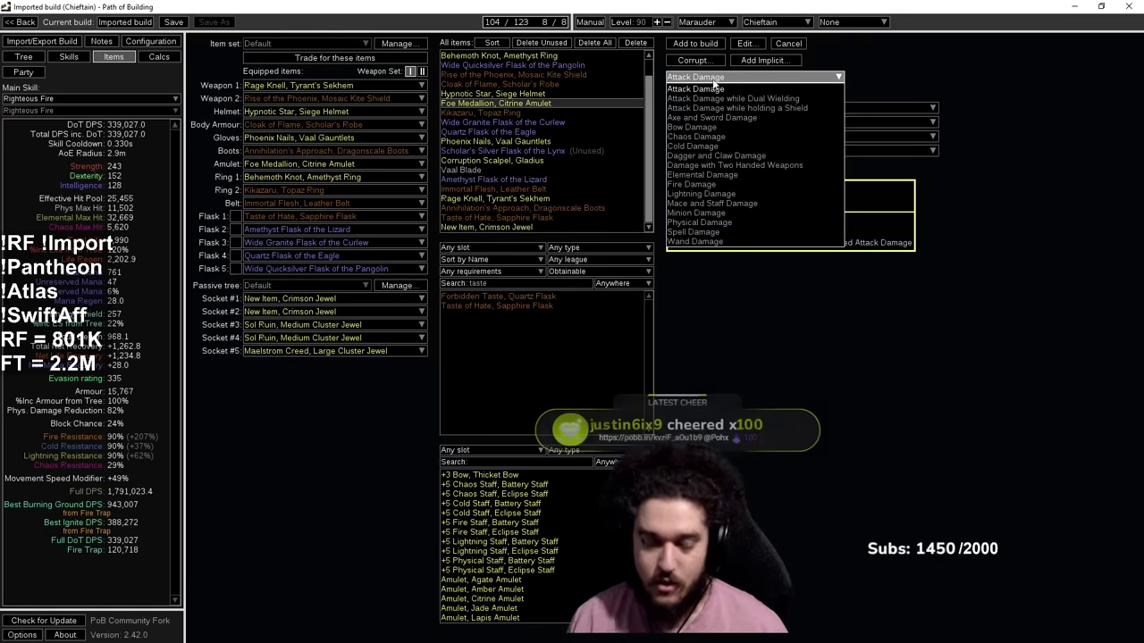
pyautogui.write('burn')
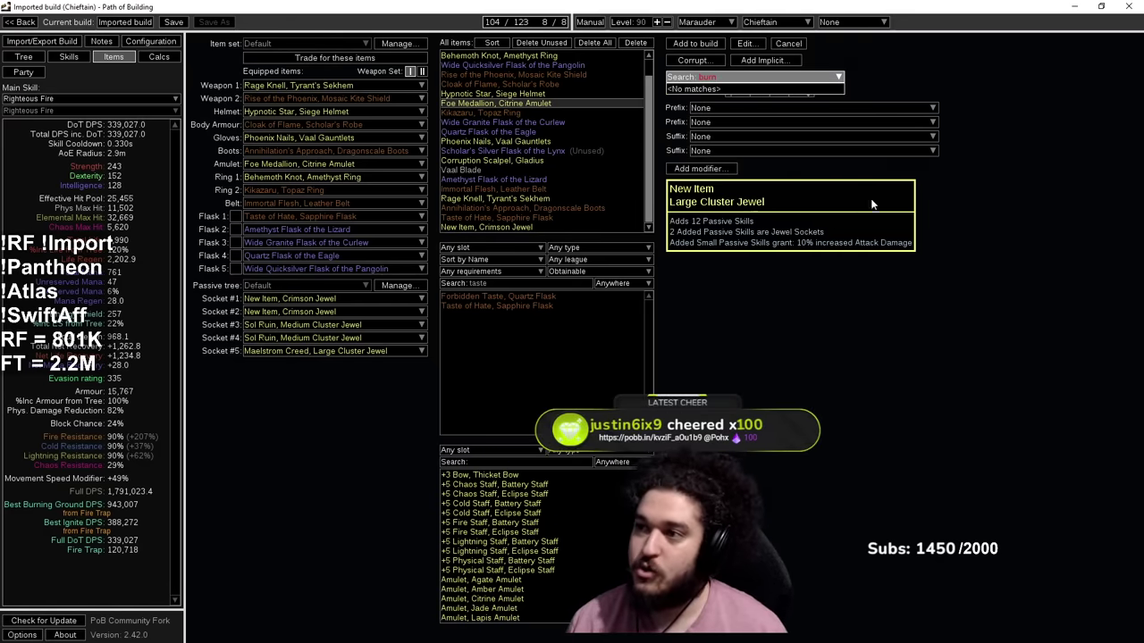
pyautogui.click(921, 303)
pyautogui.click(732, 78)
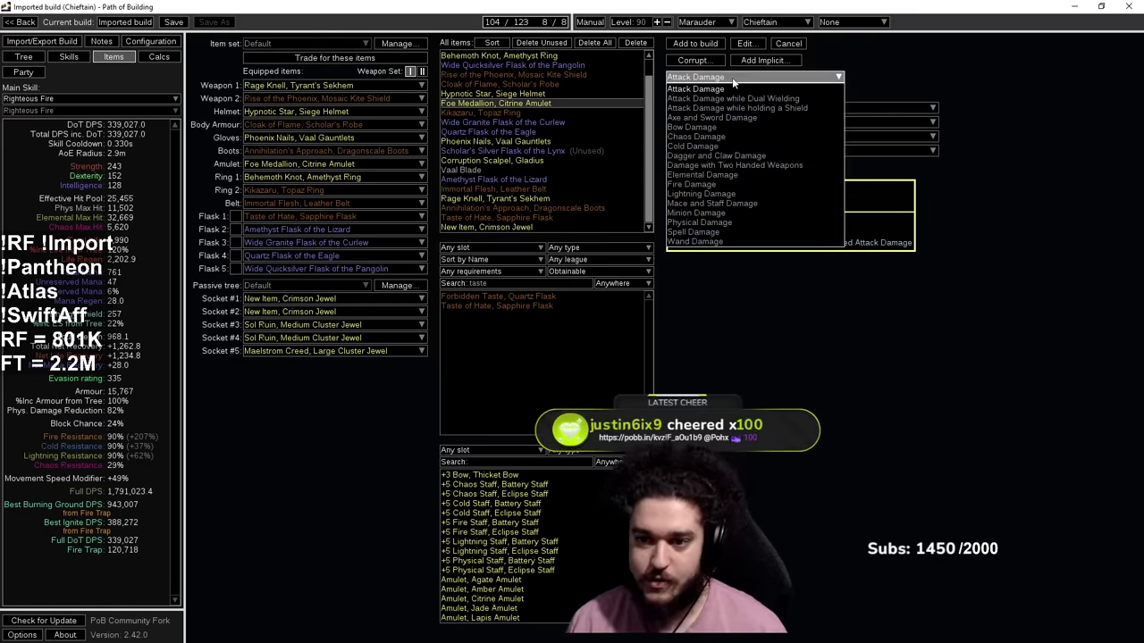
pyautogui.write('fire')
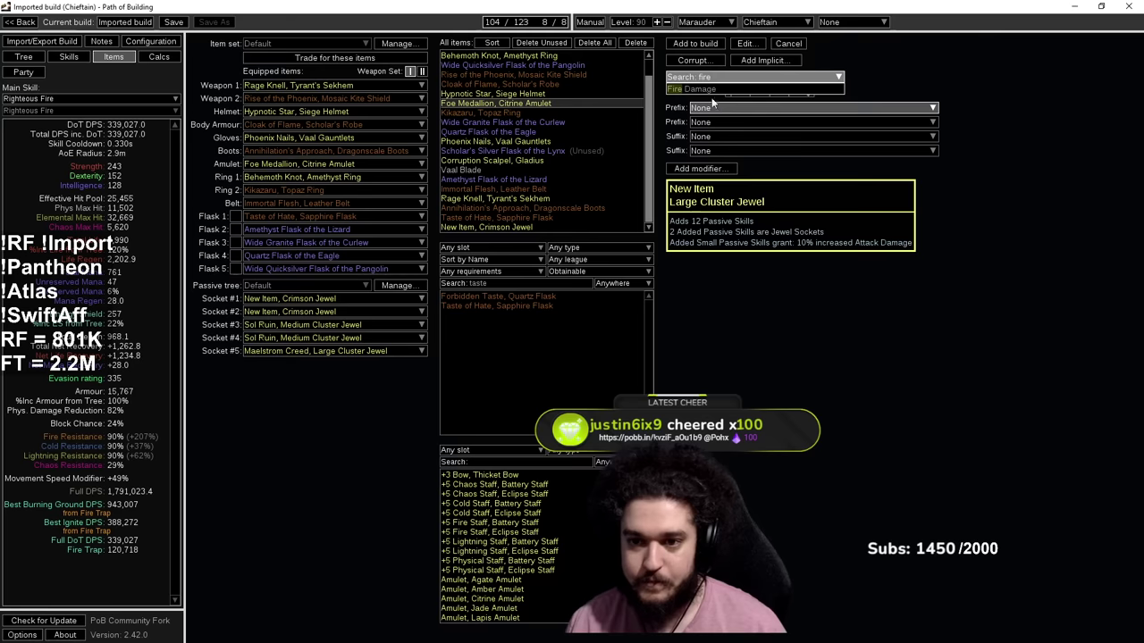
pyautogui.click(711, 91)
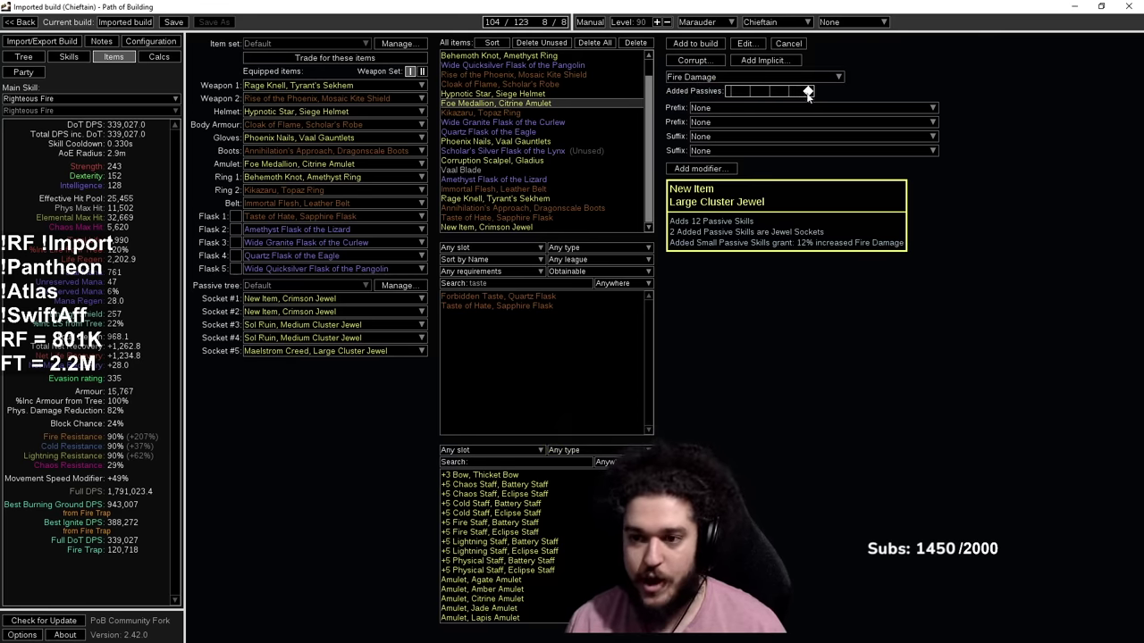
# Step: Reduce the jewel to 8 added passives and give it the Prismatic Heart prefix
pyautogui.click(713, 107)
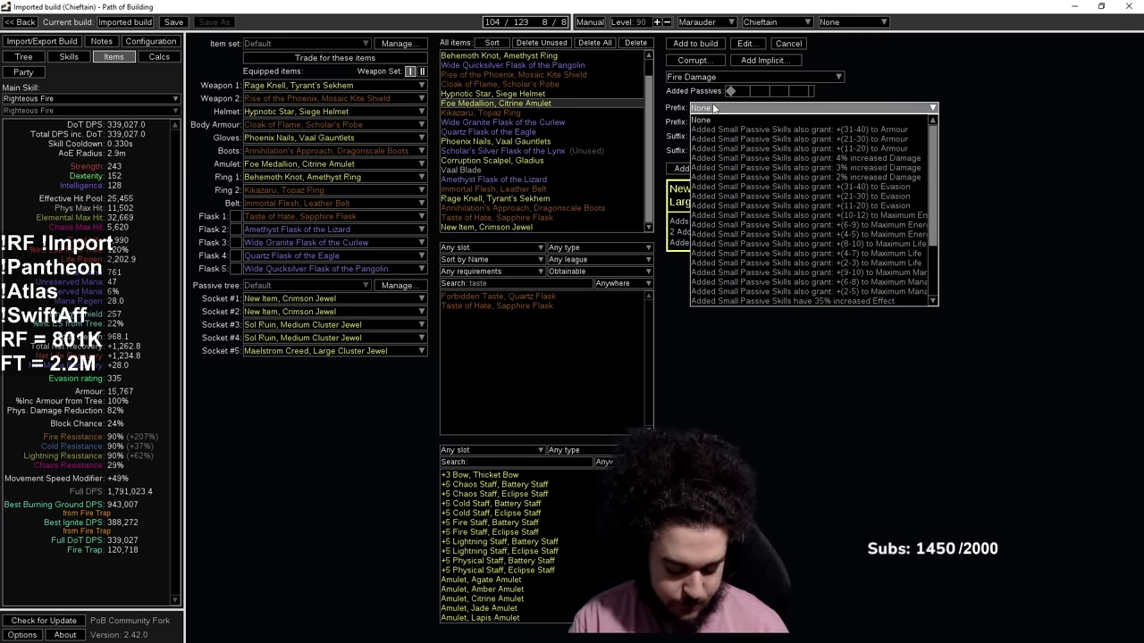
pyautogui.write('pr')
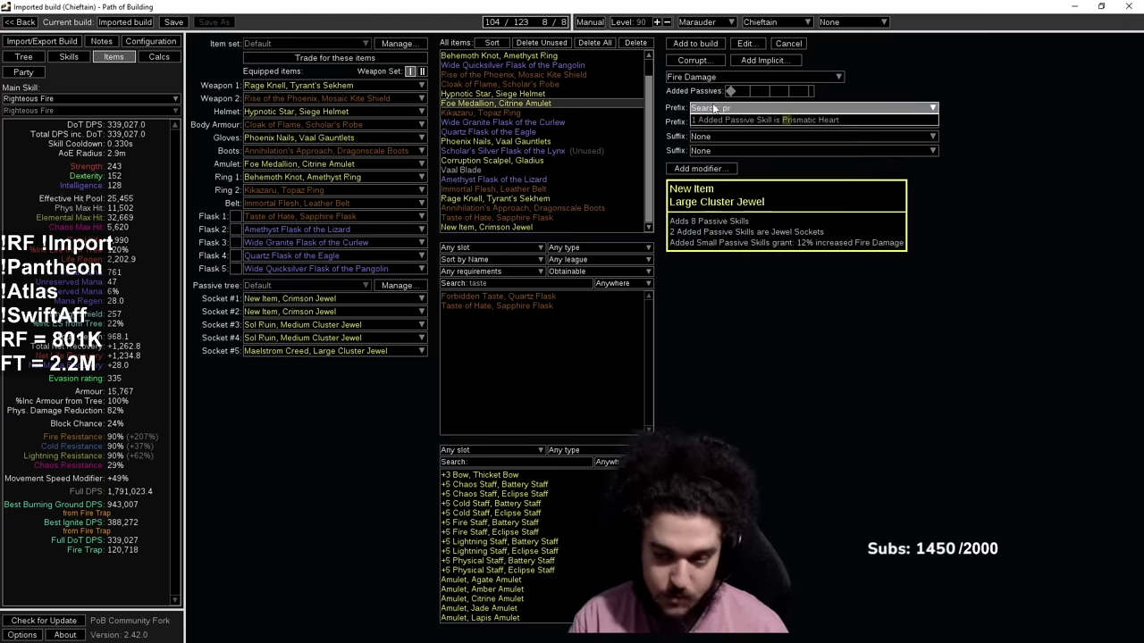
pyautogui.write('is')
pyautogui.press('Return')
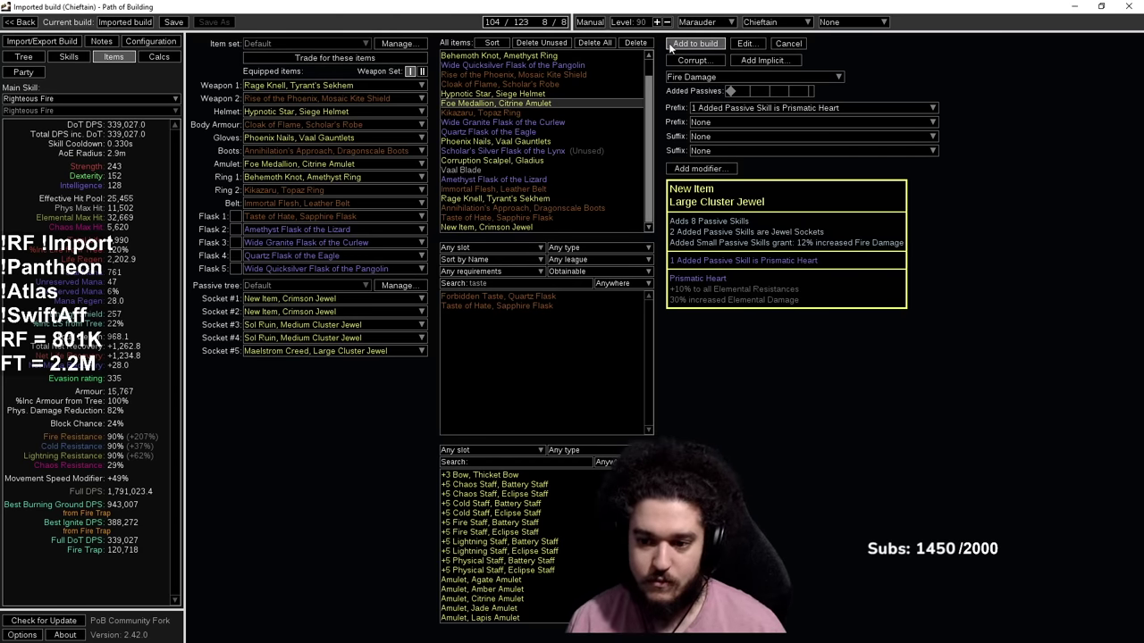
# Step: Add the crafted Large Cluster Jewel to the build and equip it in Socket #5 in place of Maelstrom Creed
pyautogui.click(693, 43)
pyautogui.scroll(-1, 536, 179)
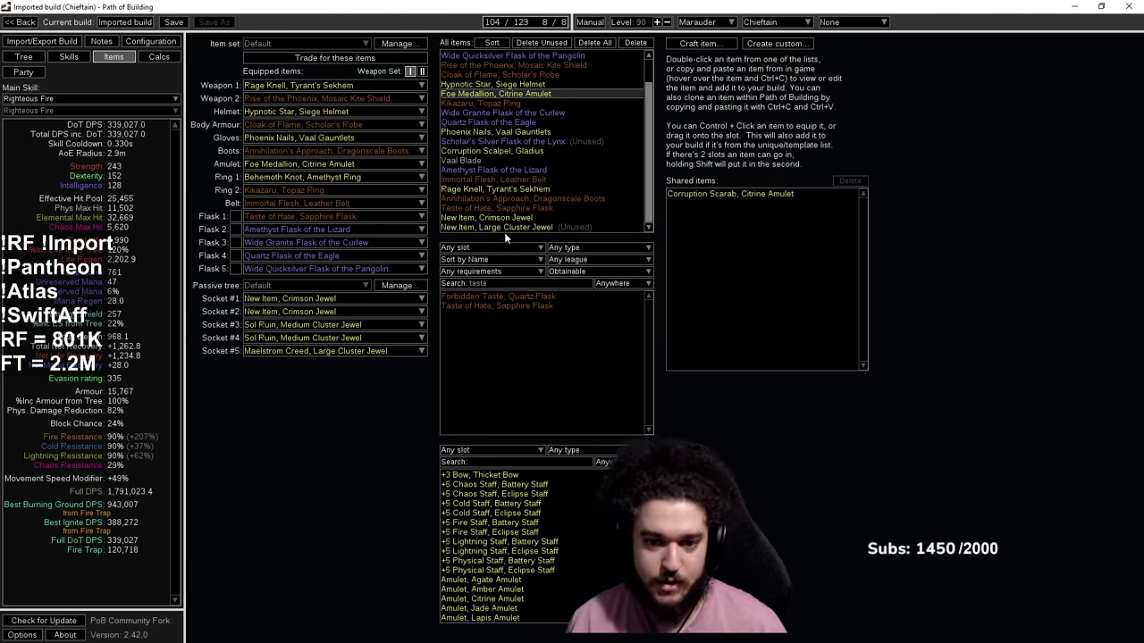
pyautogui.moveTo(504, 227); pyautogui.dragTo(321, 351)
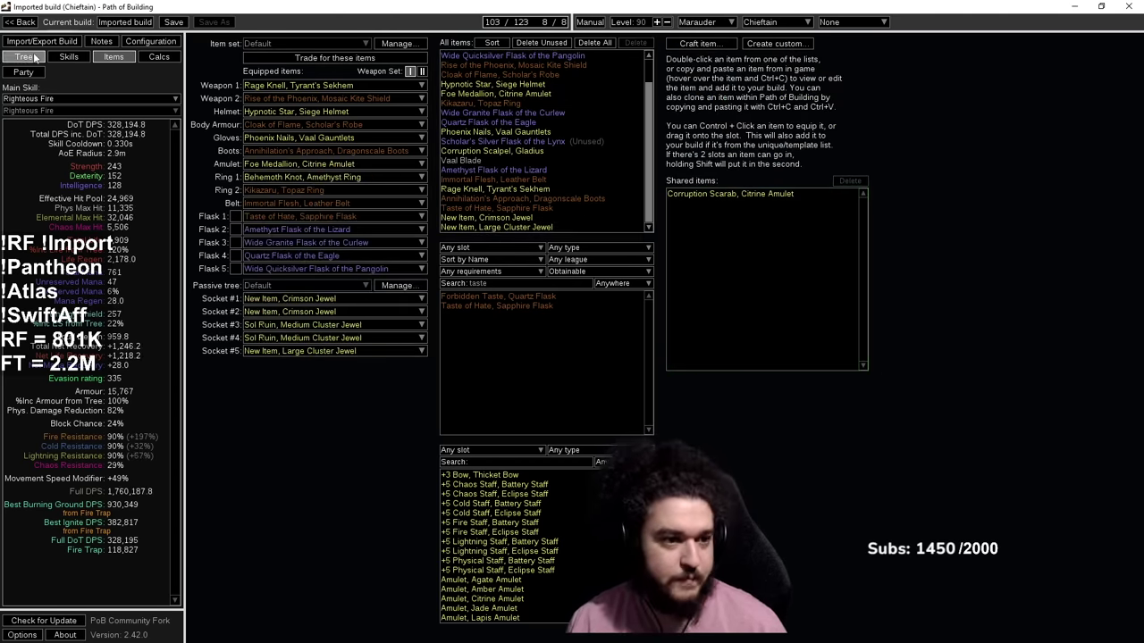
# Step: Reroute the large cluster by allocating its lower-right small fire passive and unallocating the one between the upper socket and Prismatic Heart
pyautogui.click(23, 56)
pyautogui.moveTo(592, 305); pyautogui.dragTo(619, 189)
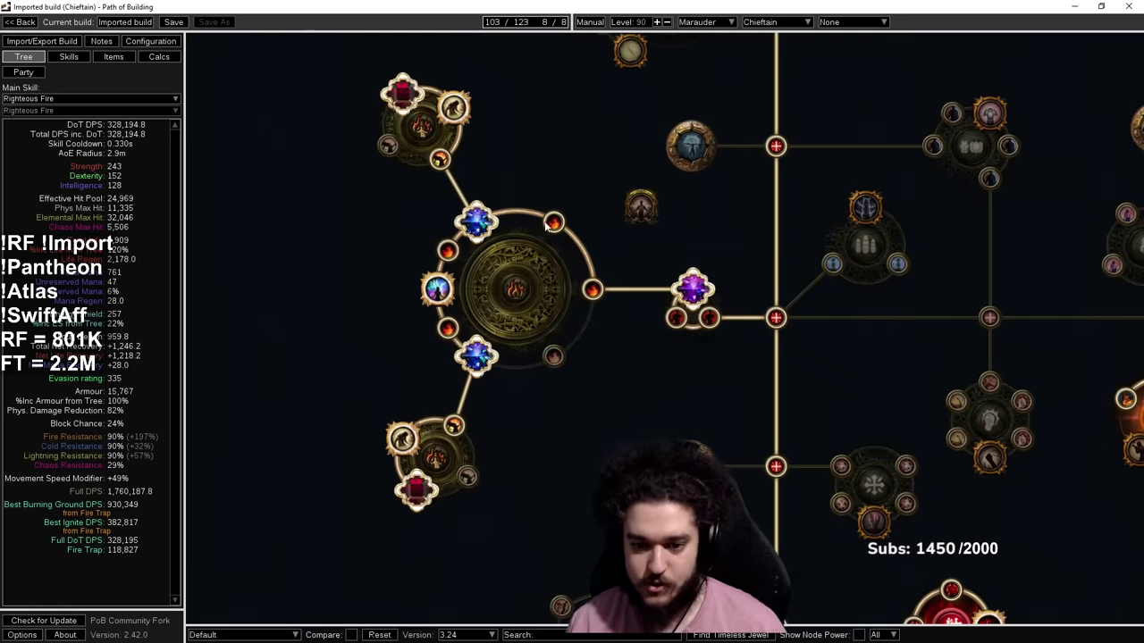
pyautogui.moveTo(554, 358); pyautogui.dragTo(547, 306)
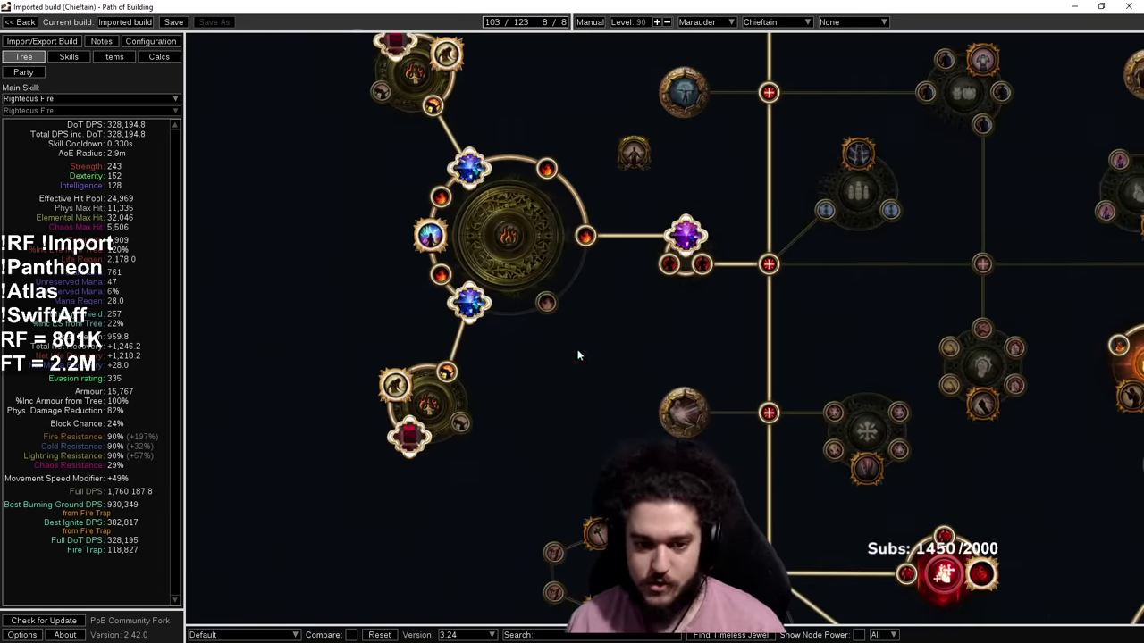
pyautogui.moveTo(525, 261); pyautogui.dragTo(469, 244)
pyautogui.scroll(-1, 468, 244)
pyautogui.moveTo(551, 275); pyautogui.dragTo(512, 372)
pyautogui.scroll(-3, 511, 372)
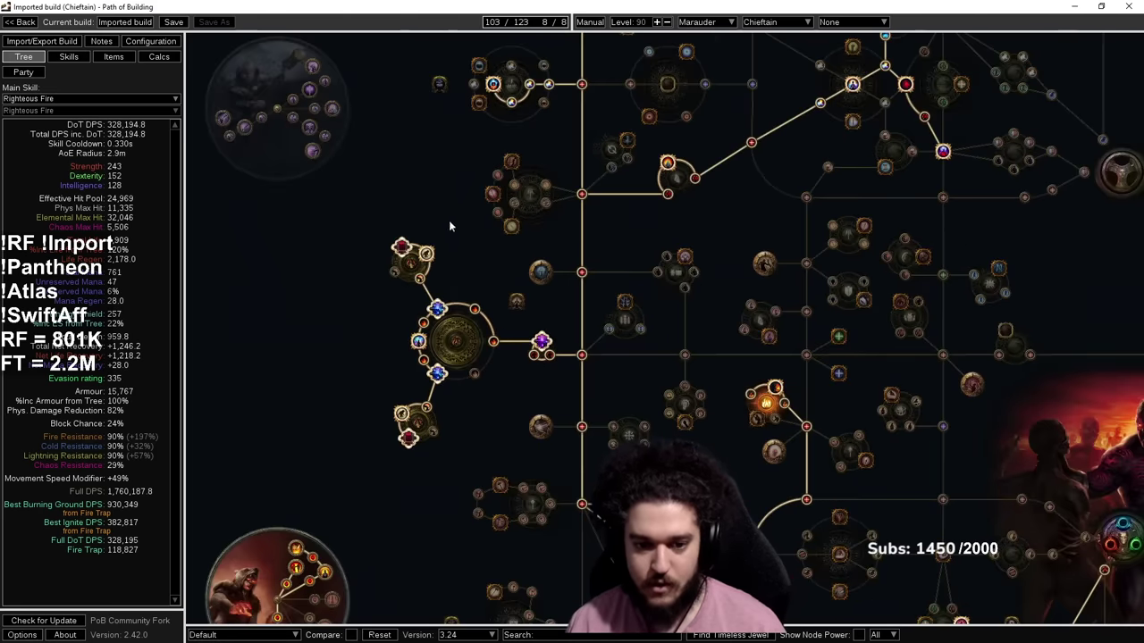
pyautogui.moveTo(447, 218); pyautogui.dragTo(439, 241)
pyautogui.moveTo(416, 341); pyautogui.dragTo(431, 300)
pyautogui.scroll(1, 432, 300)
pyautogui.scroll(3, 491, 420)
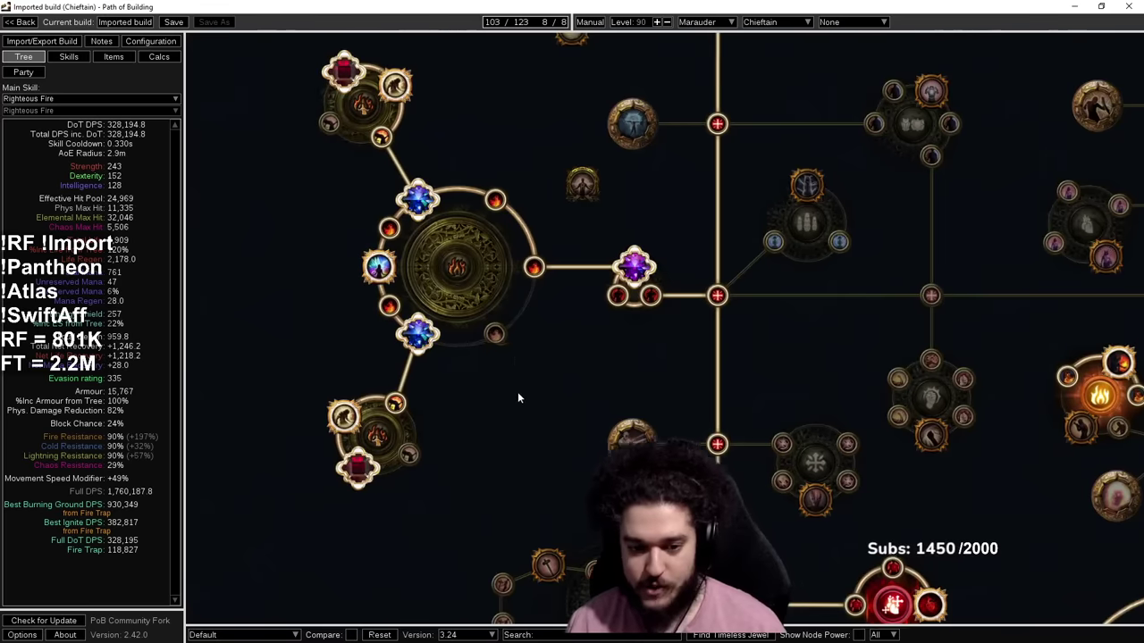
pyautogui.moveTo(532, 389); pyautogui.dragTo(570, 387)
pyautogui.click(543, 327)
pyautogui.click(437, 221)
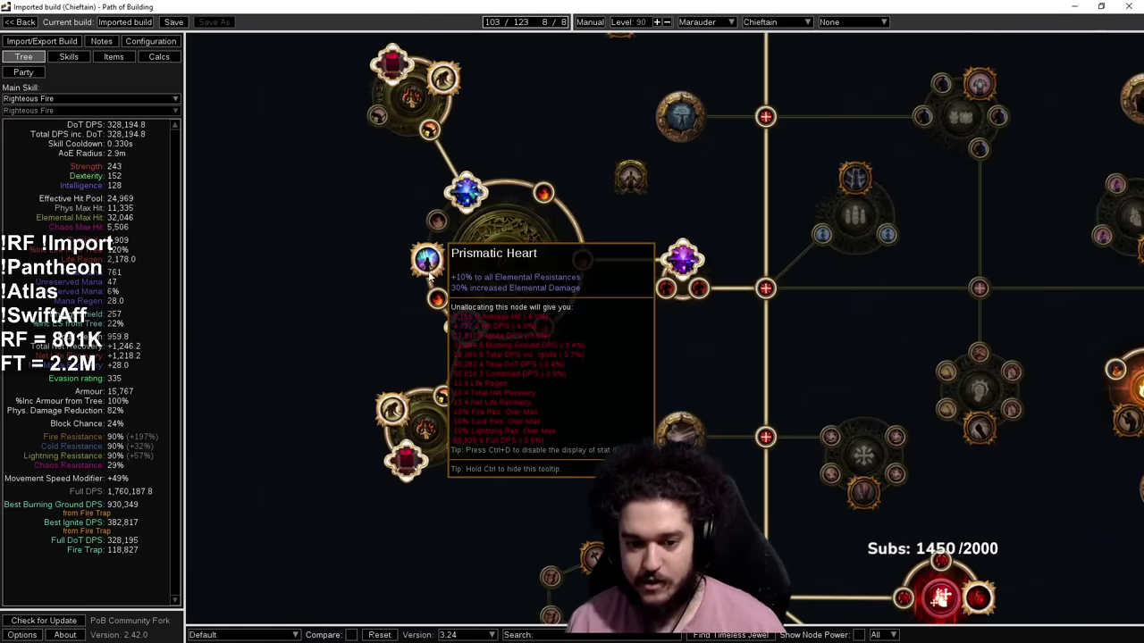
# Step: Review the rerouted large cluster's passives and the jewels equipped in its sockets
pyautogui.moveTo(367, 326); pyautogui.dragTo(361, 347)
pyautogui.scroll(-3, 364, 348)
pyautogui.scroll(3, 436, 333)
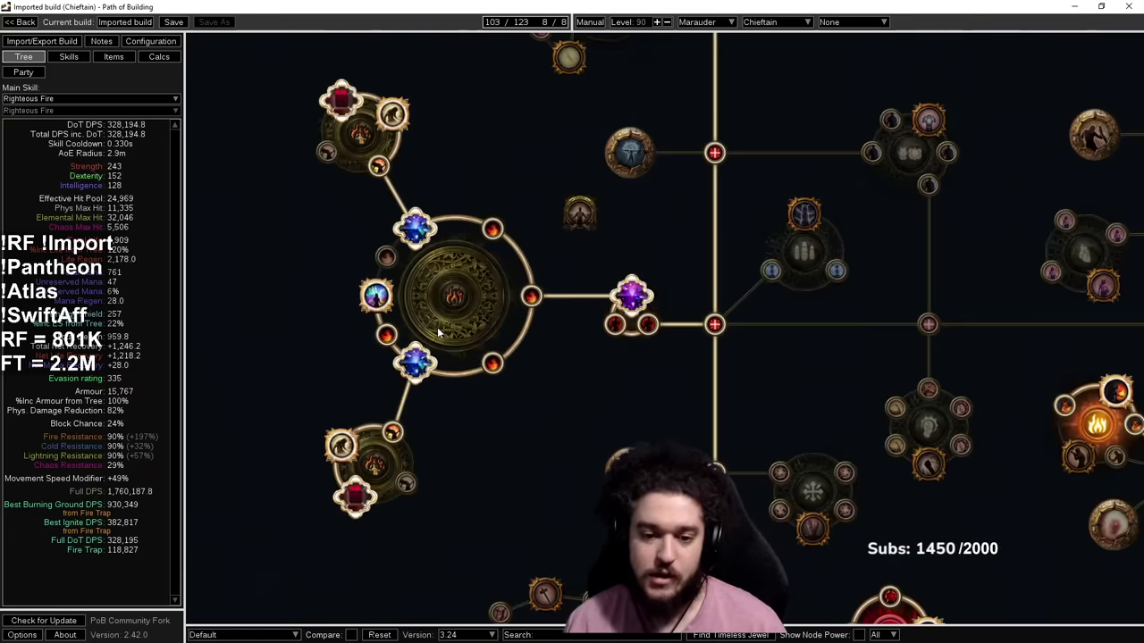
pyautogui.moveTo(508, 270); pyautogui.dragTo(582, 191)
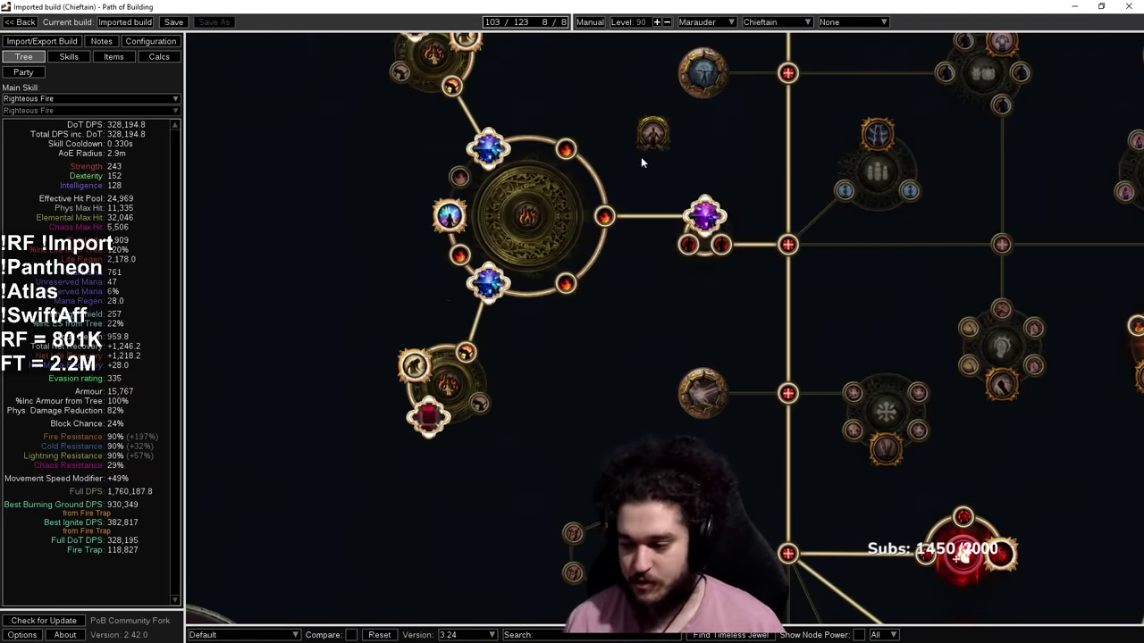
pyautogui.scroll(-2, 381, 314)
pyautogui.moveTo(497, 183); pyautogui.dragTo(523, 157)
pyautogui.click(113, 58)
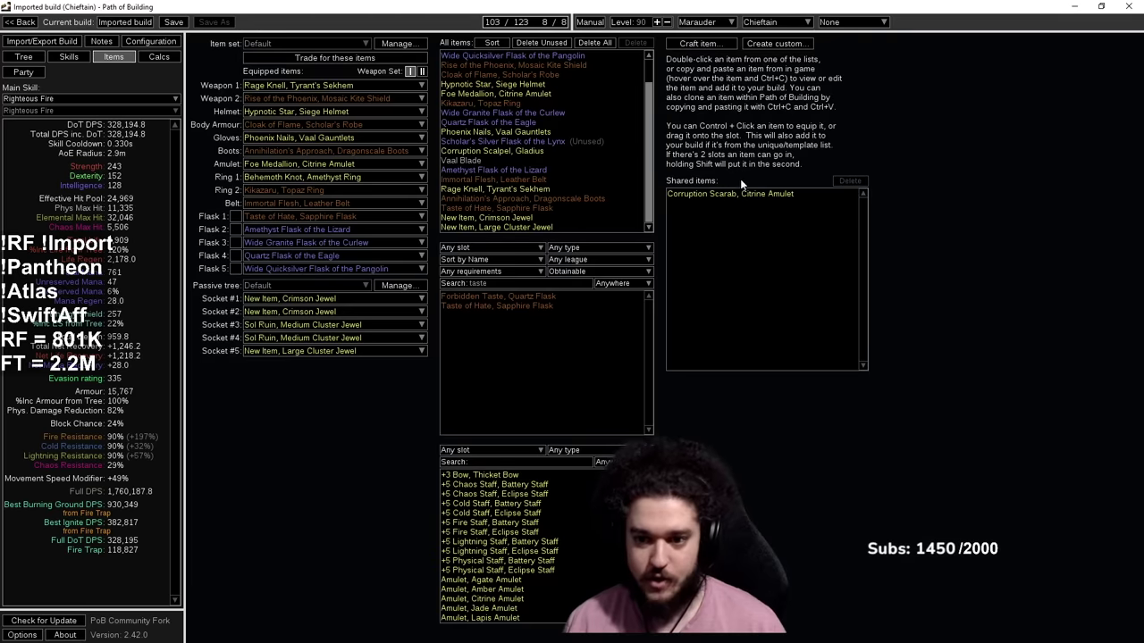
pyautogui.click(23, 57)
pyautogui.scroll(2, 474, 277)
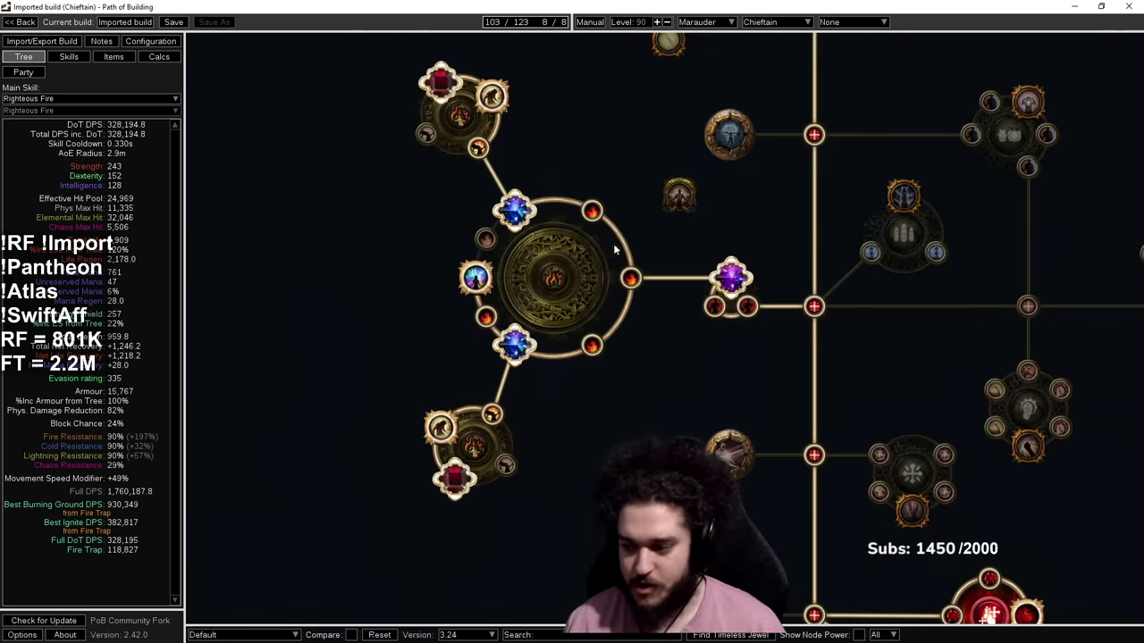
# Step: Survey the whole passive tree and check the required level for the allocated points
pyautogui.scroll(-5, 645, 235)
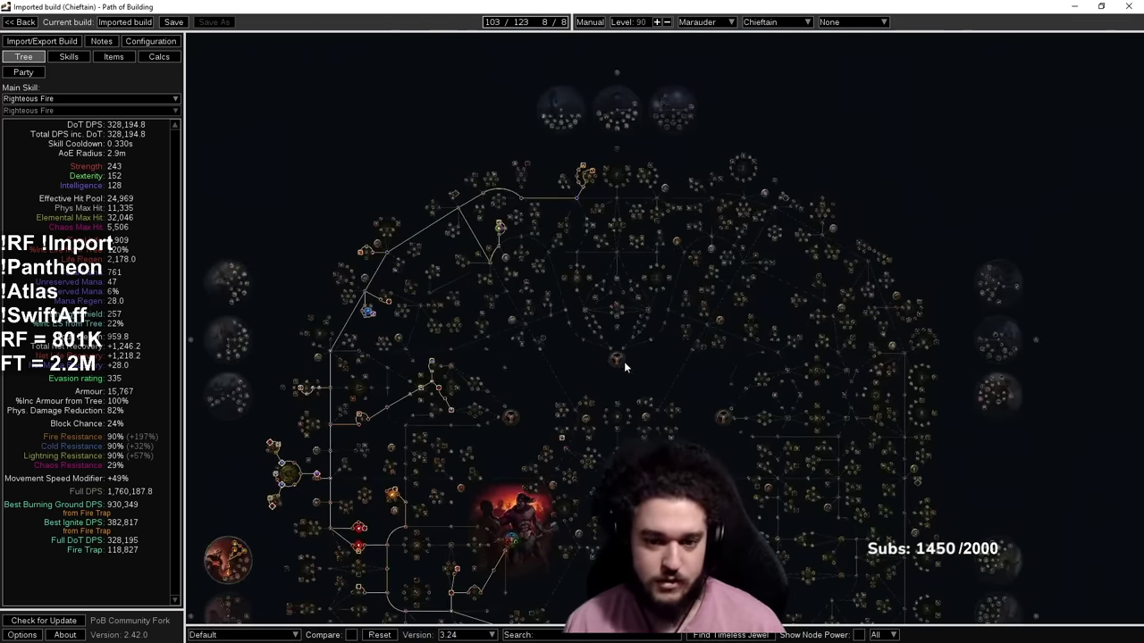
pyautogui.scroll(5, 629, 378)
pyautogui.moveTo(632, 208); pyautogui.dragTo(647, 128)
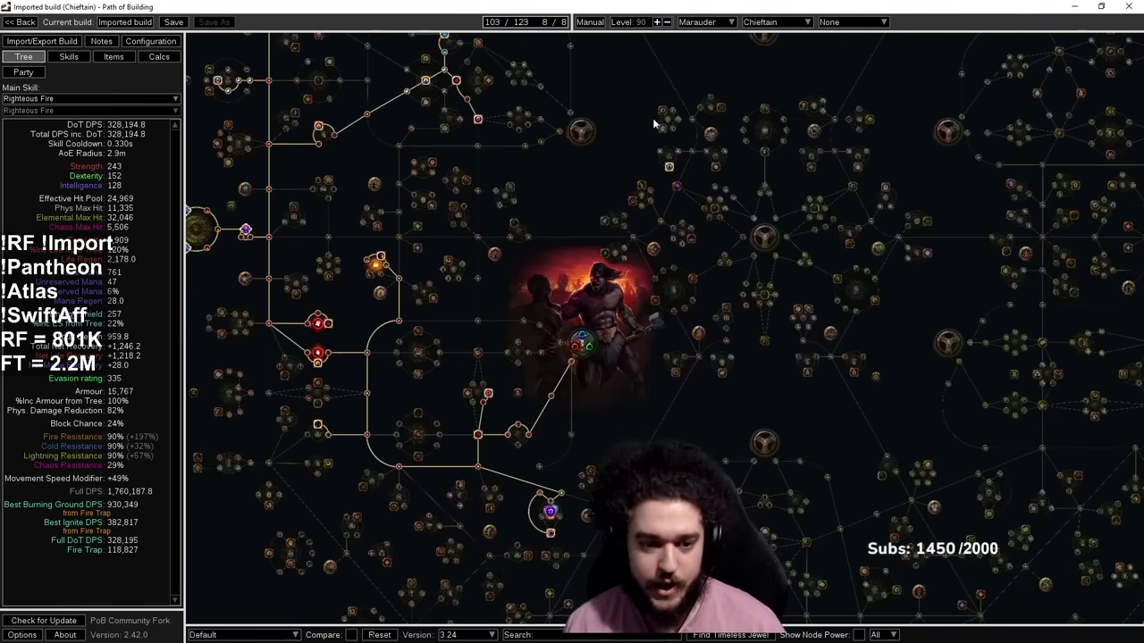
pyautogui.moveTo(652, 212); pyautogui.dragTo(695, 354)
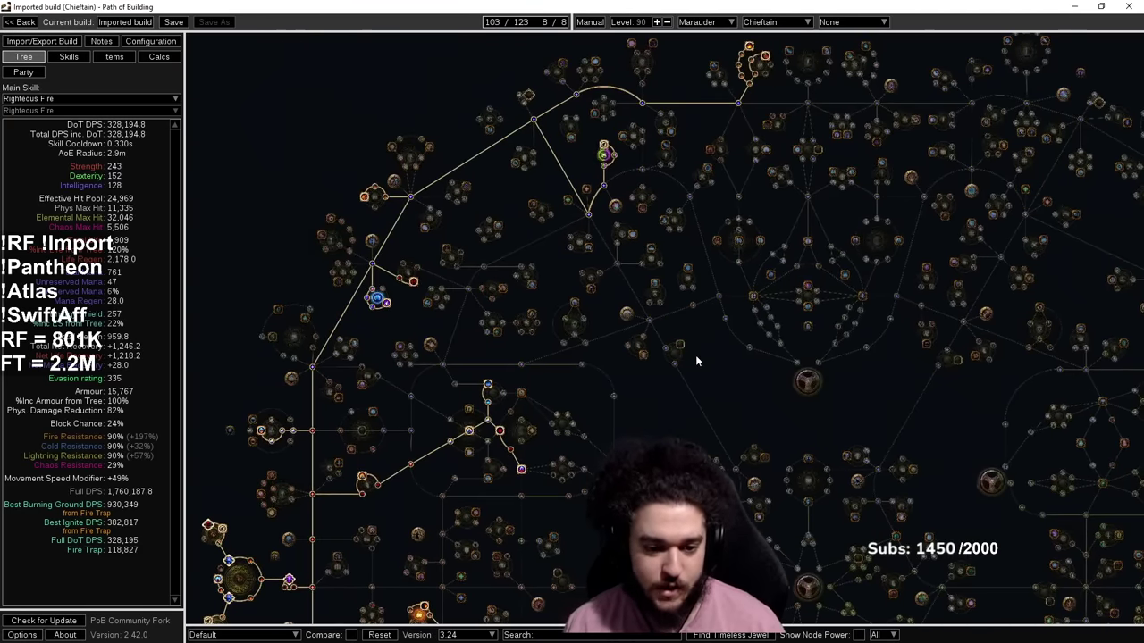
pyautogui.moveTo(498, 25)
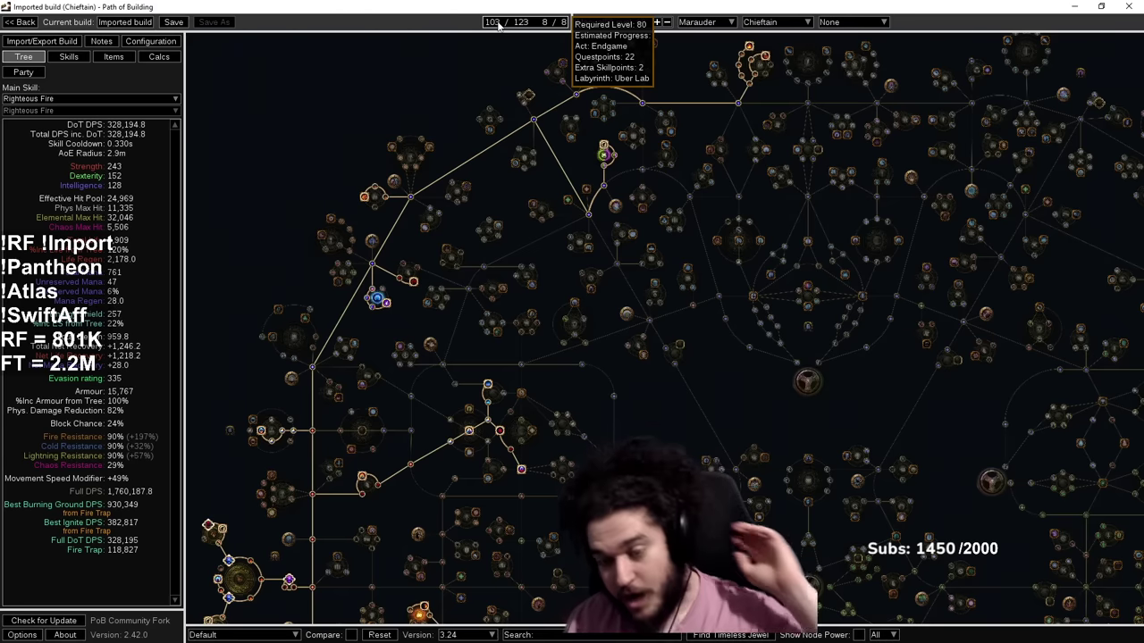
pyautogui.moveTo(722, 152)
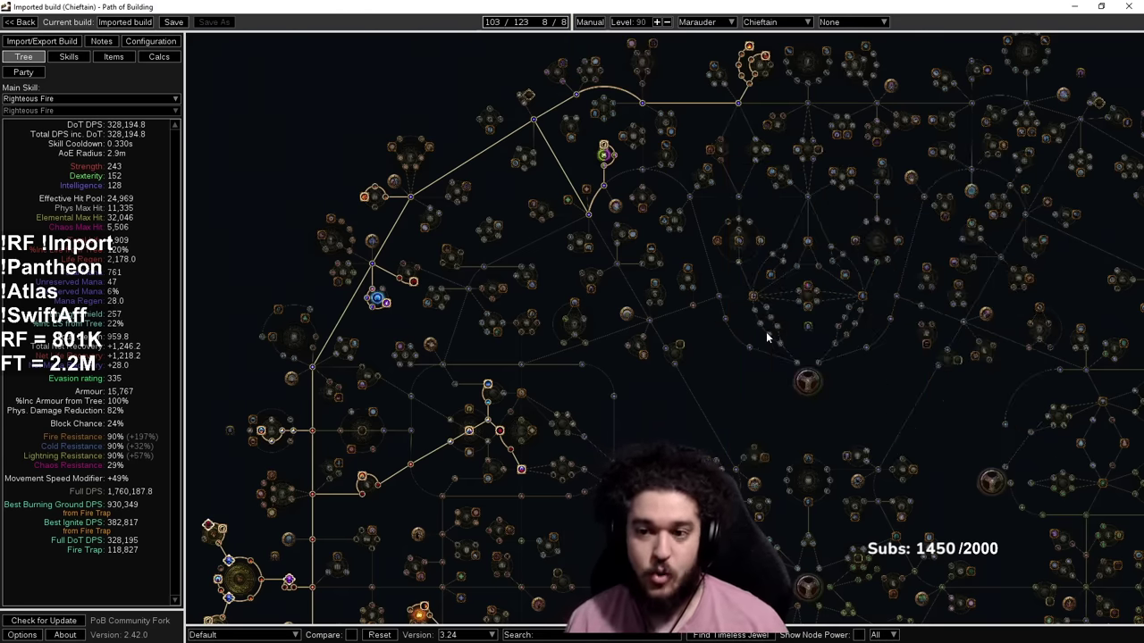
# Step: Allocate Cruel Preparation together with the small life passive leading to it, south of the northern fire cluster
pyautogui.moveTo(765, 346); pyautogui.dragTo(749, 162)
pyautogui.moveTo(700, 469); pyautogui.dragTo(663, 346)
pyautogui.moveTo(600, 124); pyautogui.dragTo(765, 47)
pyautogui.scroll(8, 764, 51)
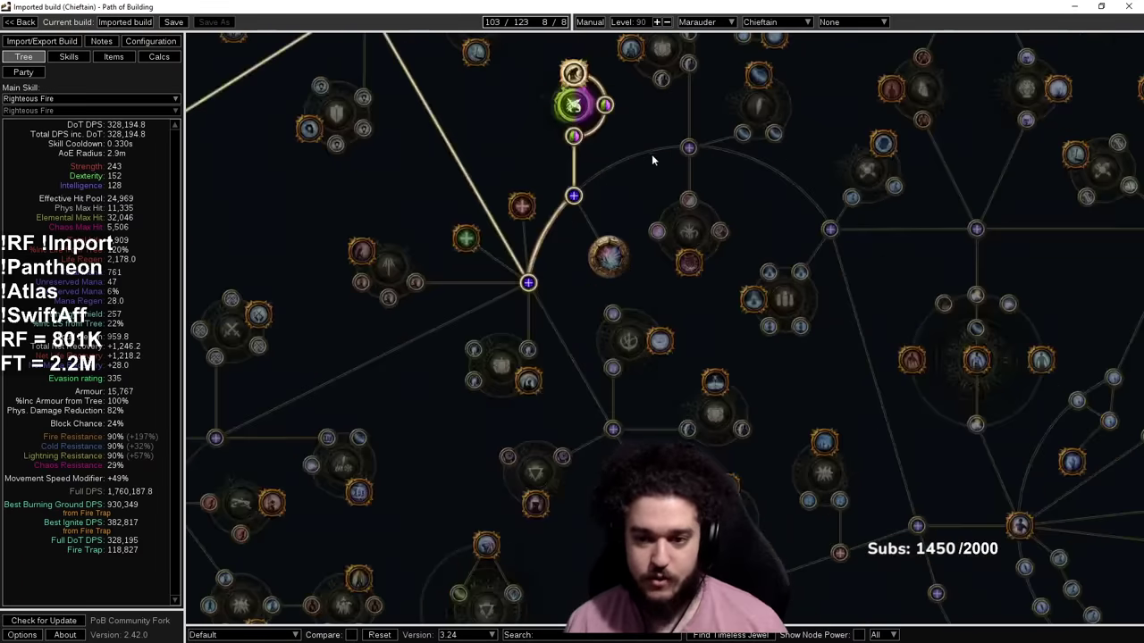
pyautogui.moveTo(596, 208)
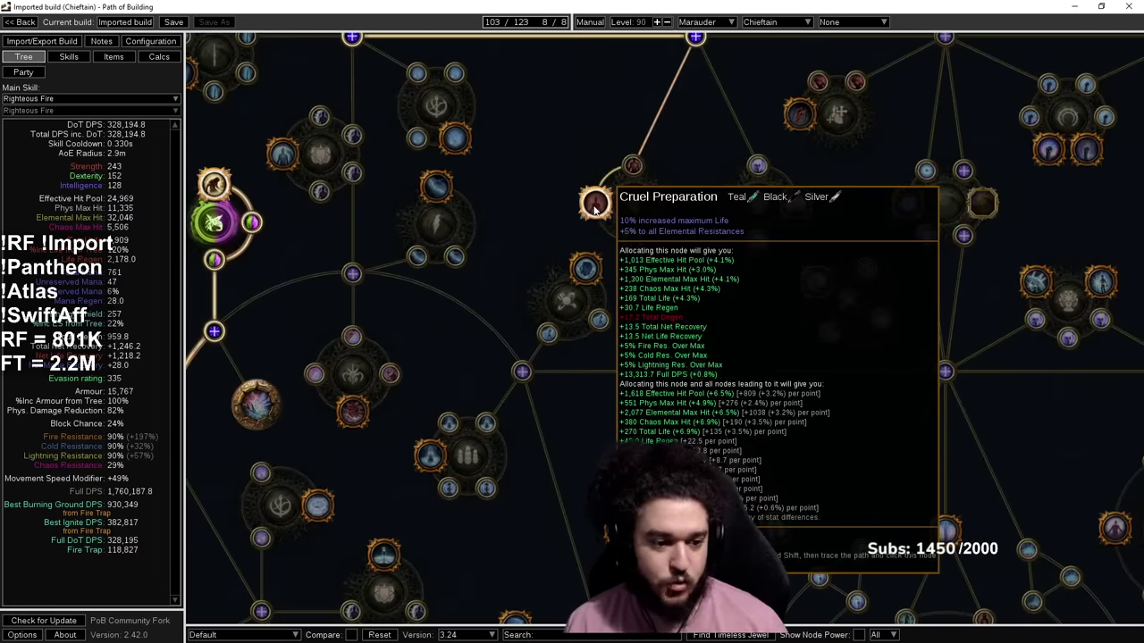
pyautogui.click(596, 208)
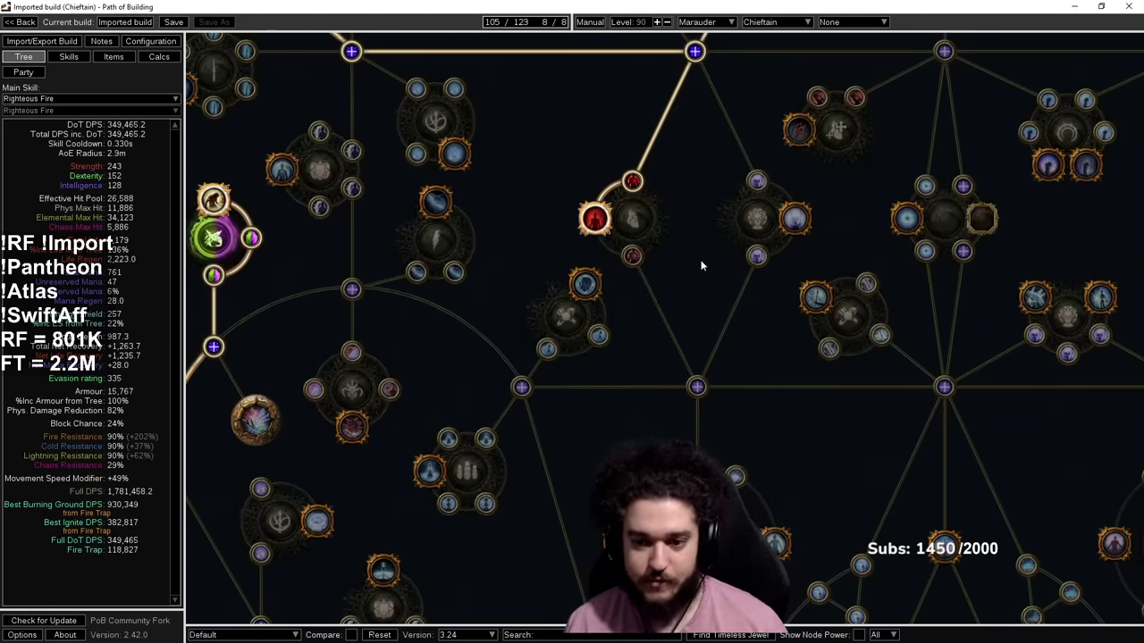
# Step: Allocate the other small life passive beside Cruel Preparation and the Life Mastery granting 15% increased maximum Life with no Life Modifiers on Equipped Body Armour
pyautogui.click(632, 257)
pyautogui.click(582, 240)
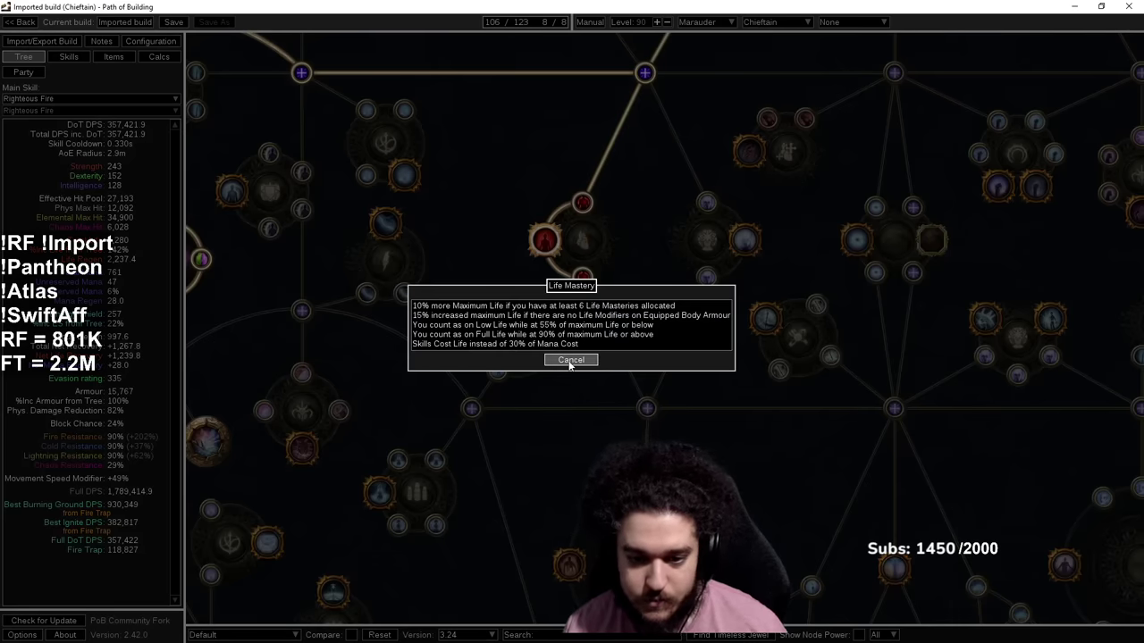
pyautogui.click(437, 318)
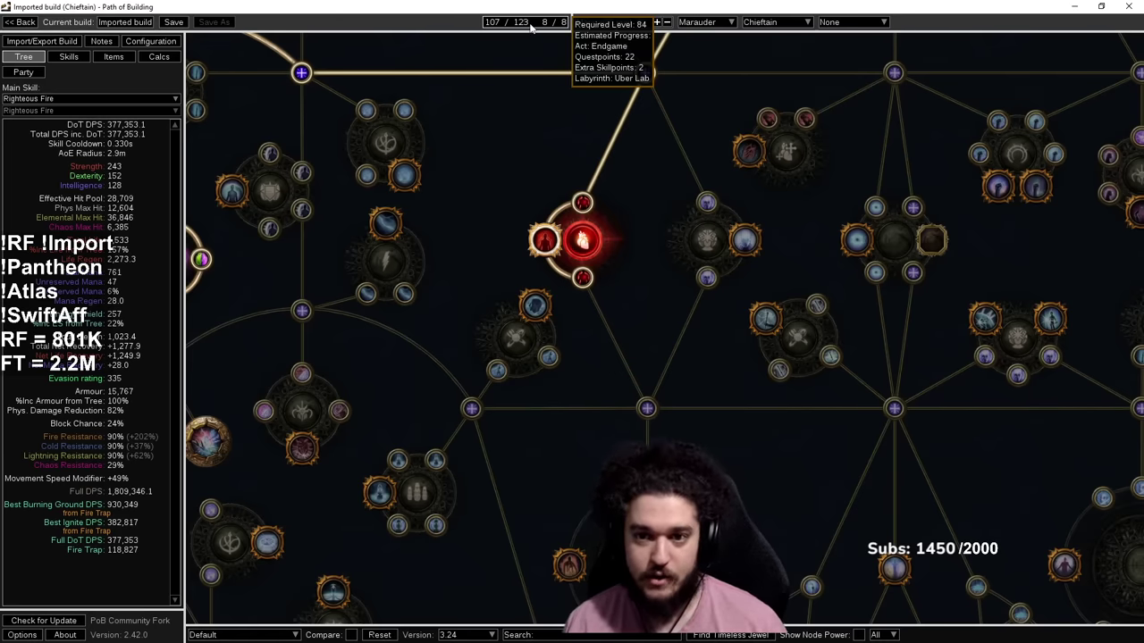
# Step: Allocate the jewel socket two points east of the long western travel path and equip New Item, Crimson Jewel in Socket #3
pyautogui.scroll(-5, 527, 184)
pyautogui.scroll(5, 626, 268)
pyautogui.click(527, 270)
pyautogui.rightClick(528, 271)
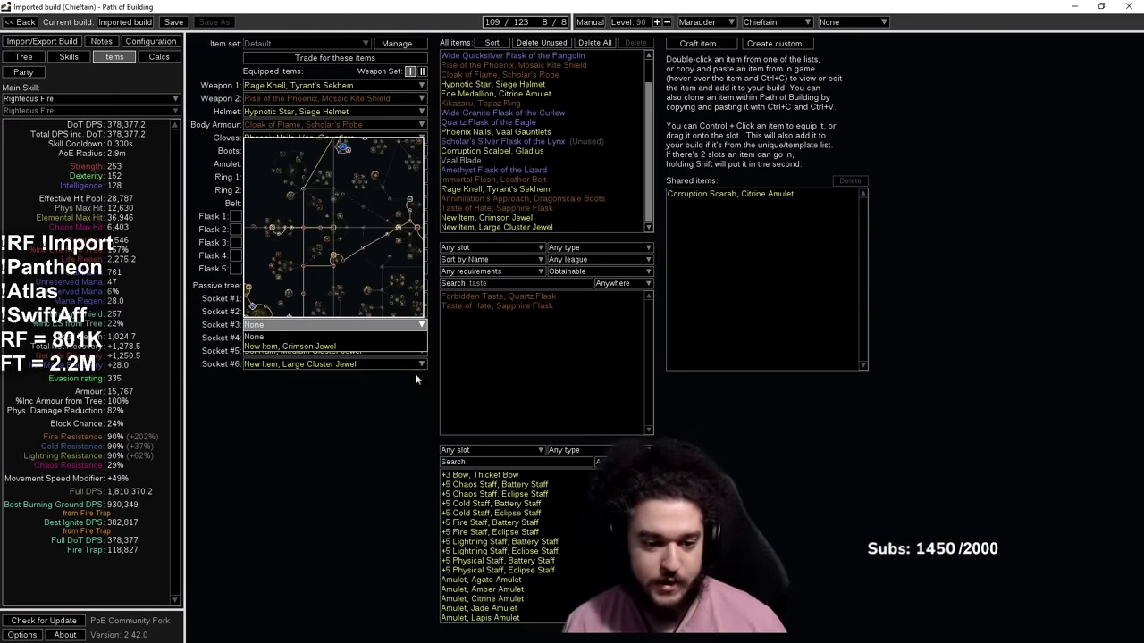
pyautogui.click(309, 339)
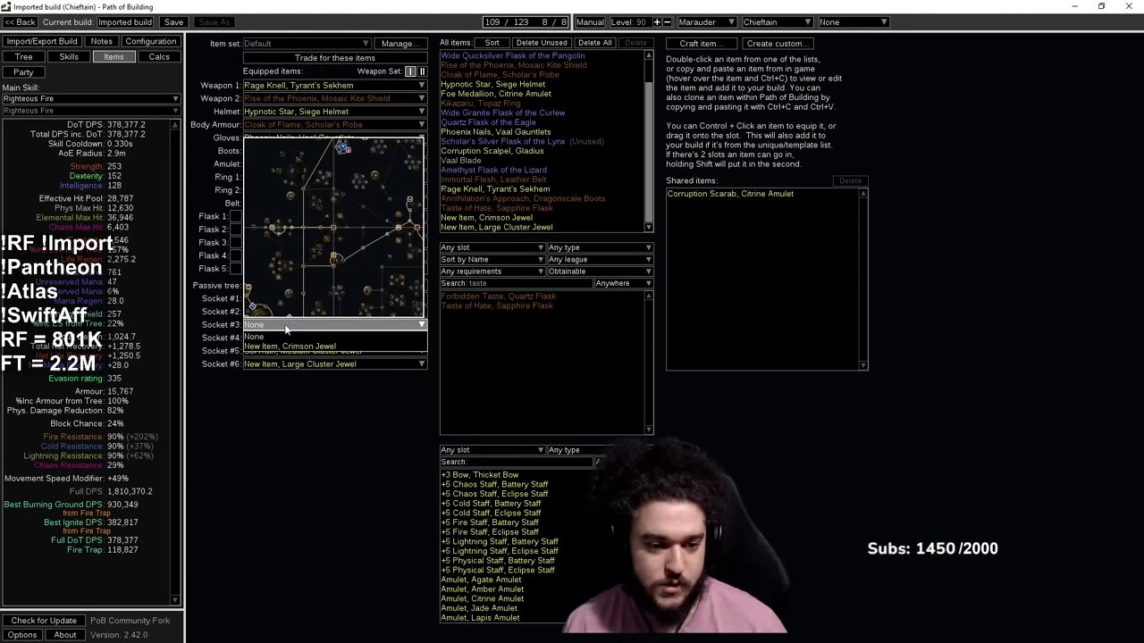
pyautogui.click(31, 58)
# Step: Allocate the Basic Jewel Socket between the two life clusters west of the Marauder start and equip New Item, Crimson Jewel in it
pyautogui.scroll(-4, 626, 201)
pyautogui.moveTo(759, 196); pyautogui.dragTo(350, 457)
pyautogui.moveTo(774, 222); pyautogui.dragTo(591, 302)
pyautogui.moveTo(500, 616); pyautogui.dragTo(734, 493)
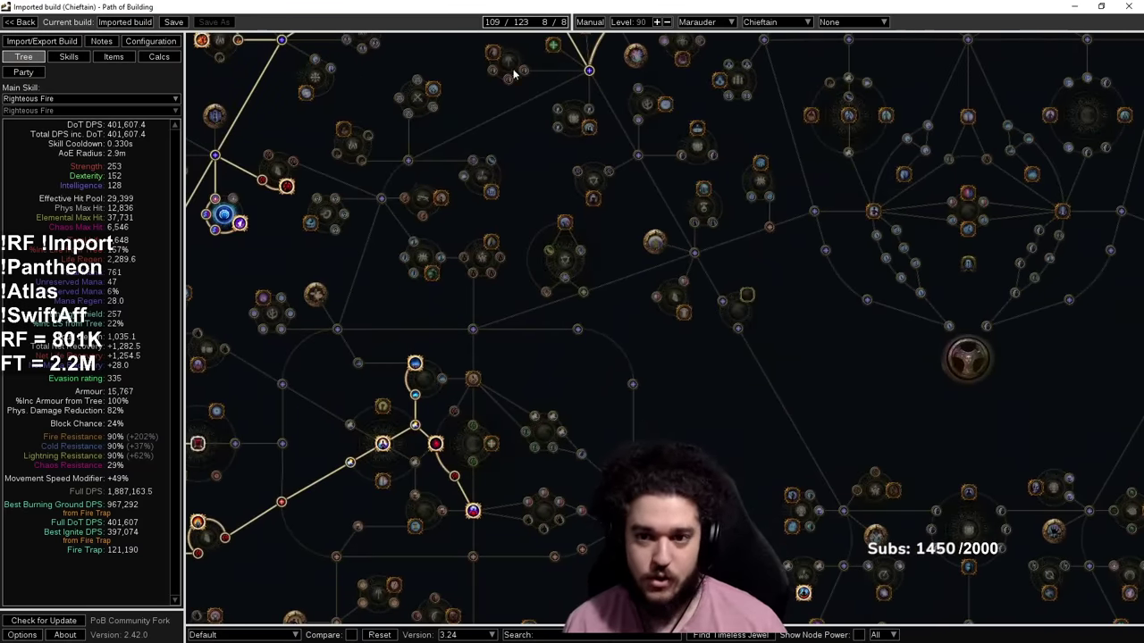
pyautogui.moveTo(533, 608); pyautogui.dragTo(649, 299)
pyautogui.moveTo(357, 501); pyautogui.dragTo(545, 213)
pyautogui.scroll(4, 545, 212)
pyautogui.moveTo(556, 384); pyautogui.dragTo(681, 103)
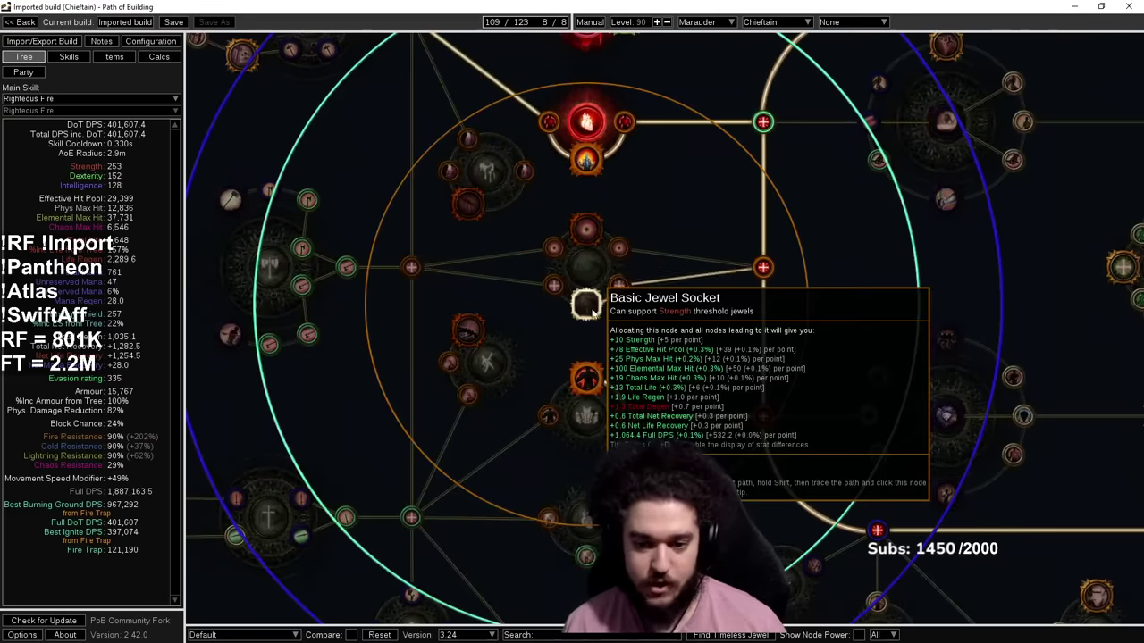
pyautogui.click(585, 304)
pyautogui.rightClick(585, 303)
pyautogui.click(375, 360)
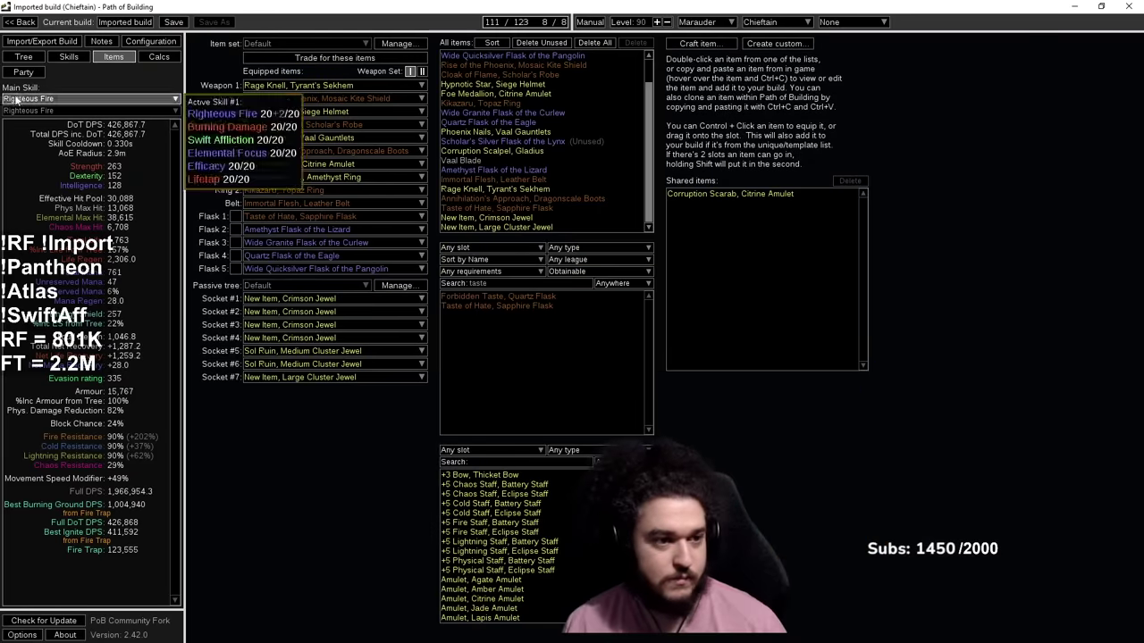
# Step: Extend the western strength path down to the Life and Armour passive, allocate that passive, and reroute the jewel socket's connection to its western side
pyautogui.moveTo(701, 263); pyautogui.dragTo(588, 351)
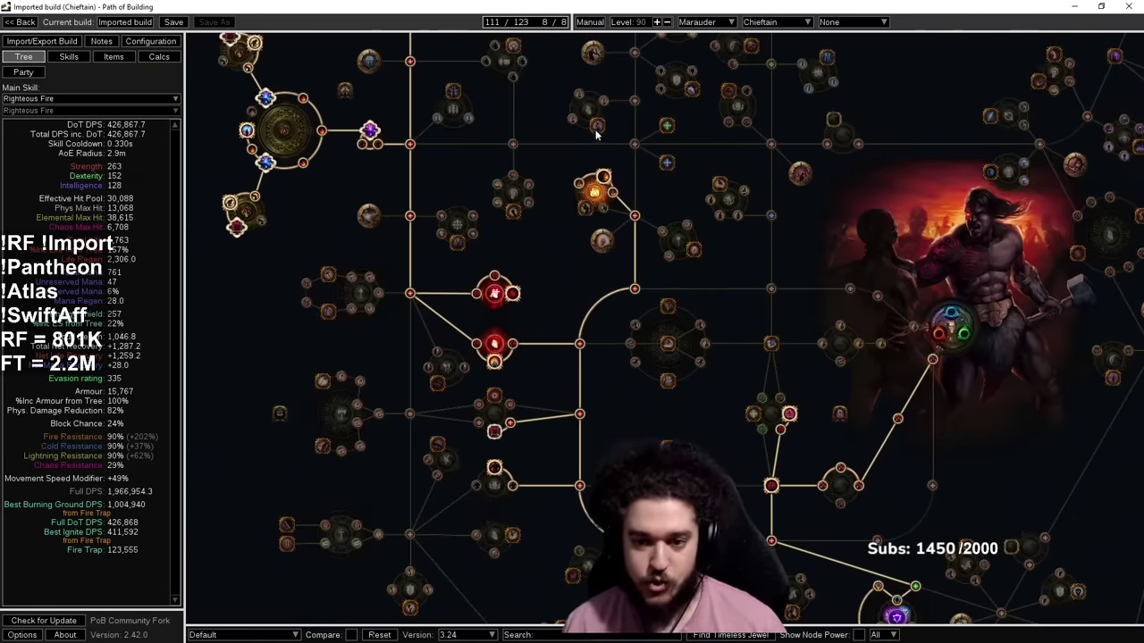
pyautogui.scroll(4, 616, 223)
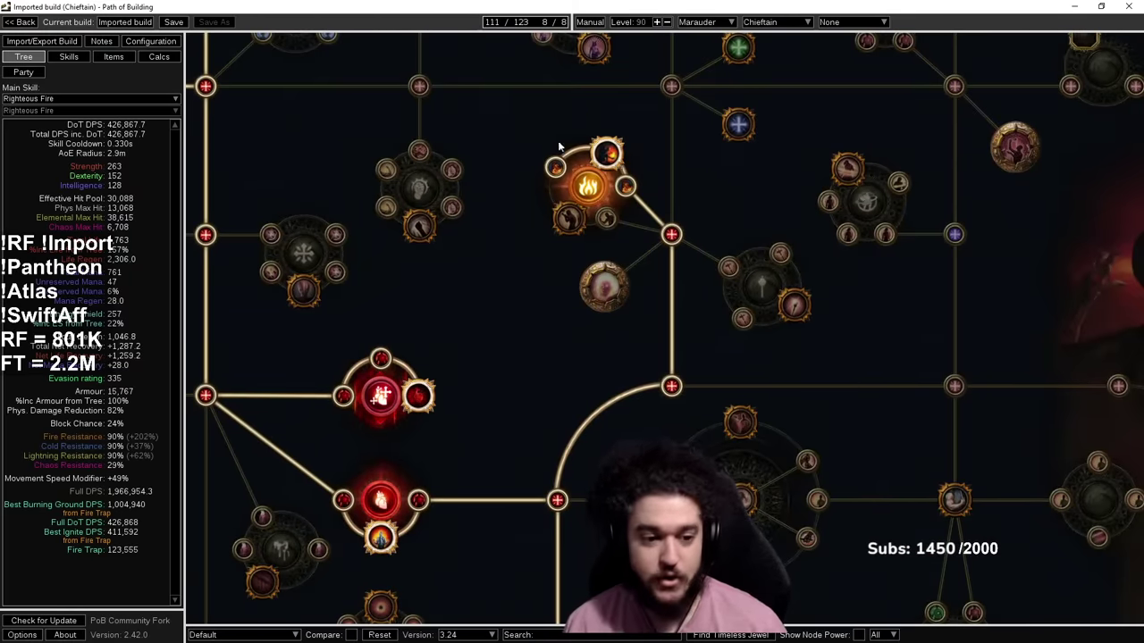
pyautogui.moveTo(603, 432); pyautogui.dragTo(769, 127)
pyautogui.scroll(-3, 693, 231)
pyautogui.moveTo(457, 244); pyautogui.dragTo(466, 230)
pyautogui.click(518, 280)
pyautogui.click(517, 424)
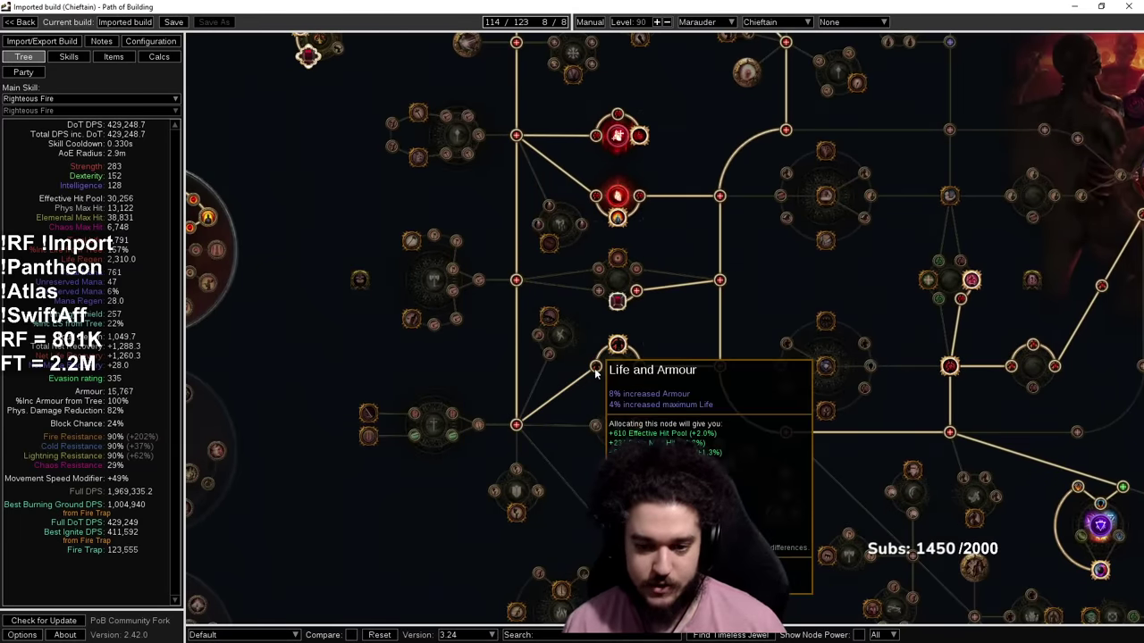
pyautogui.click(596, 366)
pyautogui.scroll(3, 568, 276)
pyautogui.moveTo(647, 298); pyautogui.dragTo(546, 322)
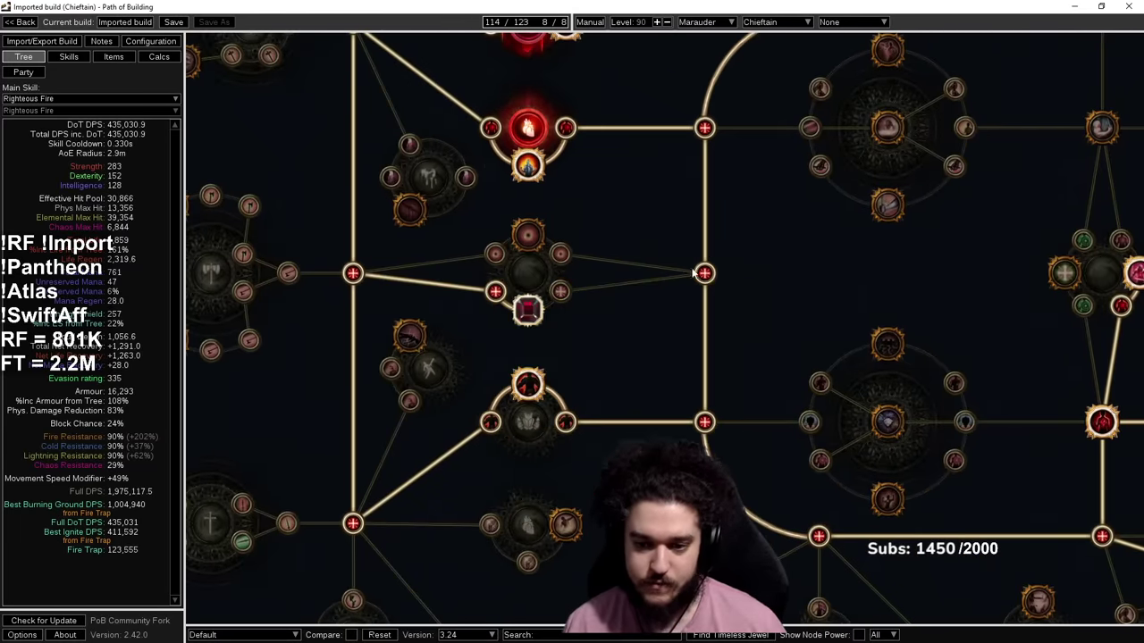
# Step: Unallocate the redundant strength nodes east of the jewel socket and life cluster, including the fire cluster branch and the adjoining small life passive
pyautogui.click(705, 273)
pyautogui.moveTo(714, 155); pyautogui.dragTo(682, 244)
pyautogui.scroll(-2, 707, 308)
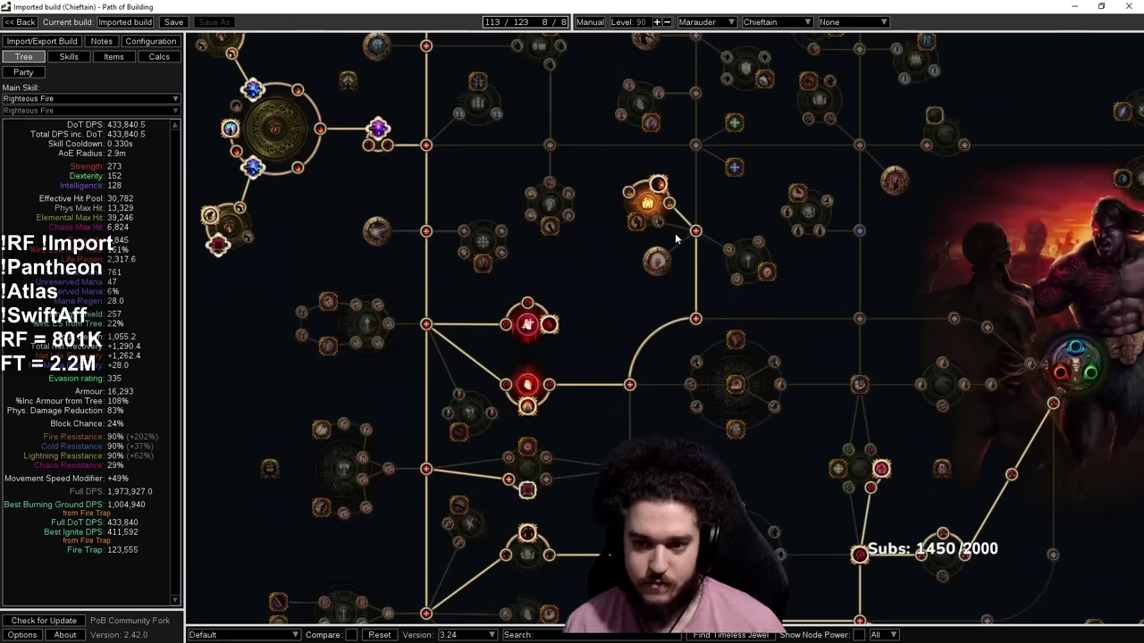
pyautogui.click(697, 319)
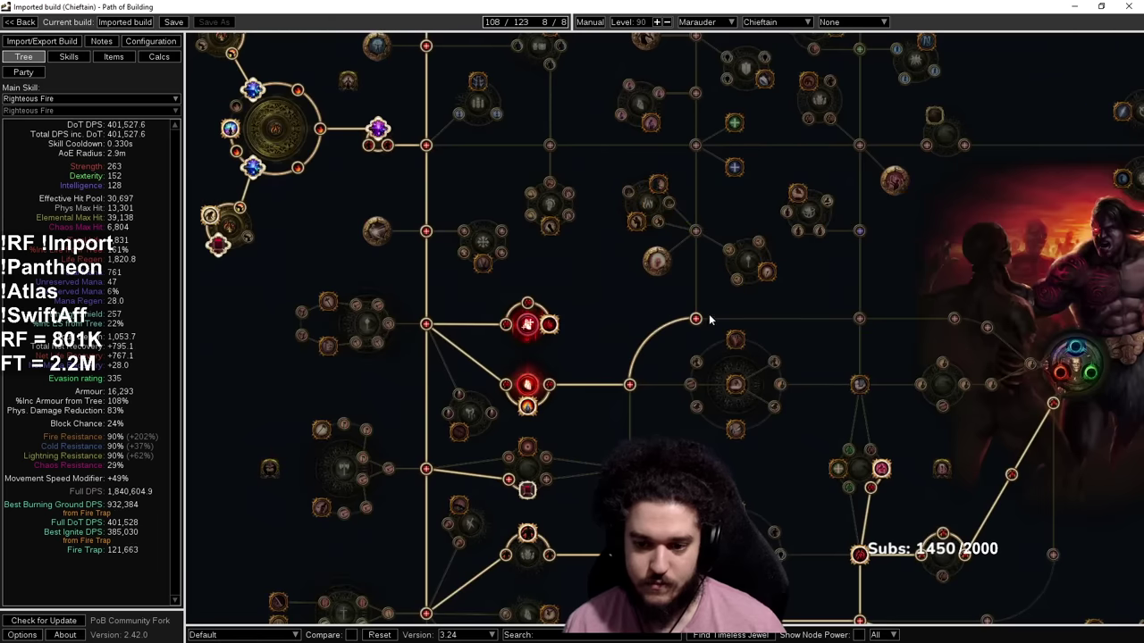
pyautogui.click(630, 385)
pyautogui.click(551, 385)
# Step: Allocate the northwestern cluster's Fire Mastery with Regenerate 1 Life per second for each 1% Uncapped Fire Resistance
pyautogui.moveTo(641, 386); pyautogui.dragTo(565, 495)
pyautogui.scroll(-2, 539, 128)
pyautogui.moveTo(539, 128); pyautogui.dragTo(492, 431)
pyautogui.moveTo(500, 174); pyautogui.dragTo(543, 57)
pyautogui.moveTo(525, 329); pyautogui.dragTo(531, 450)
pyautogui.moveTo(592, 73); pyautogui.dragTo(532, 556)
pyautogui.moveTo(443, 145); pyautogui.dragTo(447, 237)
pyautogui.scroll(3, 472, 308)
pyautogui.click(461, 297)
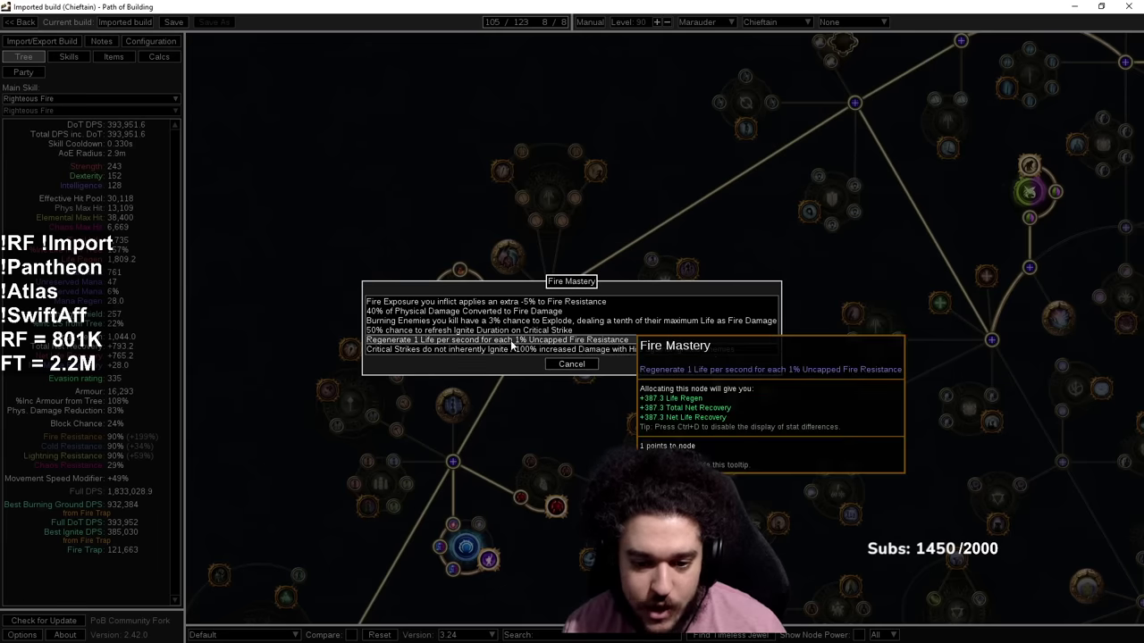
pyautogui.click(509, 340)
# Step: Allocate the northwestern large jewel socket and equip New Item, Large Cluster Jewel in Socket #1
pyautogui.scroll(3, 523, 306)
pyautogui.click(500, 281)
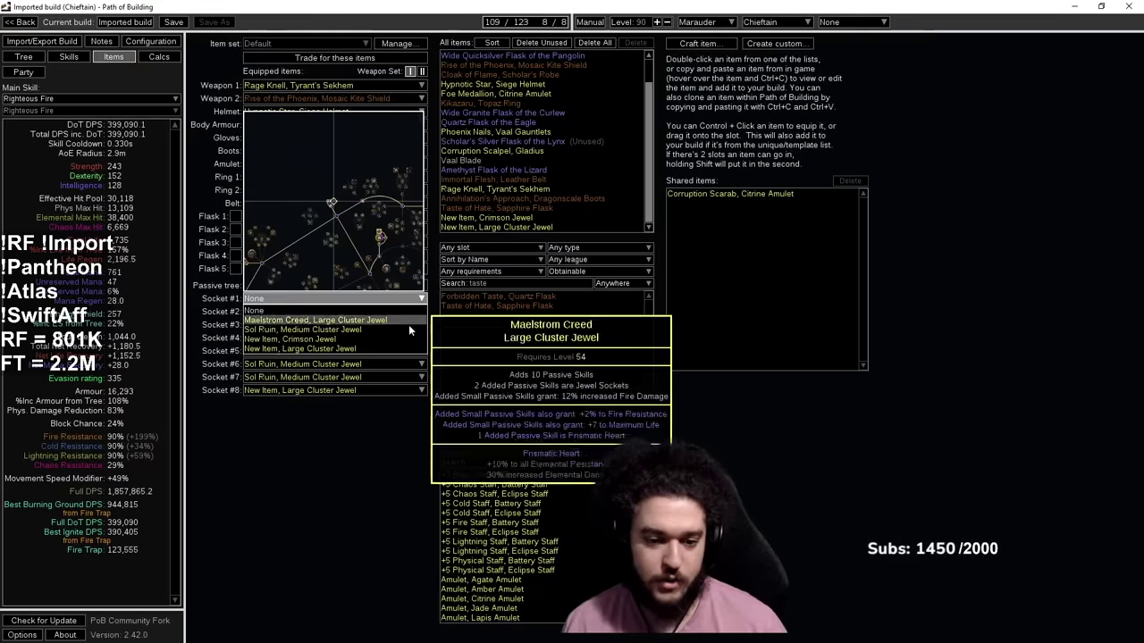
pyautogui.click(37, 55)
# Step: Allocate the new large cluster's passives out to both of its Medium Jewel Sockets
pyautogui.scroll(3, 268, 107)
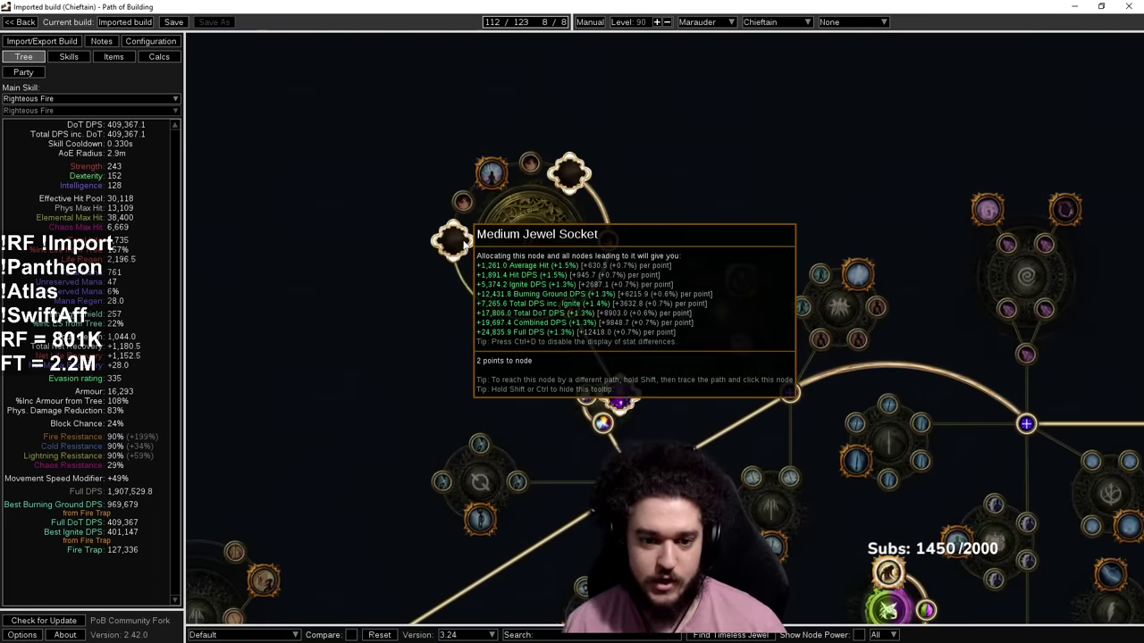
pyautogui.click(452, 240)
pyautogui.scroll(-4, 661, 294)
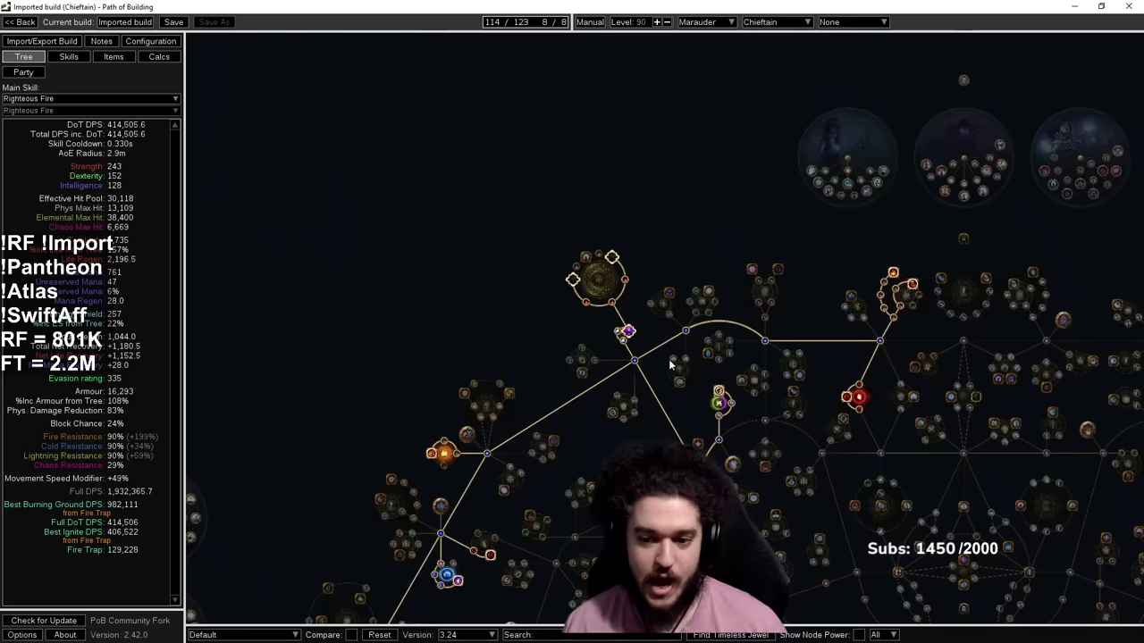
pyautogui.moveTo(675, 364); pyautogui.dragTo(598, 284)
# Step: Equip New Item, Crimson Jewel in both medium sockets of the new large cluster, Socket #2 and Socket #7
pyautogui.scroll(4, 572, 177)
pyautogui.moveTo(571, 177); pyautogui.dragTo(721, 205)
pyautogui.rightClick(648, 175)
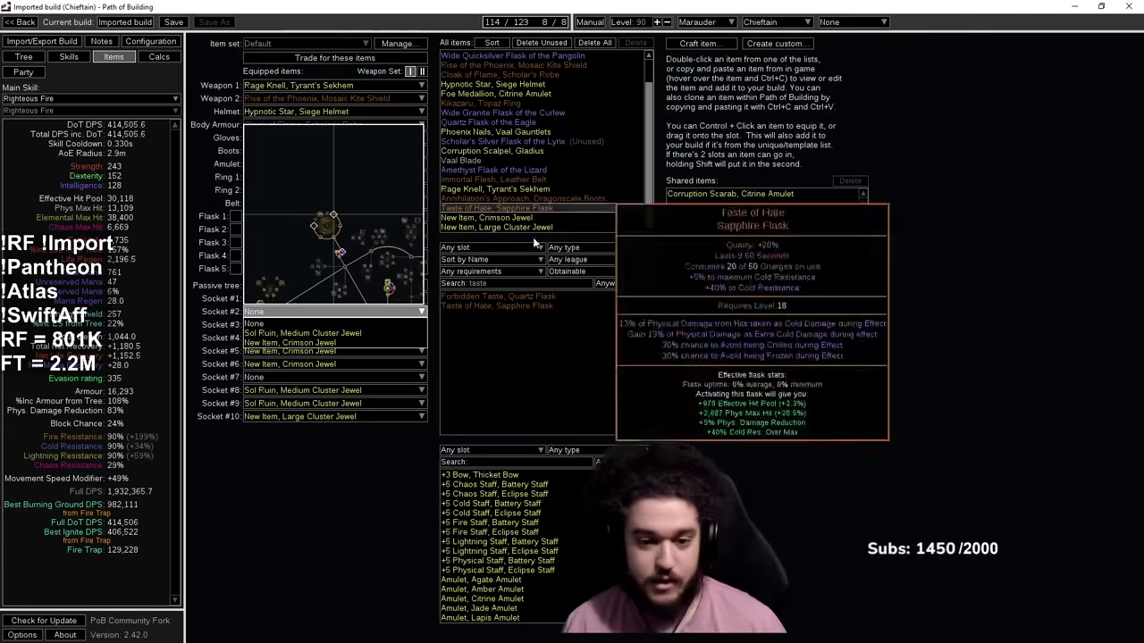
pyautogui.click(335, 343)
pyautogui.click(36, 58)
pyautogui.rightClick(622, 222)
pyautogui.click(301, 409)
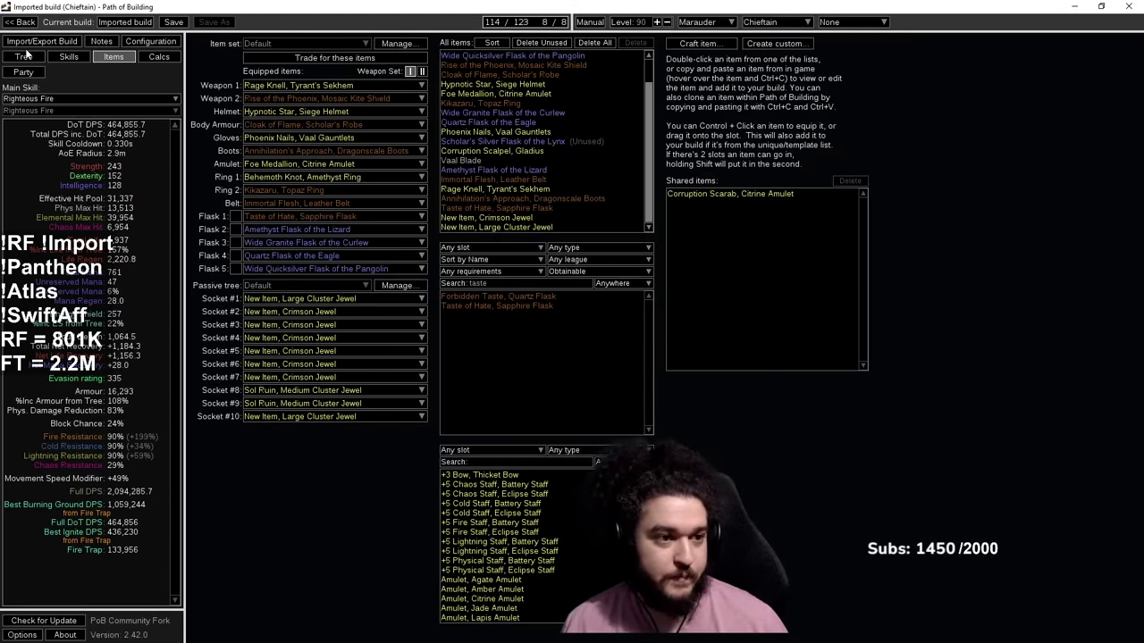
pyautogui.click(25, 57)
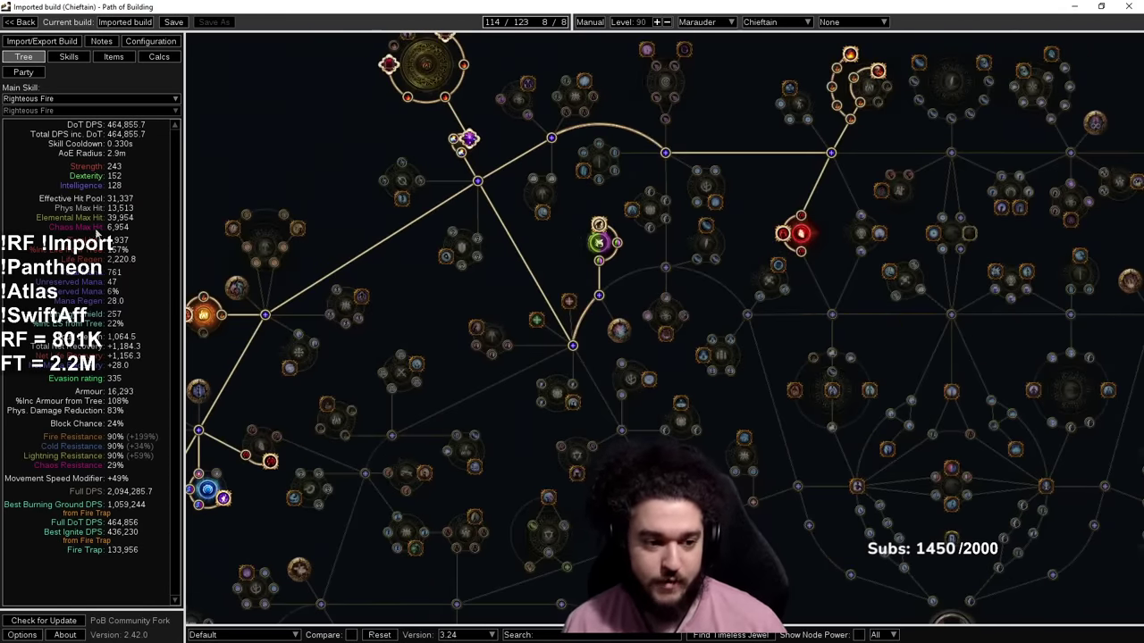
# Step: Review the revised passive tree, its allocated point total, the build's stats and the equipped items
pyautogui.moveTo(630, 287); pyautogui.dragTo(787, 105)
pyautogui.moveTo(527, 507); pyautogui.dragTo(665, 216)
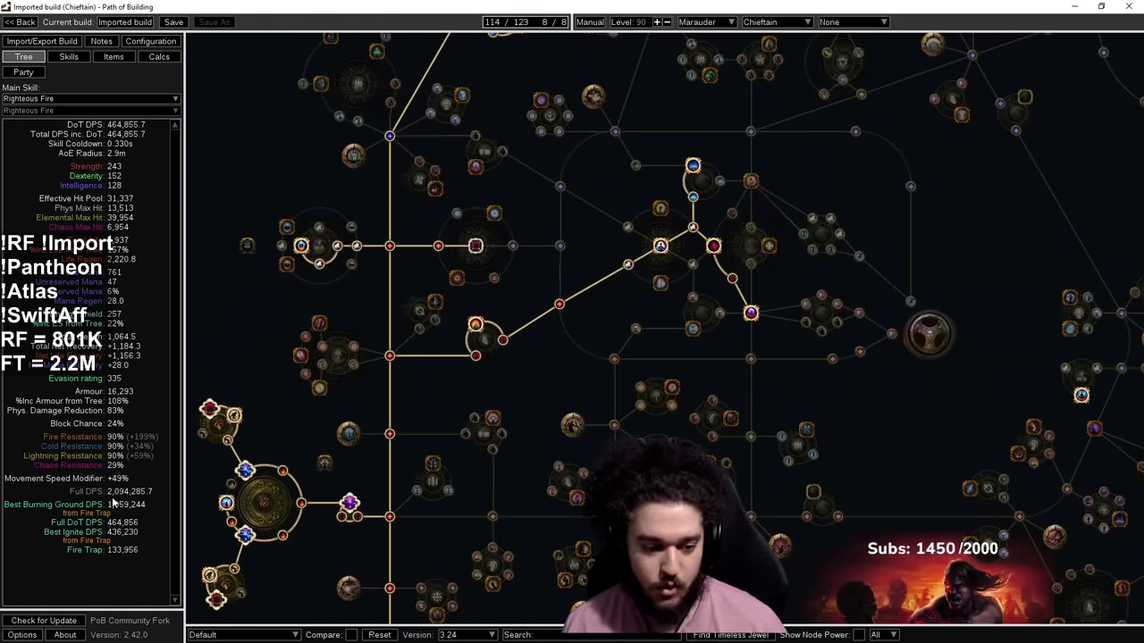
pyautogui.moveTo(612, 385); pyautogui.dragTo(657, 349)
pyautogui.moveTo(1050, 225); pyautogui.dragTo(612, 475)
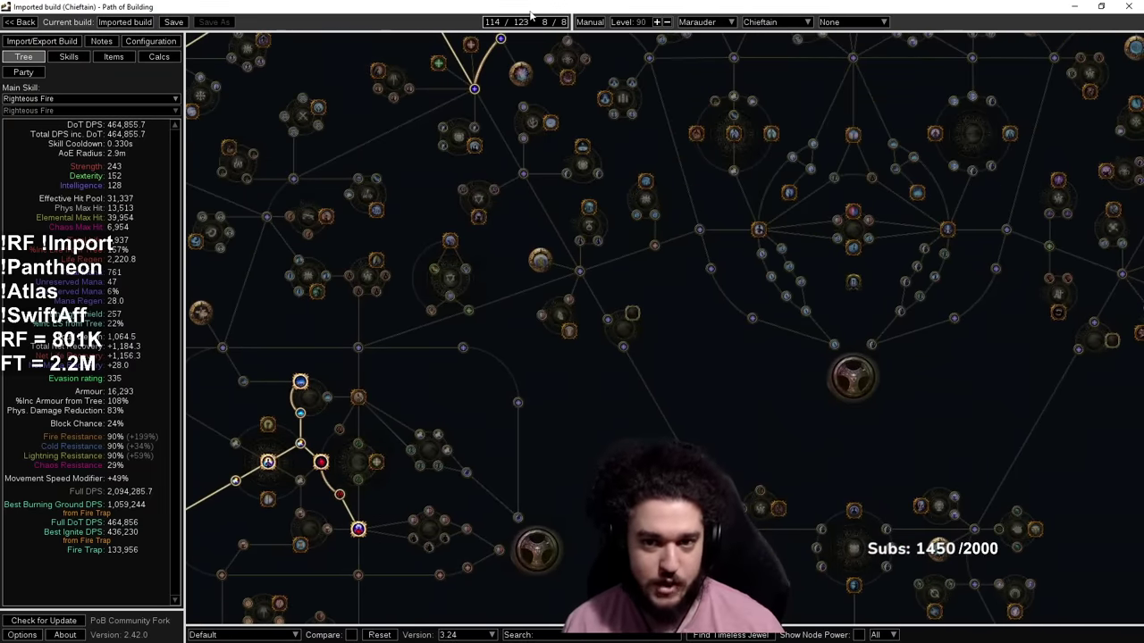
pyautogui.moveTo(683, 213); pyautogui.dragTo(632, 207)
pyautogui.scroll(-2, 580, 375)
pyautogui.moveTo(580, 408); pyautogui.dragTo(604, 519)
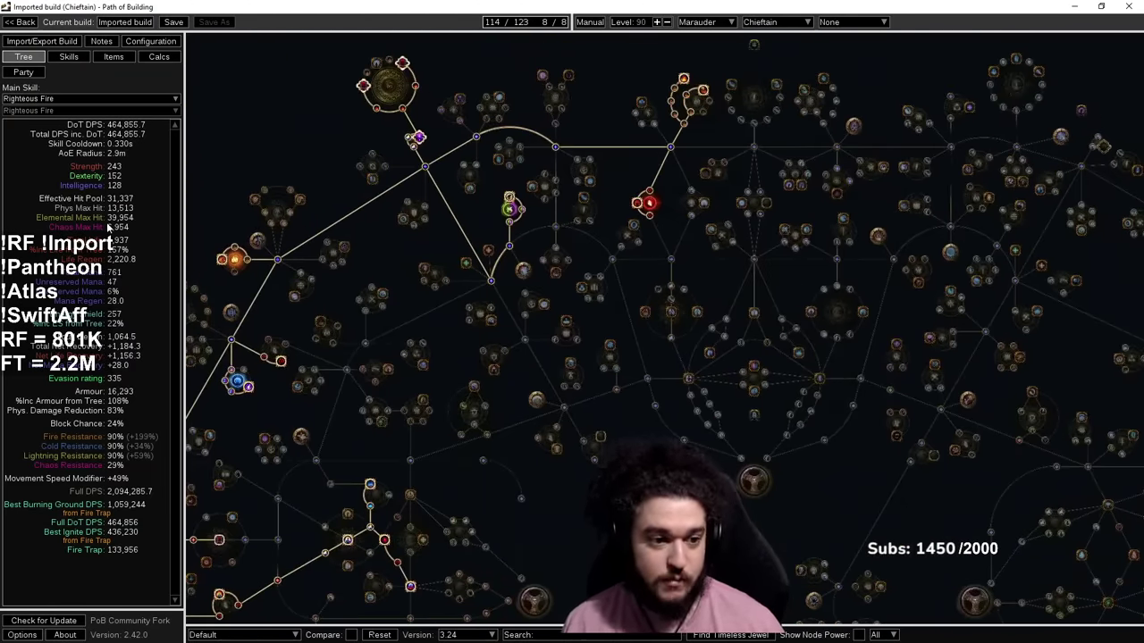
pyautogui.click(112, 58)
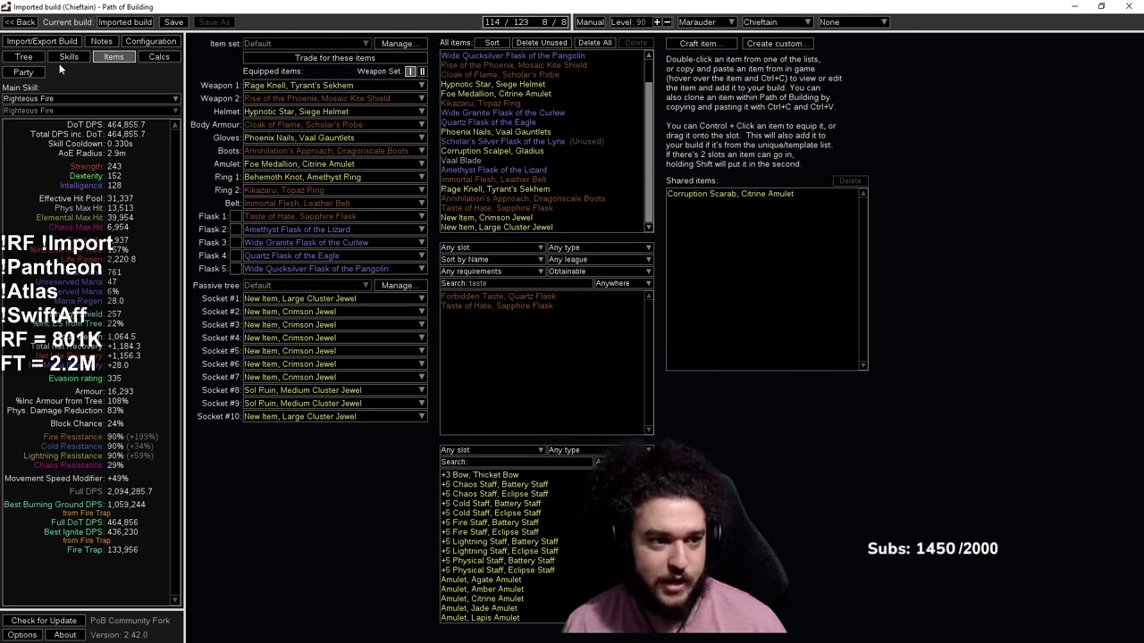
pyautogui.click(23, 56)
# Step: Replace the intelligence node below the northern fire cluster with Tattoo of the Valako Scout for 10% reduced Effect of Shock
pyautogui.scroll(6, 576, 151)
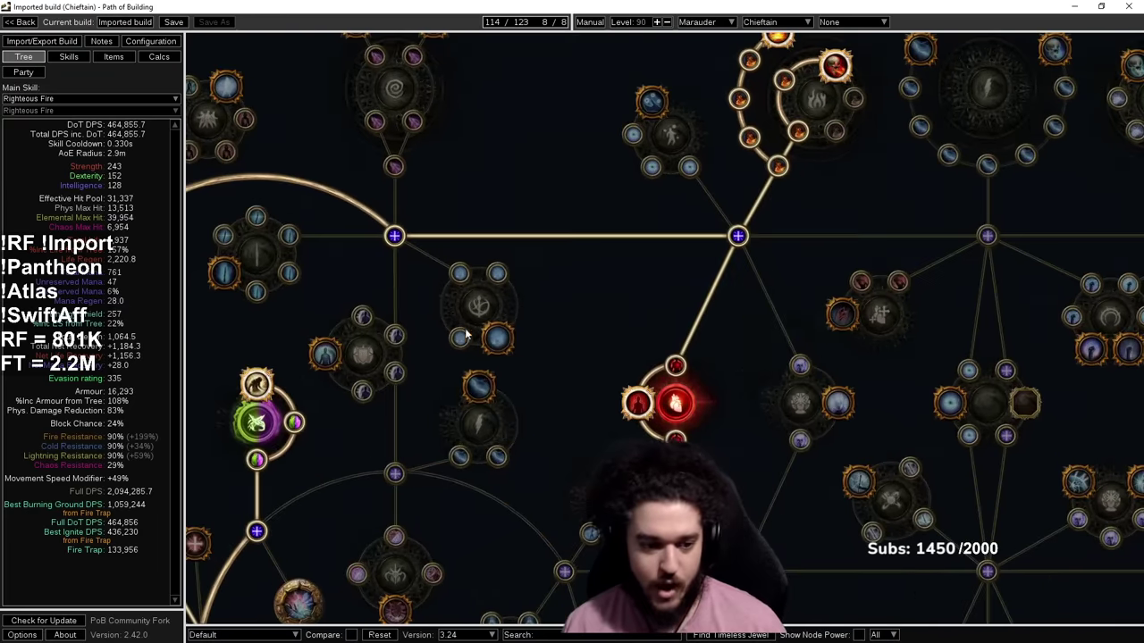
pyautogui.rightClick(601, 247)
pyautogui.click(542, 318)
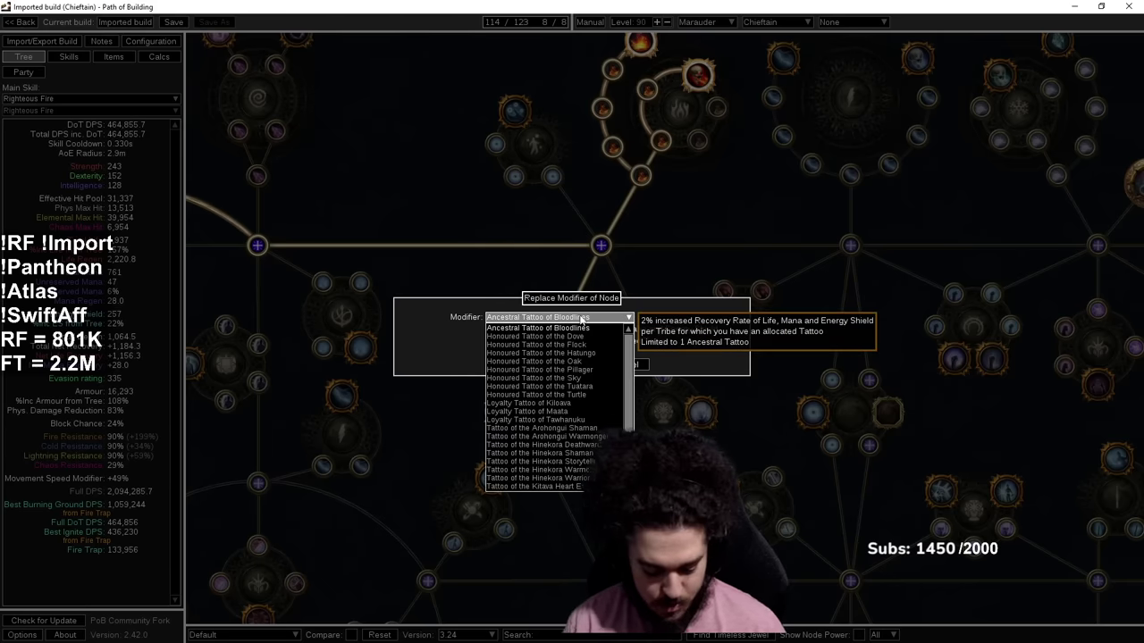
pyautogui.write('shock')
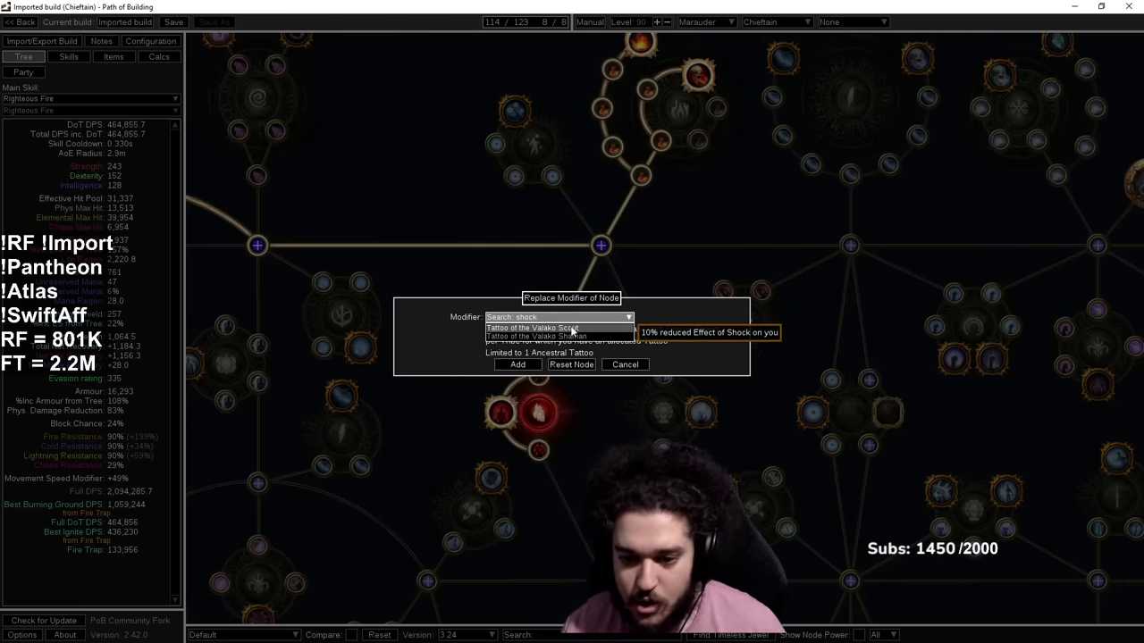
pyautogui.click(572, 329)
pyautogui.click(520, 343)
# Step: Try Tattoo of the Valako Scout on the next intelligence node to the west as well
pyautogui.moveTo(488, 285); pyautogui.dragTo(696, 319)
pyautogui.rightClick(473, 281)
pyautogui.click(562, 323)
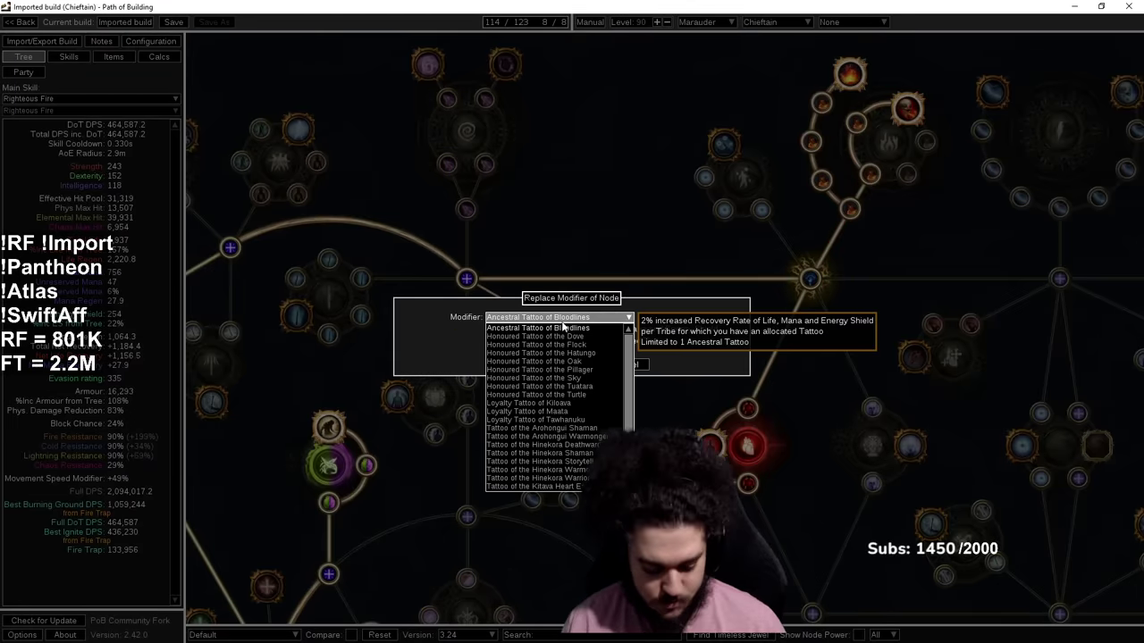
pyautogui.write('scout')
pyautogui.click(559, 328)
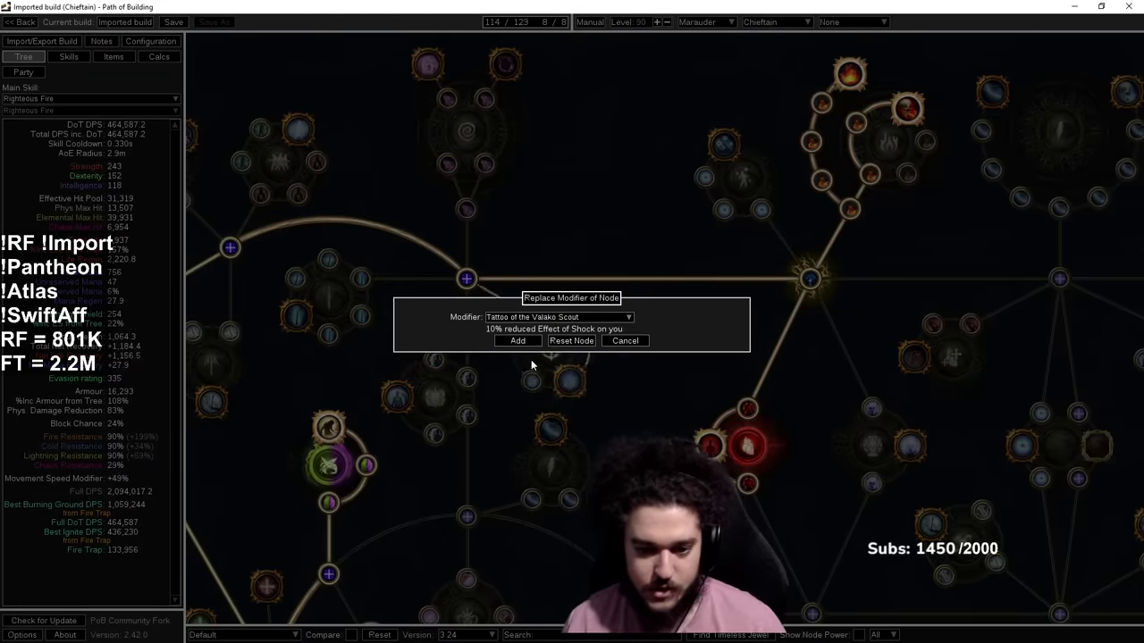
pyautogui.click(519, 341)
# Step: Check the Intelligence requirement warning and reset the western tattooed node to its original modifier
pyautogui.moveTo(562, 324); pyautogui.dragTo(599, 275)
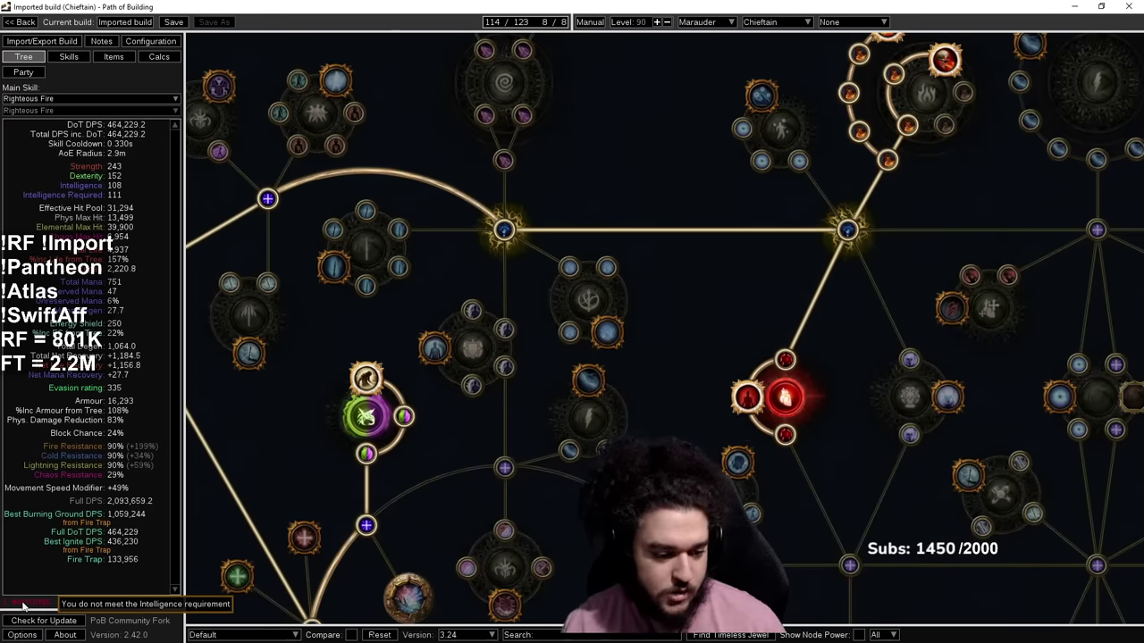
pyautogui.rightClick(504, 229)
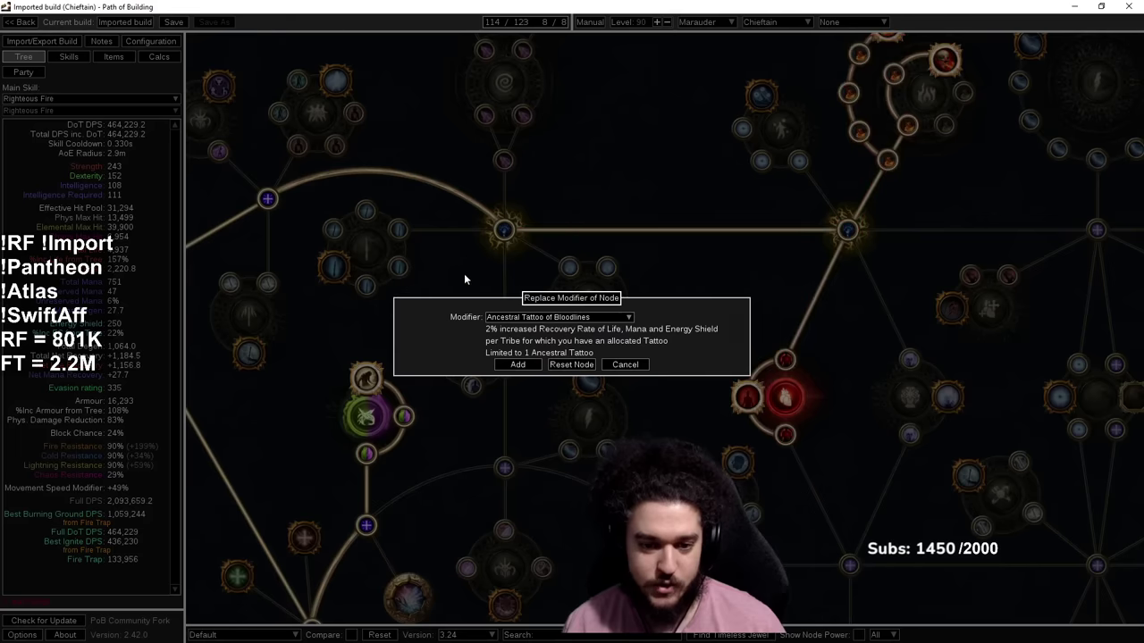
pyautogui.click(542, 319)
pyautogui.click(543, 319)
pyautogui.click(572, 364)
# Step: Examine the other allocated areas of the passive tree for further improvements
pyautogui.moveTo(631, 213); pyautogui.dragTo(549, 180)
pyautogui.scroll(-7, 507, 300)
pyautogui.moveTo(451, 483); pyautogui.dragTo(591, 164)
pyautogui.scroll(5, 505, 174)
pyautogui.moveTo(499, 111)
pyautogui.moveTo(570, 569); pyautogui.dragTo(588, 256)
pyautogui.moveTo(609, 427); pyautogui.dragTo(632, 184)
# Step: Allocate the jewel socket southeast of the northern fire cluster along with the two intelligence nodes leading to it
pyautogui.scroll(-4, 530, 350)
pyautogui.moveTo(797, 143); pyautogui.dragTo(638, 388)
pyautogui.moveTo(786, 172); pyautogui.dragTo(594, 453)
pyautogui.scroll(3, 761, 142)
pyautogui.moveTo(711, 136); pyautogui.dragTo(501, 224)
pyautogui.click(668, 353)
pyautogui.scroll(3, 672, 290)
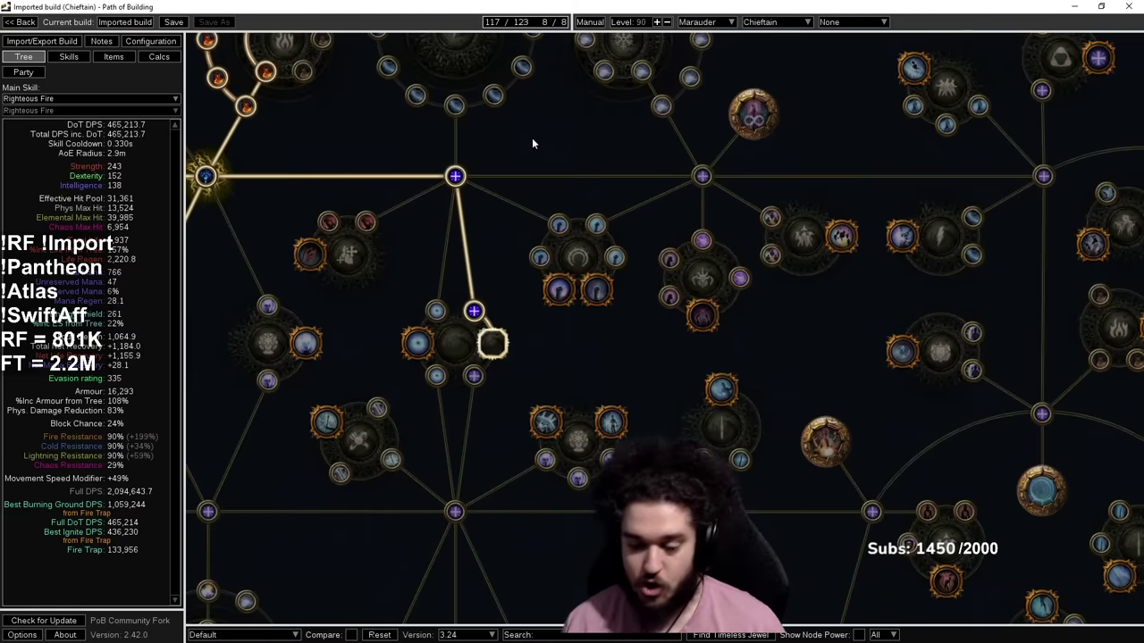
# Step: Deallocate the intelligence node east of the northern fire cluster together with the jewel socket branch that depends on it
pyautogui.moveTo(494, 341); pyautogui.dragTo(793, 329)
pyautogui.scroll(-4, 583, 322)
pyautogui.moveTo(583, 322); pyautogui.dragTo(797, 243)
pyautogui.moveTo(725, 506); pyautogui.dragTo(741, 208)
pyautogui.moveTo(692, 321); pyautogui.dragTo(699, 173)
pyautogui.scroll(-3, 699, 173)
pyautogui.moveTo(727, 329); pyautogui.dragTo(615, 358)
pyautogui.moveTo(521, 24)
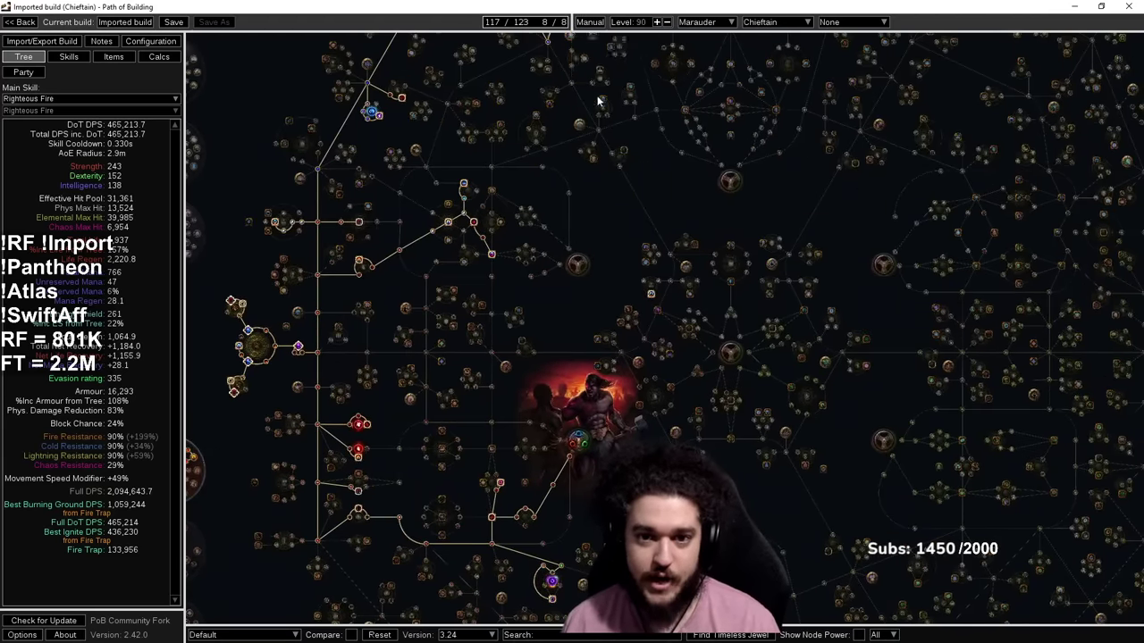
pyautogui.moveTo(620, 117); pyautogui.dragTo(625, 429)
pyautogui.scroll(5, 718, 245)
pyautogui.click(733, 284)
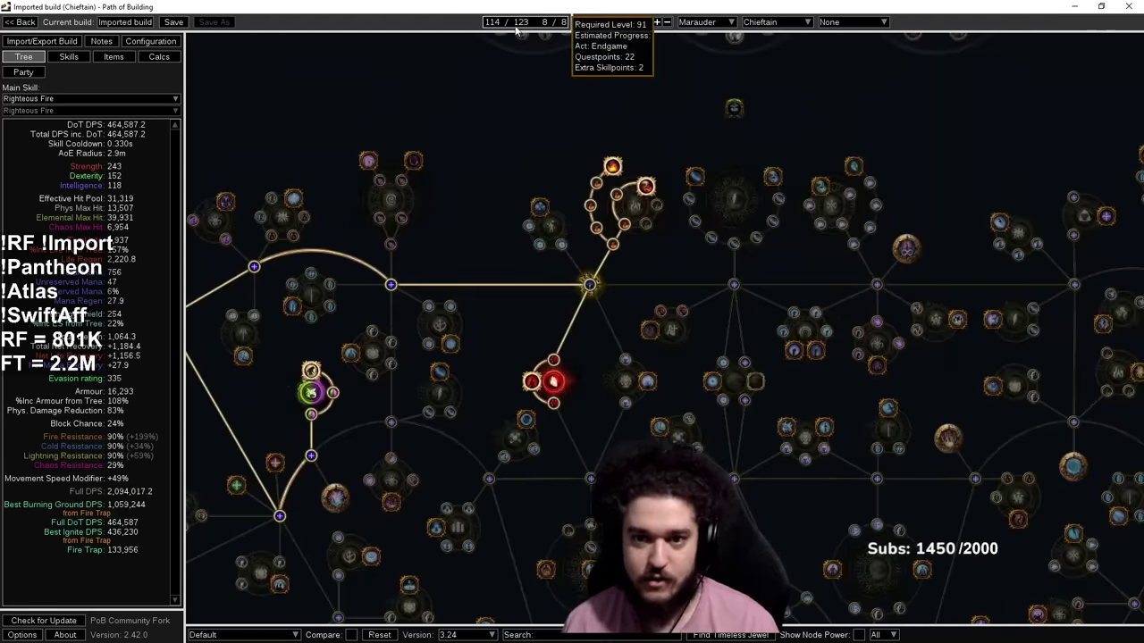
# Step: Remove the southern small node of the life cluster below the northern fire cluster and check the point total
pyautogui.scroll(-2, 518, 318)
pyautogui.moveTo(518, 318); pyautogui.dragTo(563, 173)
pyautogui.scroll(3, 581, 231)
pyautogui.click(607, 237)
pyautogui.moveTo(606, 109); pyautogui.dragTo(617, 82)
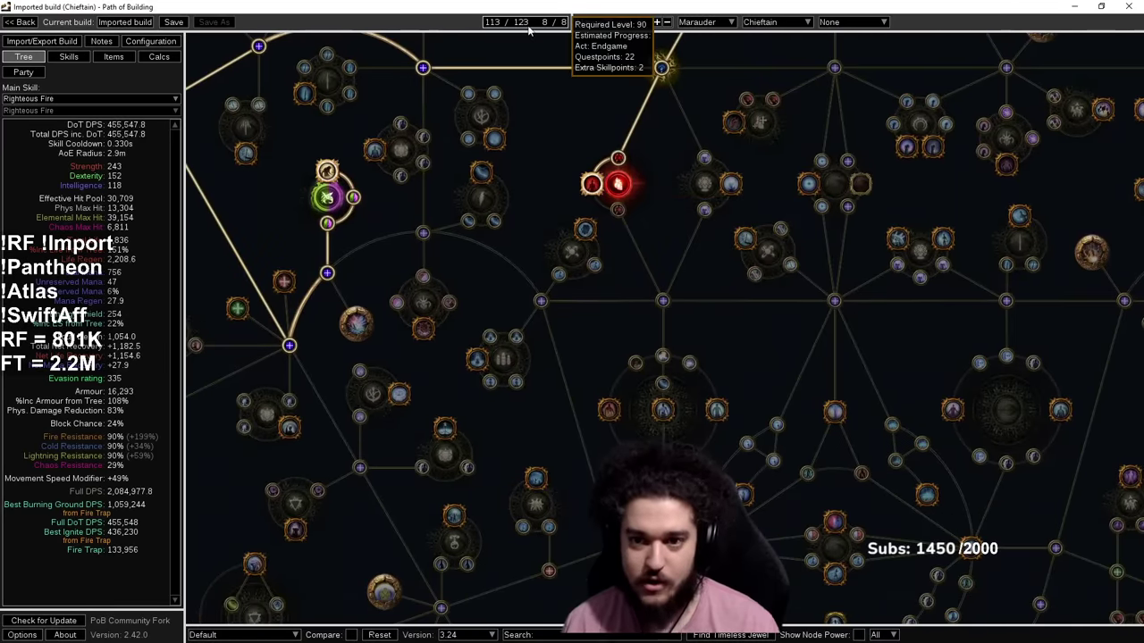
# Step: Examine the allocated western and southern parts of the passive tree for places to spend the freed points
pyautogui.scroll(-2, 572, 268)
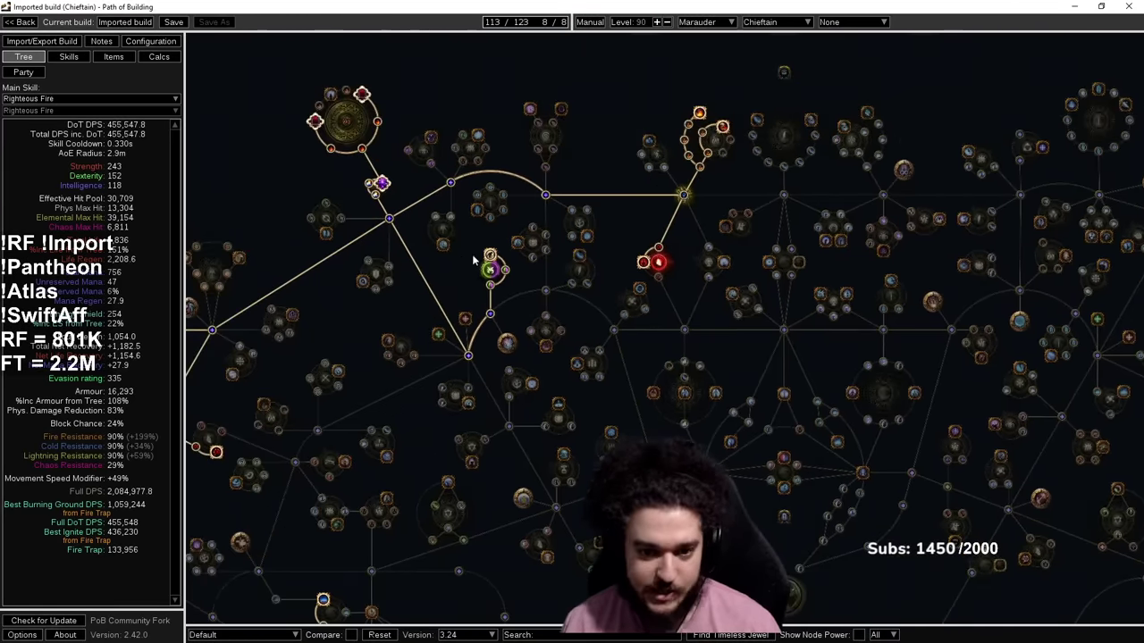
pyautogui.moveTo(431, 374); pyautogui.dragTo(653, 210)
pyautogui.scroll(-2, 653, 210)
pyautogui.moveTo(714, 407); pyautogui.dragTo(630, 106)
pyautogui.moveTo(600, 250); pyautogui.dragTo(701, 428)
pyautogui.moveTo(490, 167)
pyautogui.moveTo(585, 416); pyautogui.dragTo(408, 255)
pyautogui.moveTo(567, 219); pyautogui.dragTo(626, 243)
pyautogui.scroll(-1, 628, 154)
pyautogui.moveTo(693, 322); pyautogui.dragTo(693, 392)
pyautogui.moveTo(434, 299); pyautogui.dragTo(475, 90)
# Step: Allocate the Armour Mastery in the southwest with the option "You take 30% reduced Extra Damage from Critical Strikes"
pyautogui.moveTo(457, 322)
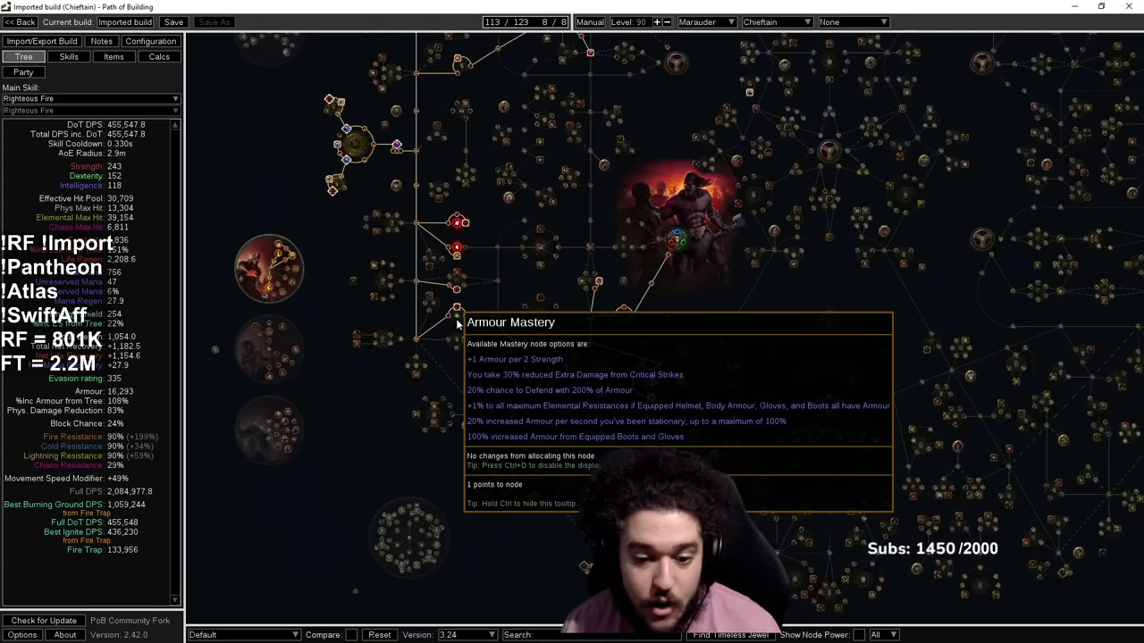
pyautogui.scroll(4, 471, 329)
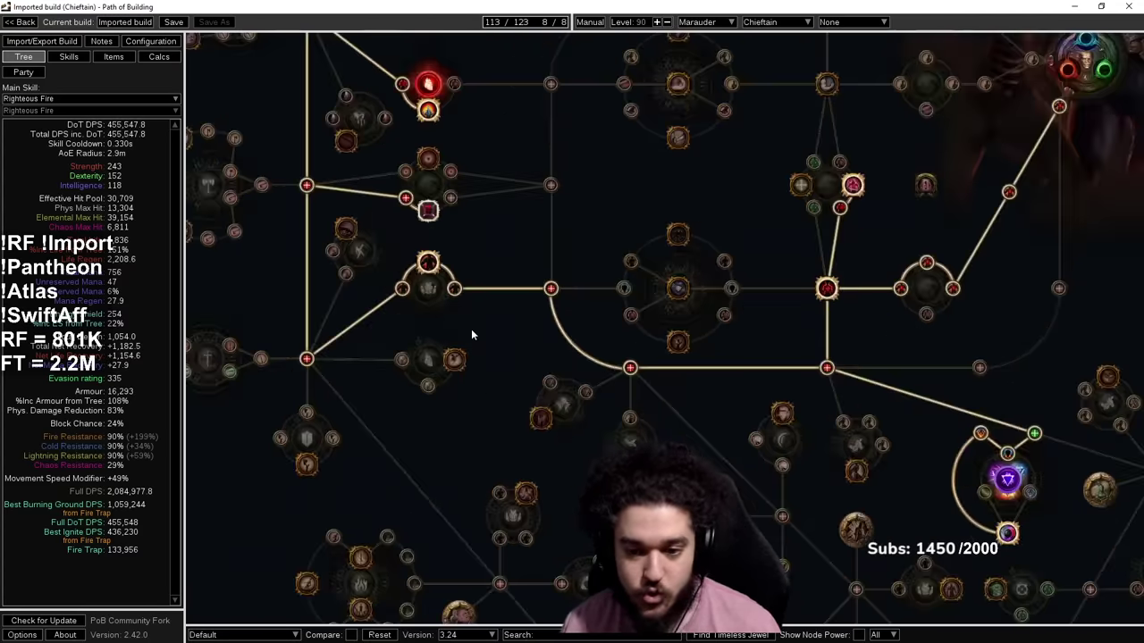
pyautogui.click(471, 329)
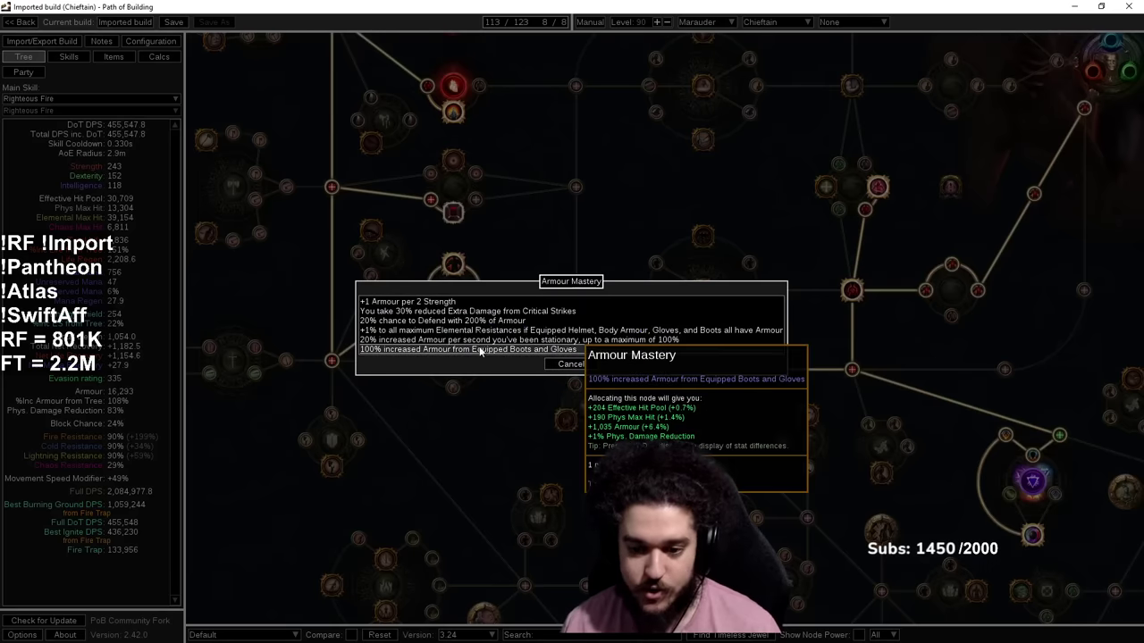
pyautogui.click(451, 306)
# Step: Try allocating Sanctum of Thought and the two small nodes leading to it from the western strength path
pyautogui.scroll(-5, 527, 315)
pyautogui.moveTo(578, 312); pyautogui.dragTo(581, 563)
pyautogui.moveTo(586, 107); pyautogui.dragTo(597, 313)
pyautogui.scroll(5, 510, 331)
pyautogui.scroll(2, 484, 437)
pyautogui.moveTo(518, 470); pyautogui.dragTo(555, 235)
pyautogui.moveTo(603, 560); pyautogui.dragTo(640, 58)
pyautogui.click(572, 247)
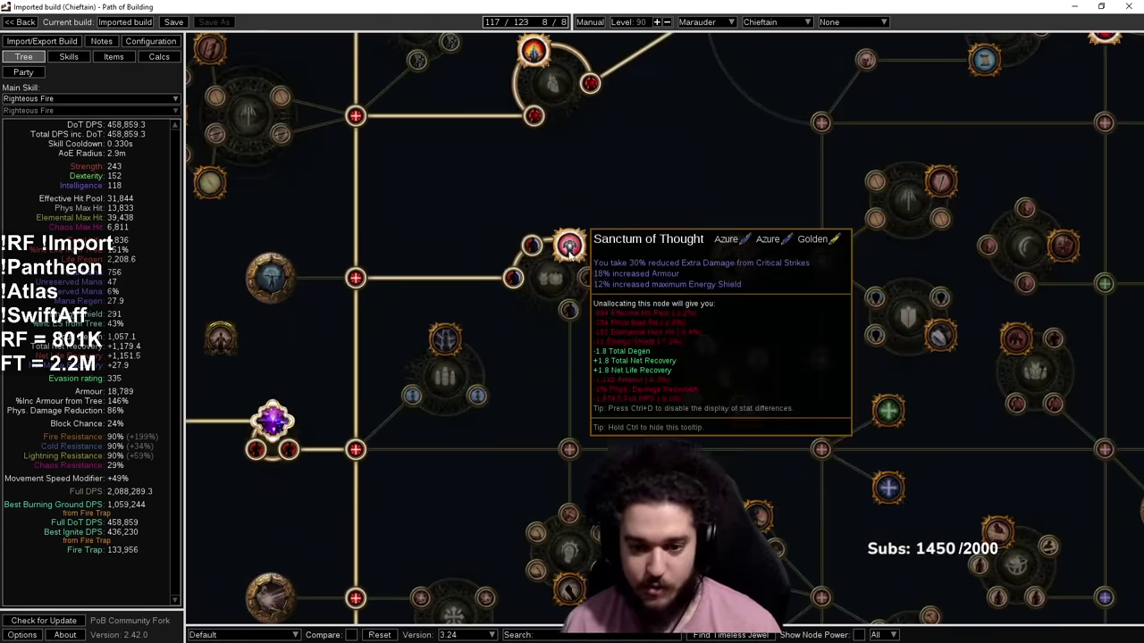
# Step: Check the Armour and Energy Shield Mastery options without choosing one, and deallocate Sanctum of Thought with its two connecting nodes
pyautogui.click(550, 278)
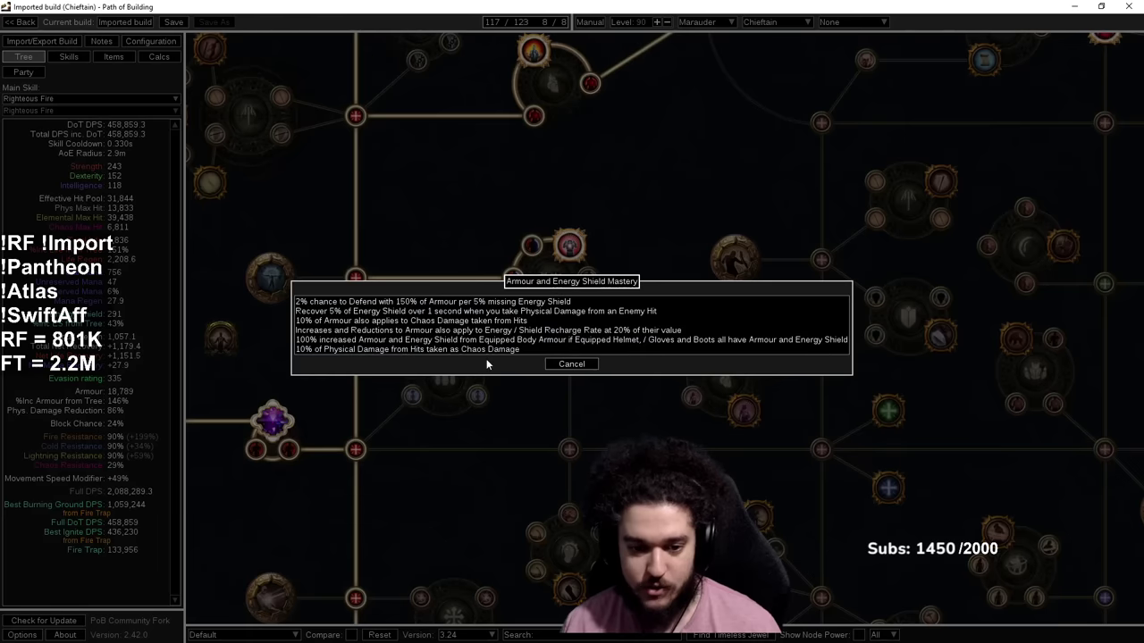
pyautogui.click(548, 366)
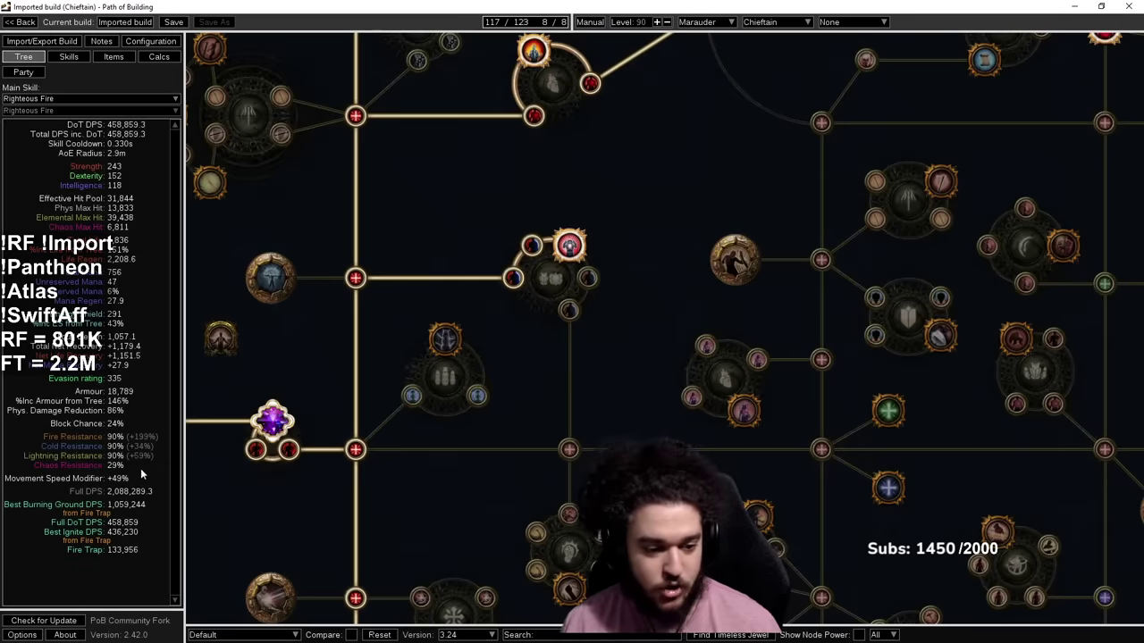
pyautogui.click(513, 277)
# Step: Deallocate the Fire Damage node and the notable behind it on the west side of the western large cluster jewel
pyautogui.moveTo(546, 364); pyautogui.dragTo(650, 311)
pyautogui.scroll(-3, 673, 313)
pyautogui.scroll(-2, 453, 340)
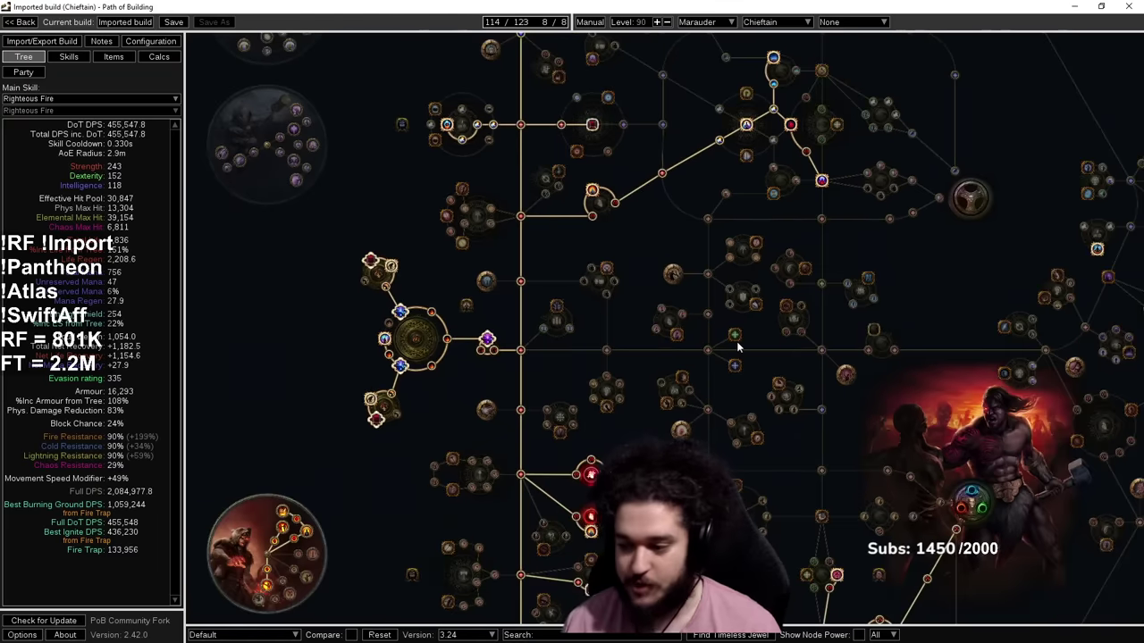
pyautogui.scroll(-1, 740, 347)
pyautogui.moveTo(502, 419); pyautogui.dragTo(506, 127)
pyautogui.moveTo(694, 250); pyautogui.dragTo(721, 457)
pyautogui.moveTo(462, 289); pyautogui.dragTo(605, 350)
pyautogui.scroll(6, 610, 351)
pyautogui.moveTo(645, 228); pyautogui.dragTo(528, 184)
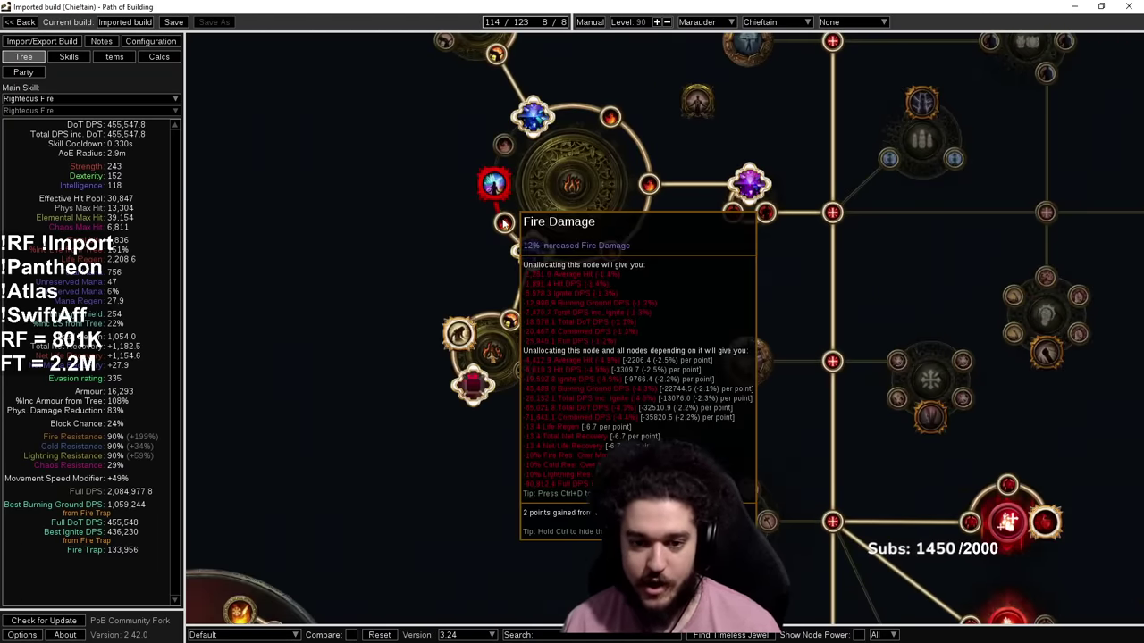
pyautogui.click(504, 224)
# Step: Reallocate the southern small node of the life cluster below the northern fire cluster
pyautogui.scroll(-3, 452, 346)
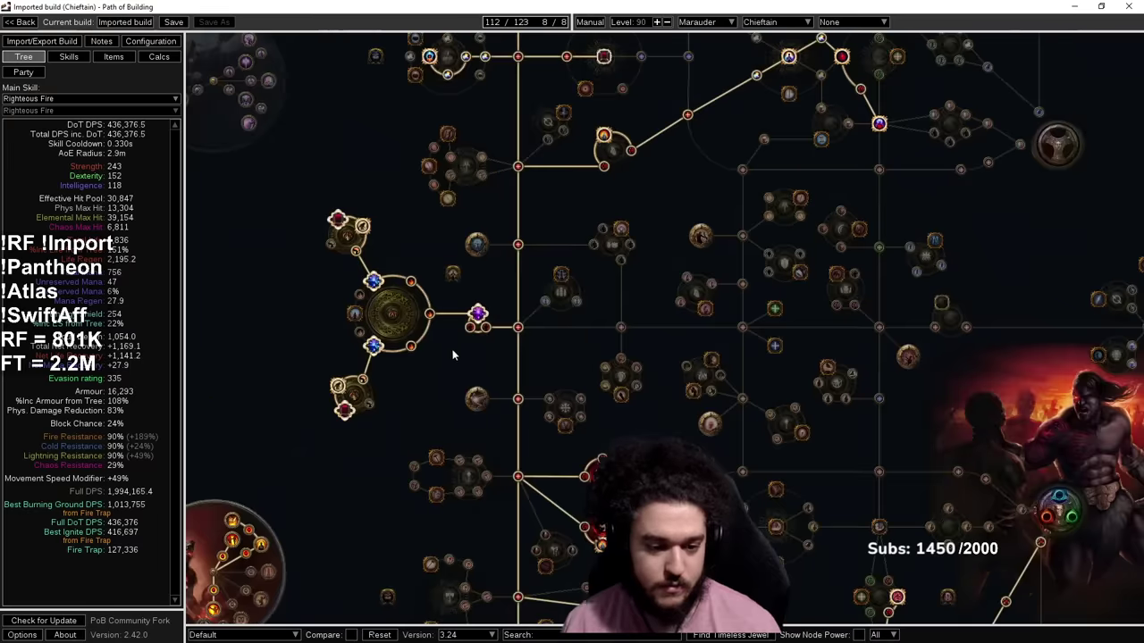
pyautogui.moveTo(452, 346); pyautogui.dragTo(414, 154)
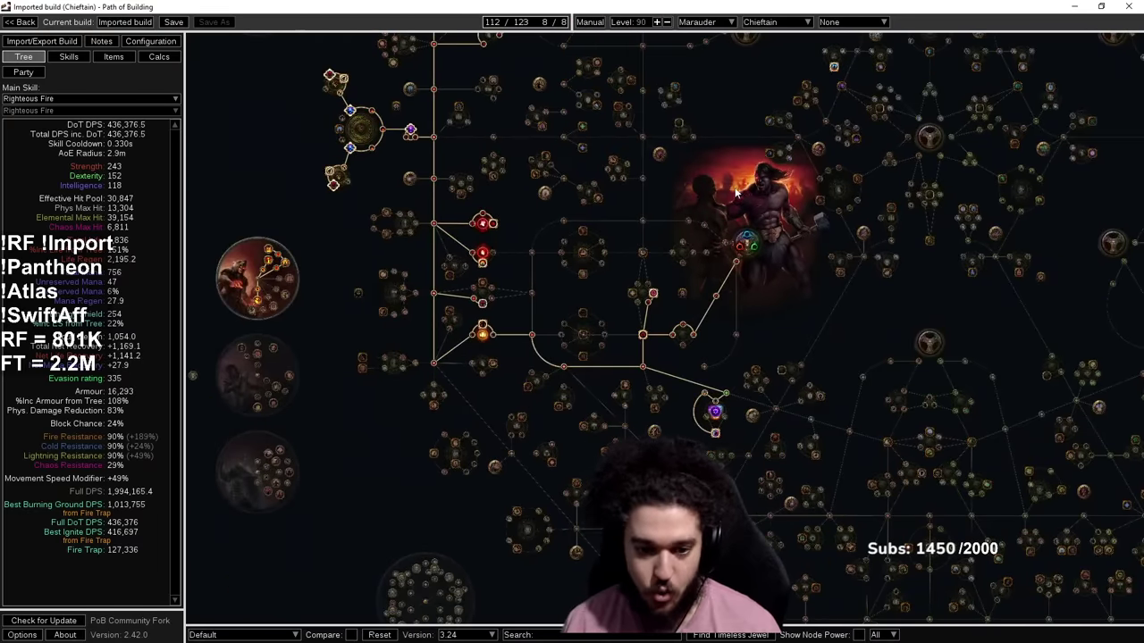
pyautogui.moveTo(785, 40); pyautogui.dragTo(507, 466)
pyautogui.scroll(3, 544, 133)
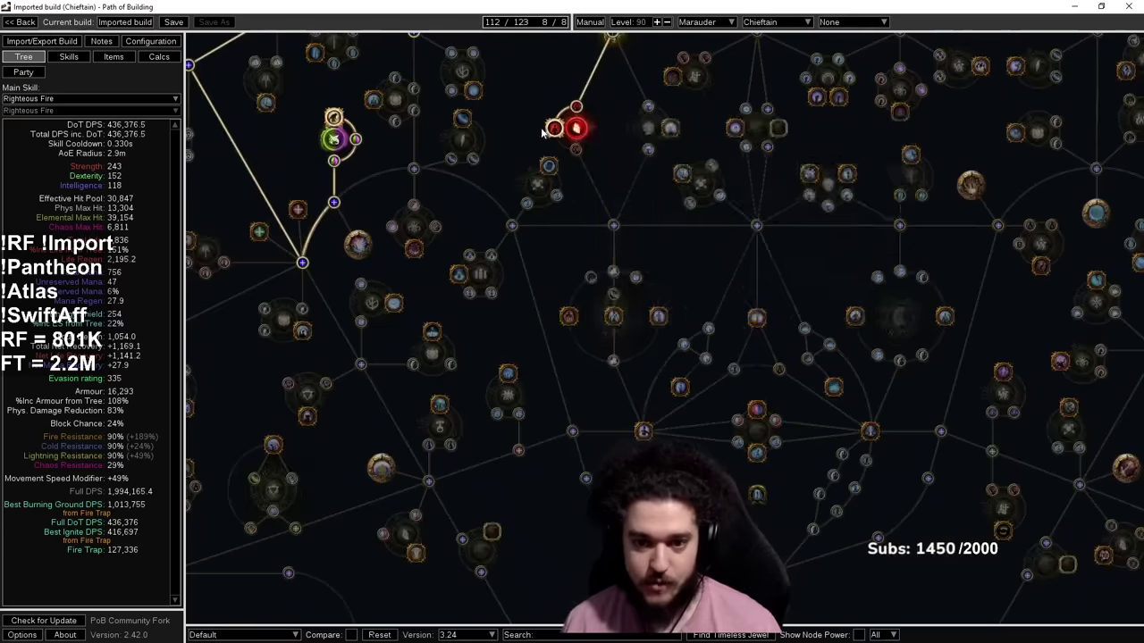
pyautogui.click(579, 156)
pyautogui.moveTo(439, 427); pyautogui.dragTo(667, 242)
pyautogui.scroll(-3, 668, 242)
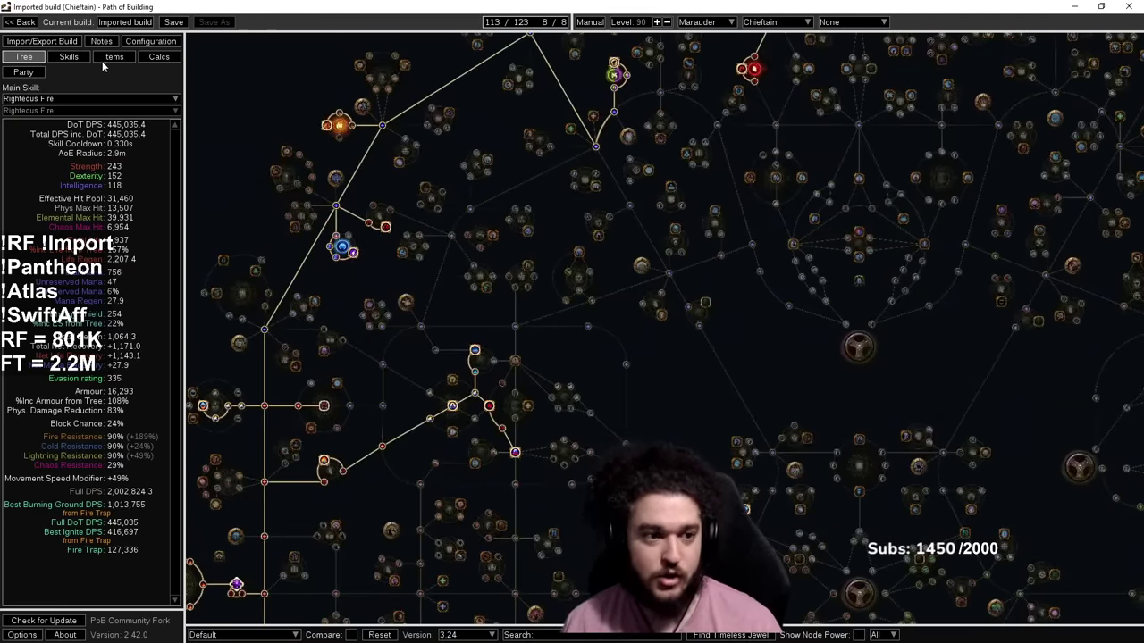
# Step: Replace the anoint on the Foe Medallion Citrine Amulet with Arsonist and save the item
pyautogui.click(113, 57)
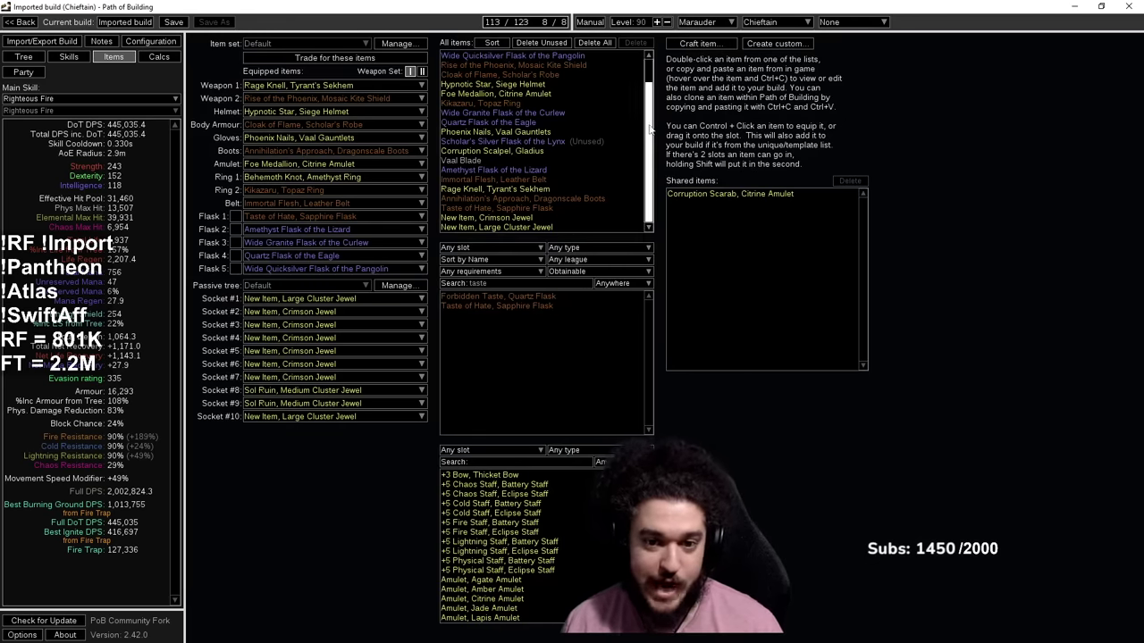
pyautogui.moveTo(561, 154)
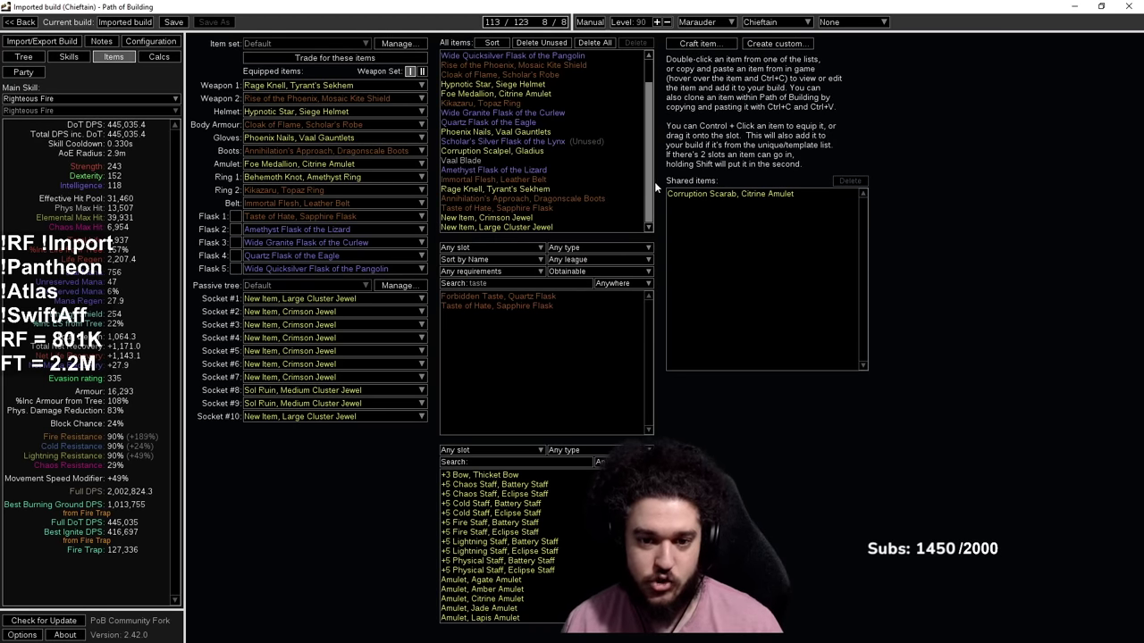
pyautogui.scroll(2, 554, 143)
pyautogui.doubleClick(496, 122)
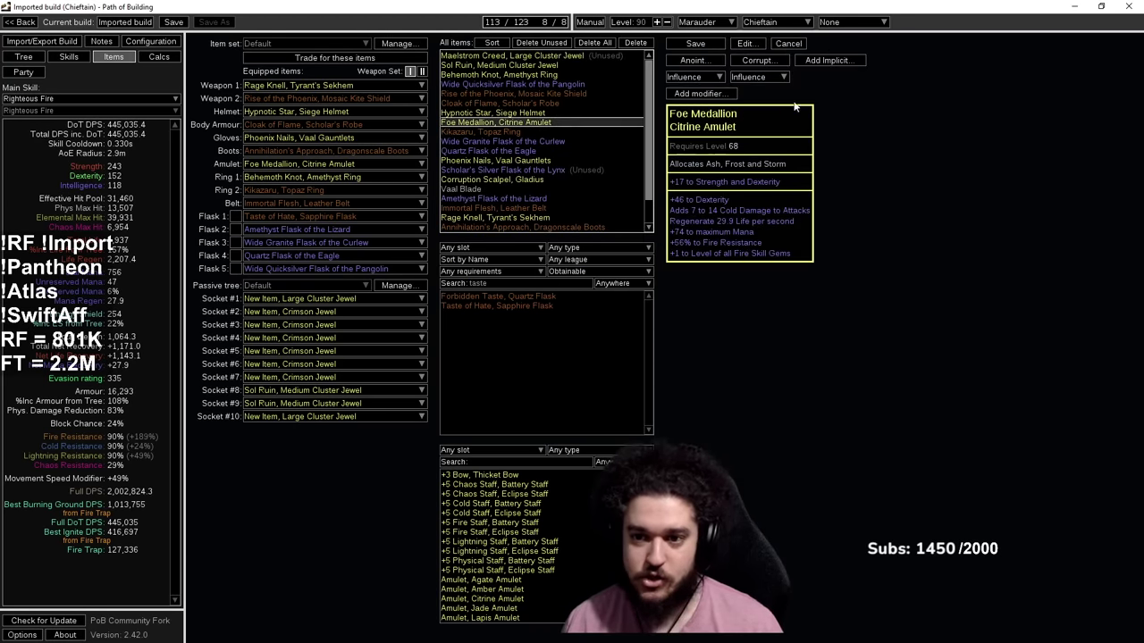
pyautogui.click(692, 60)
pyautogui.click(544, 215)
pyautogui.click(541, 211)
pyautogui.click(527, 225)
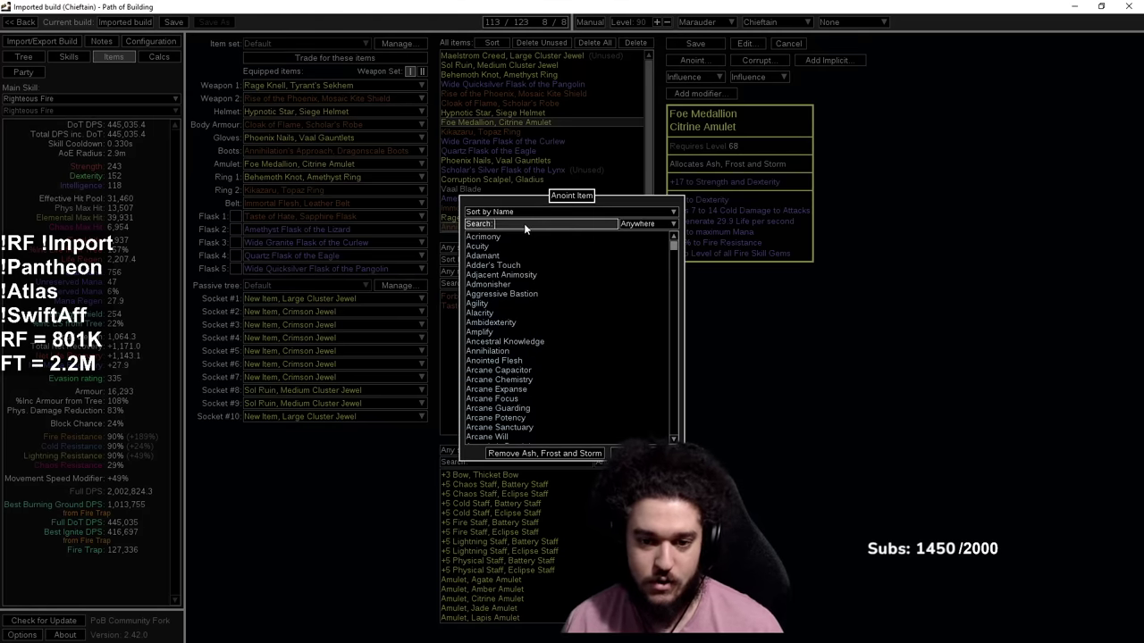
pyautogui.write('ars')
pyautogui.click(480, 237)
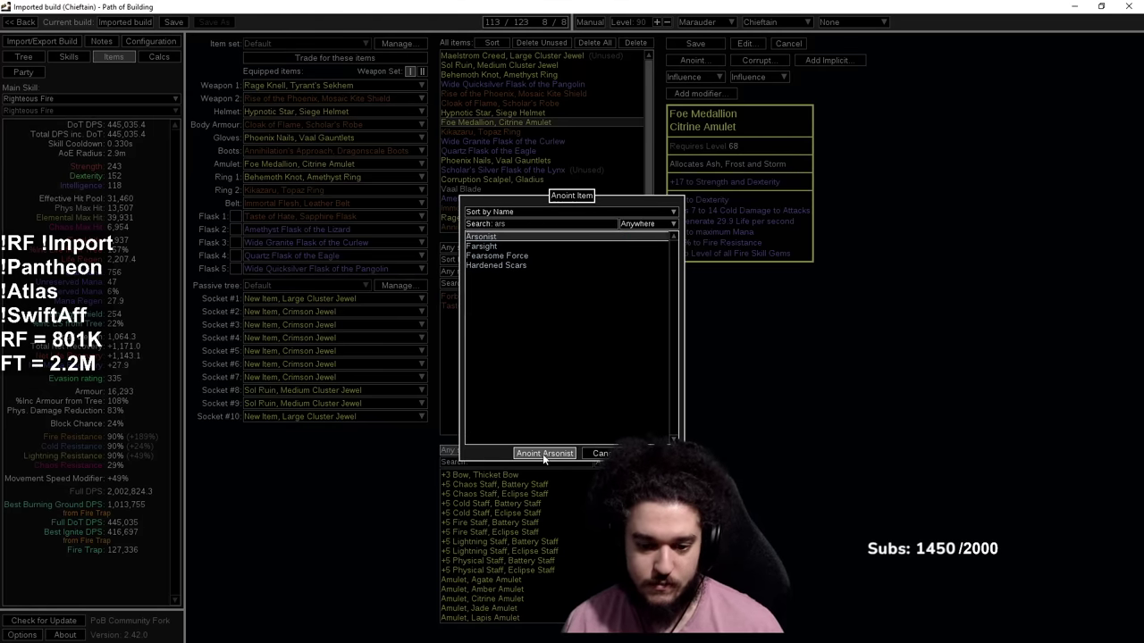
pyautogui.click(542, 454)
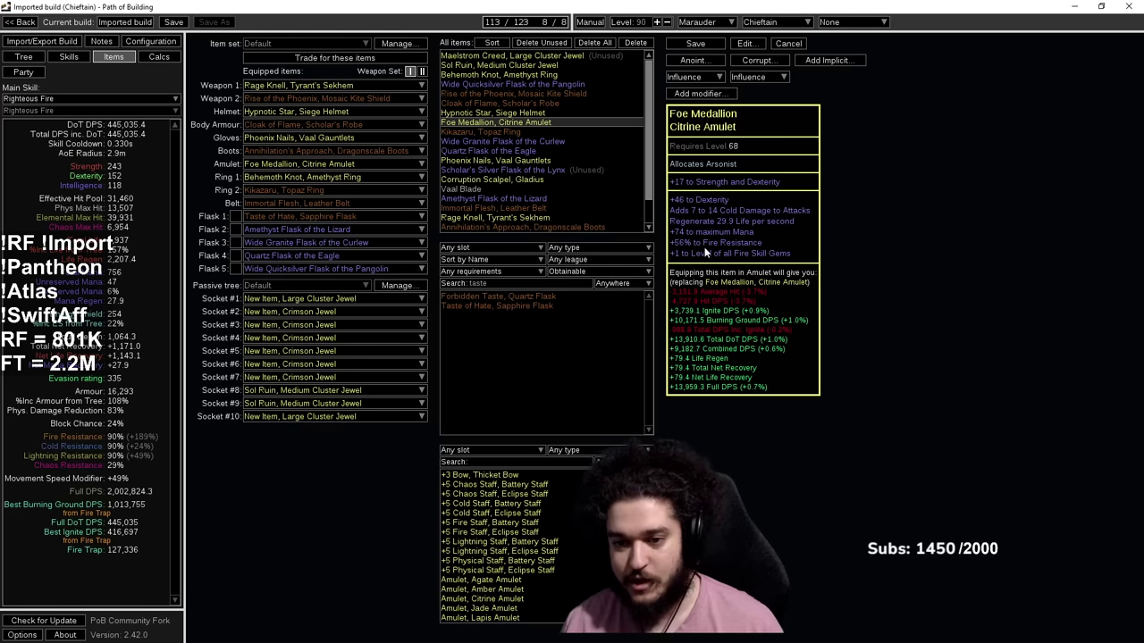
pyautogui.click(693, 43)
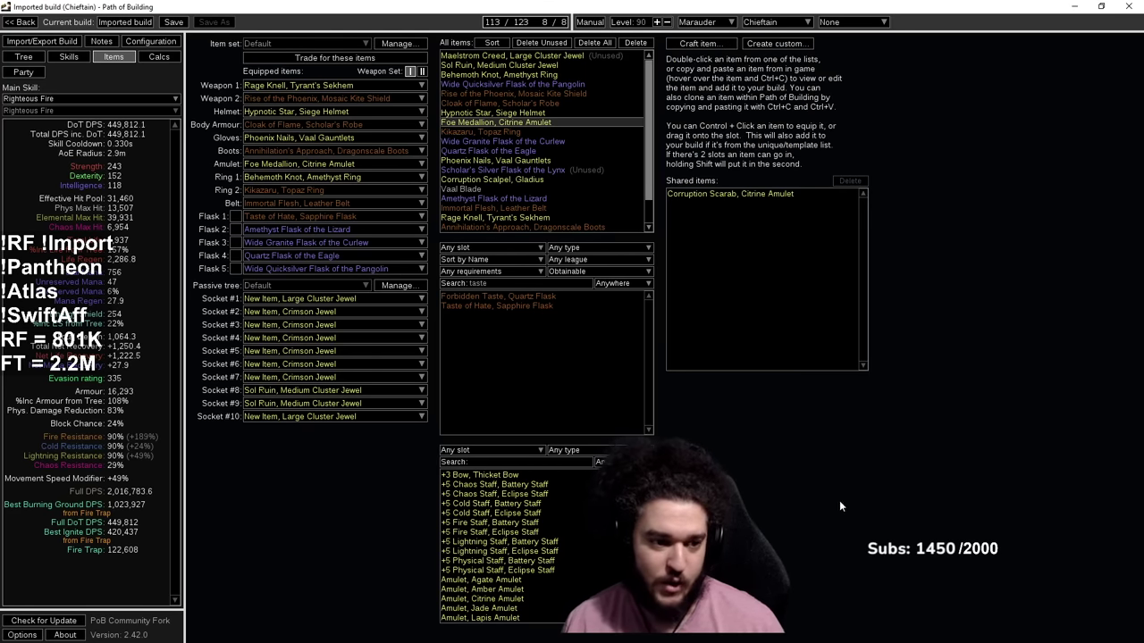
# Step: Review the gems in the socket groups from Punishment to Approaching Flames, and inspect the equipped weapon and shield
pyautogui.click(23, 57)
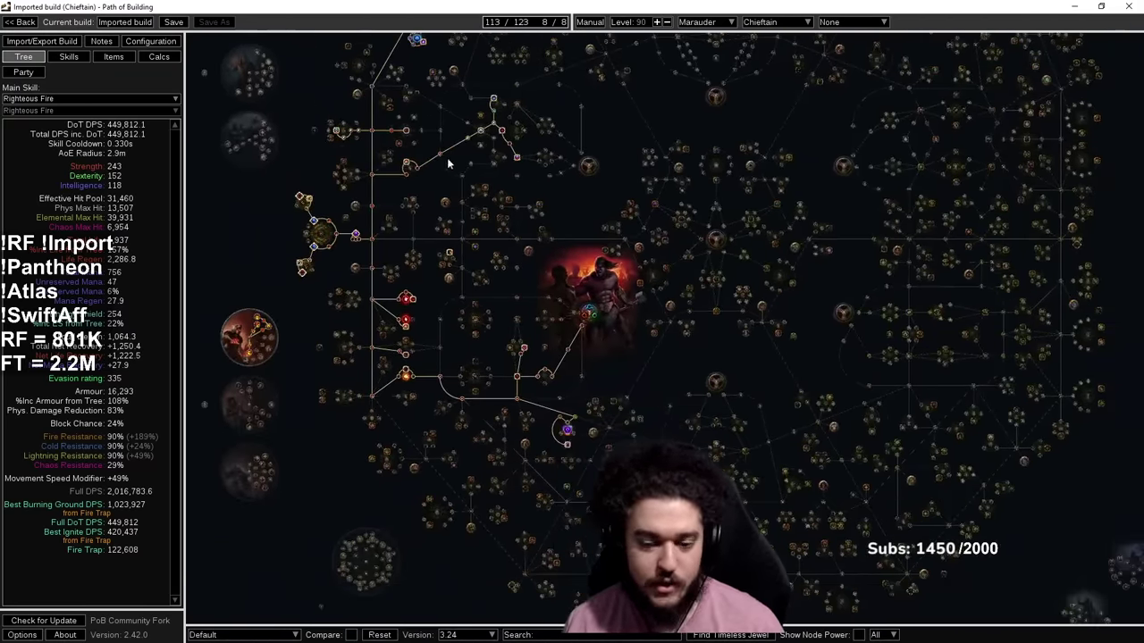
pyautogui.click(130, 59)
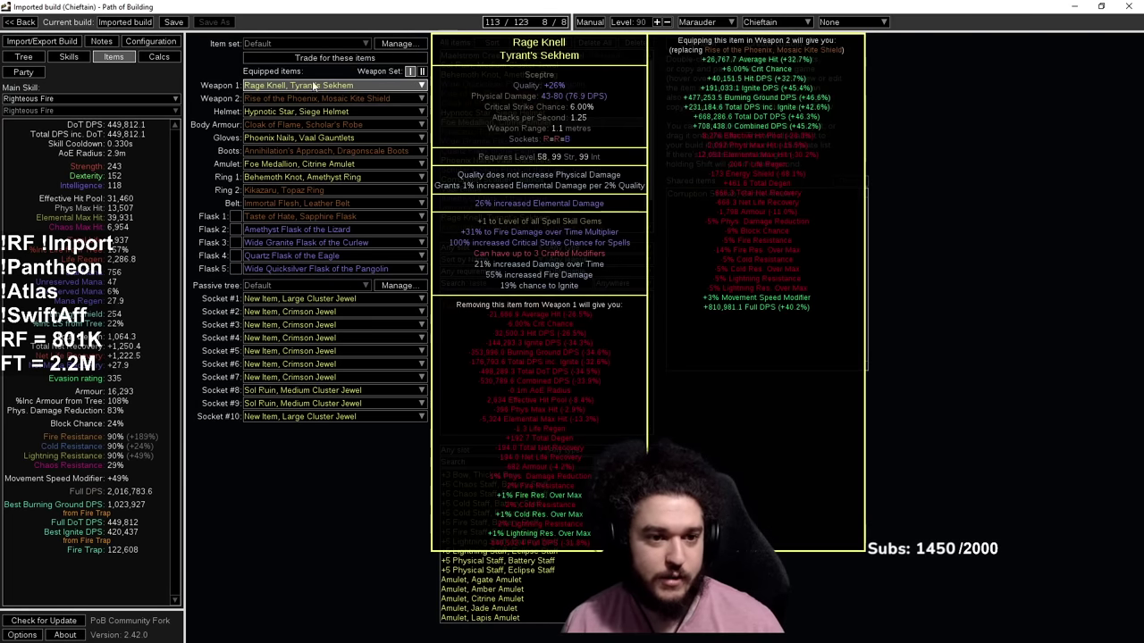
pyautogui.click(85, 58)
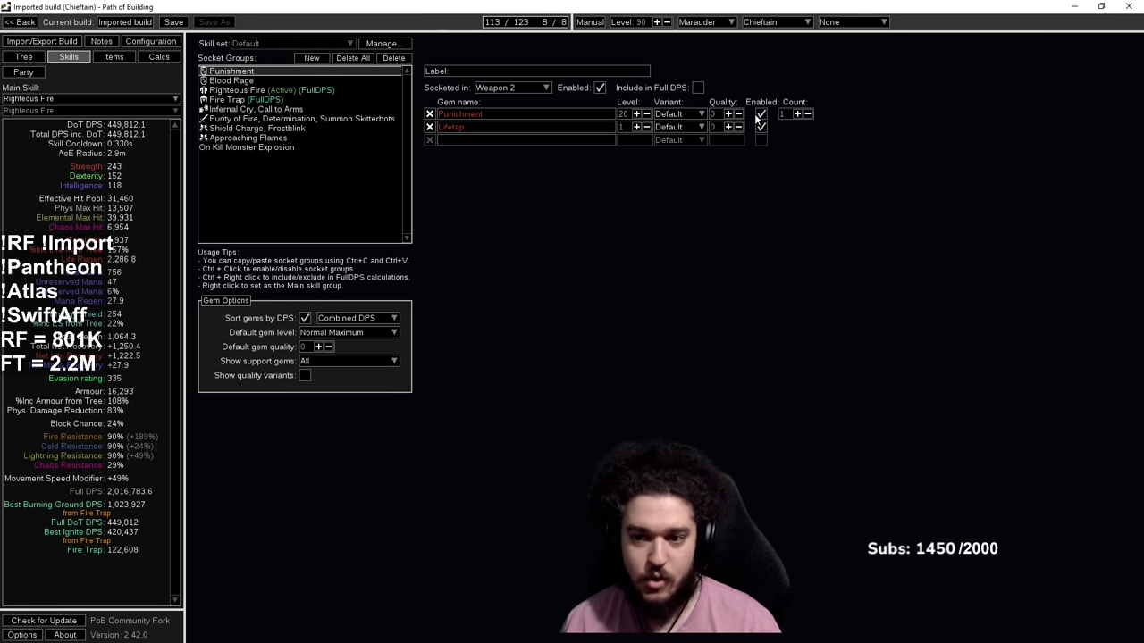
pyautogui.press('Down')
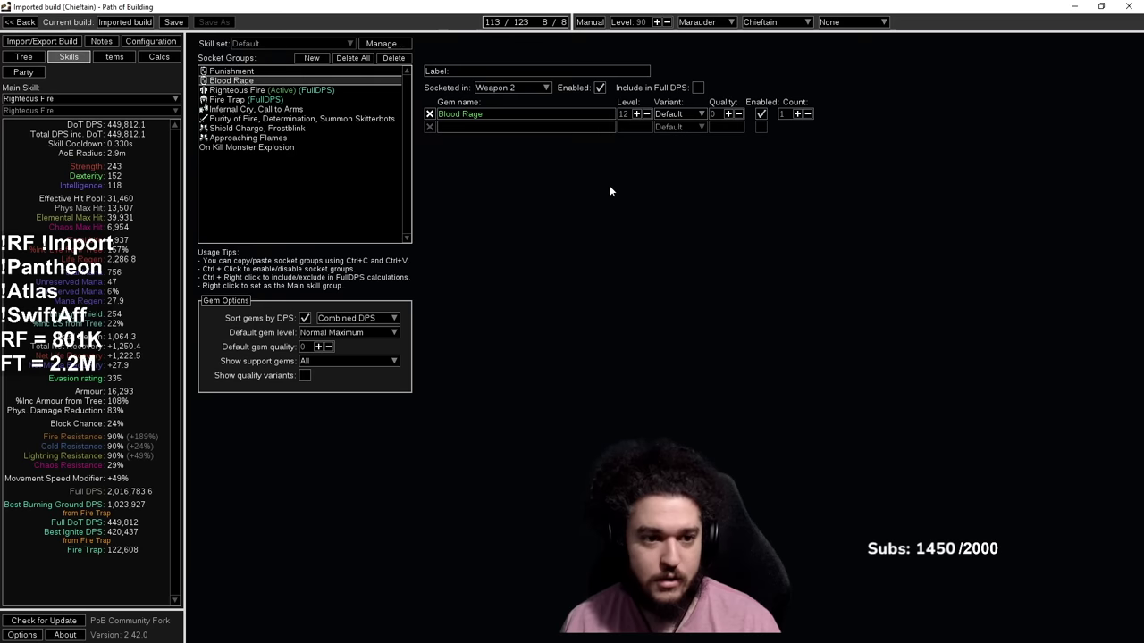
pyautogui.press('Down')
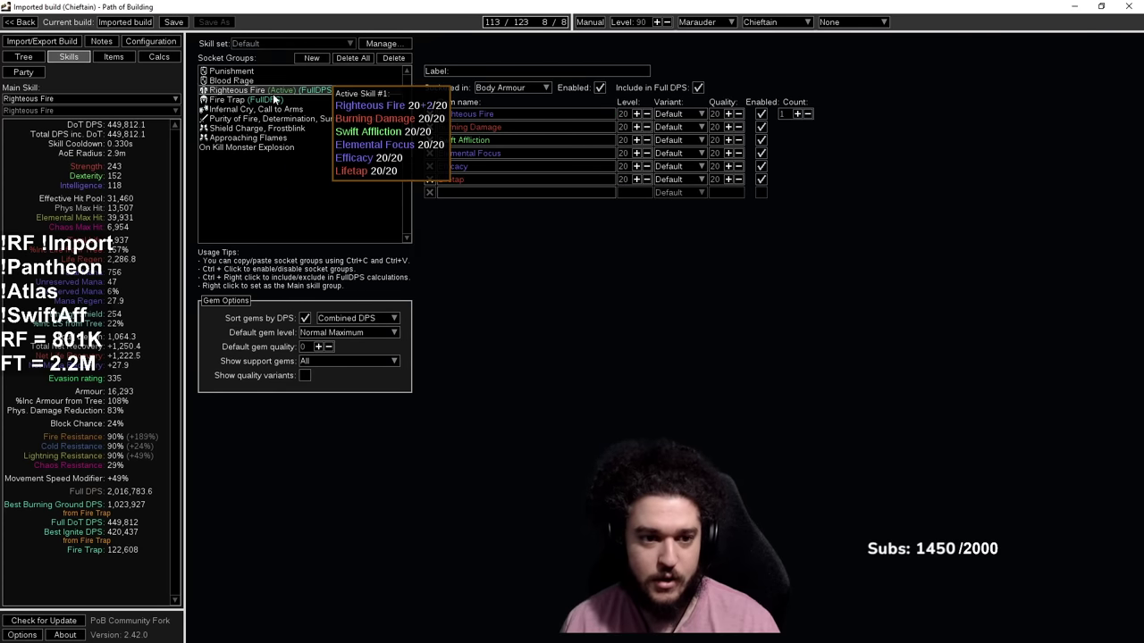
pyautogui.click(234, 99)
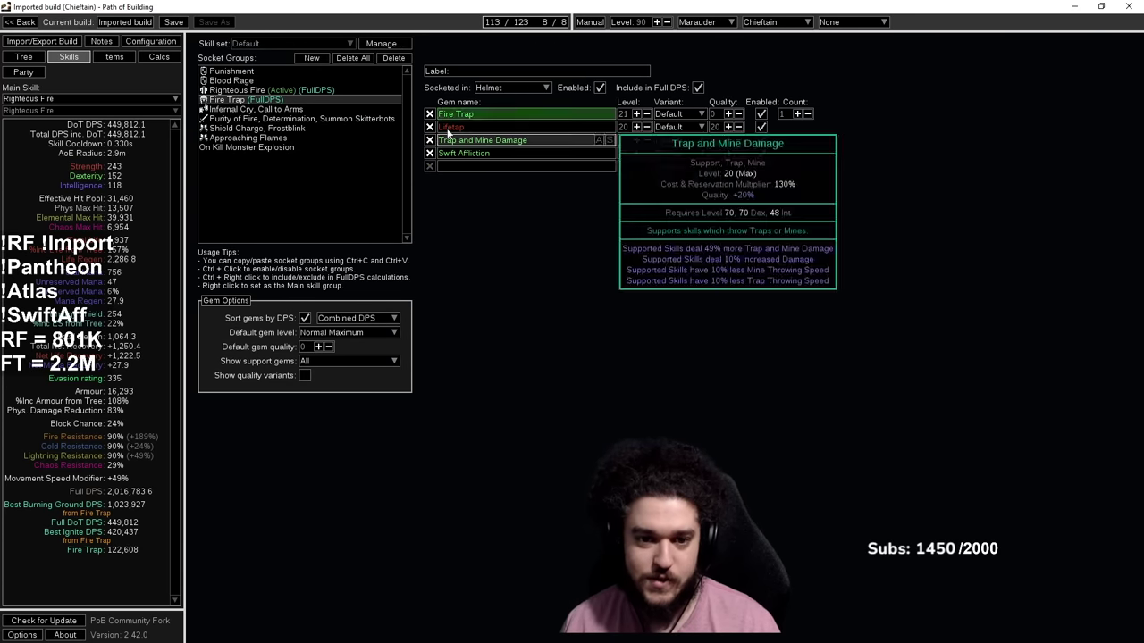
pyautogui.click(268, 109)
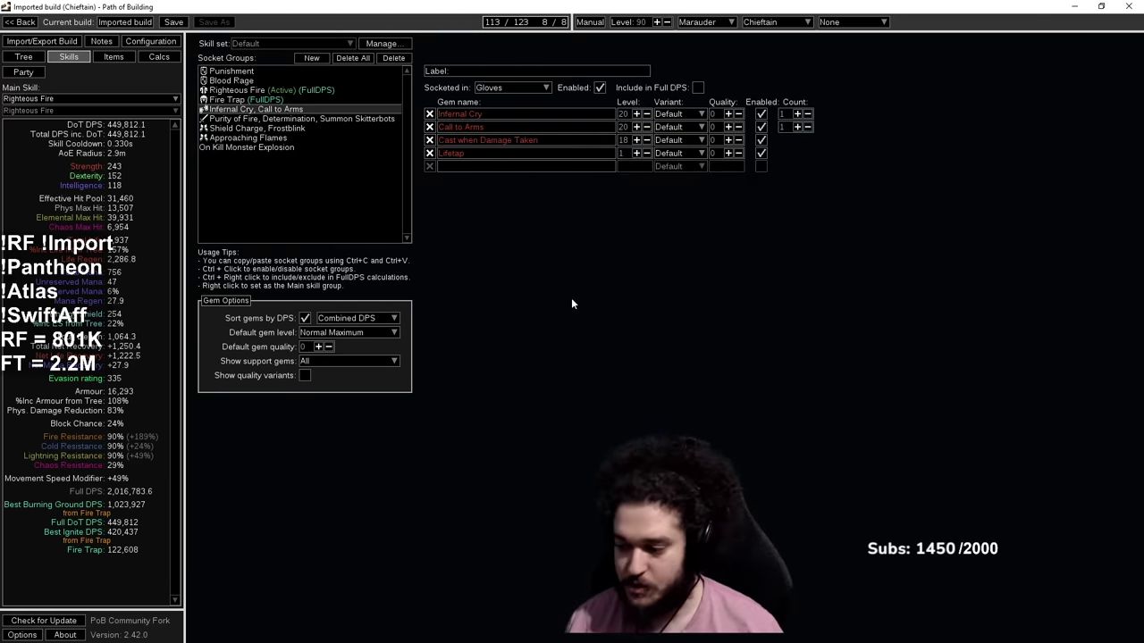
pyautogui.click(232, 118)
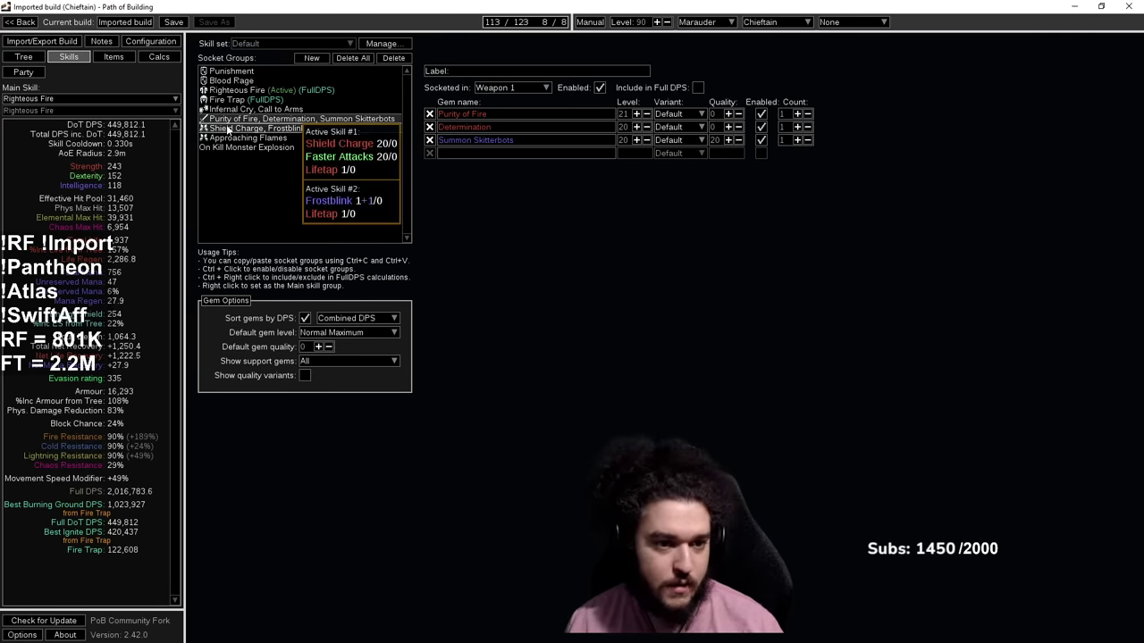
pyautogui.click(231, 128)
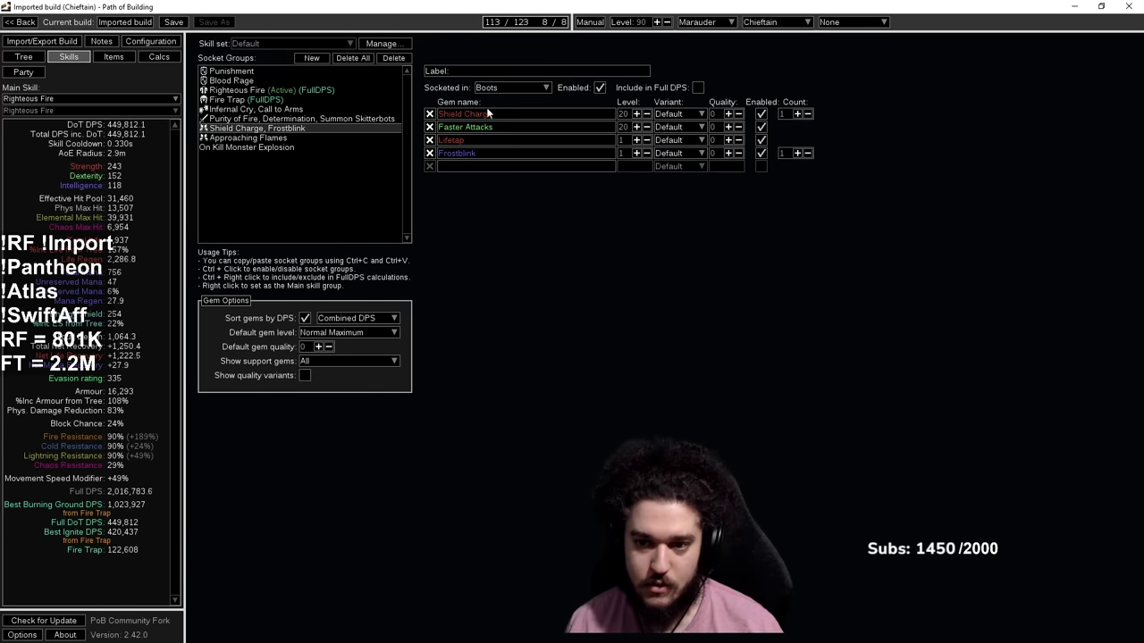
pyautogui.click(264, 139)
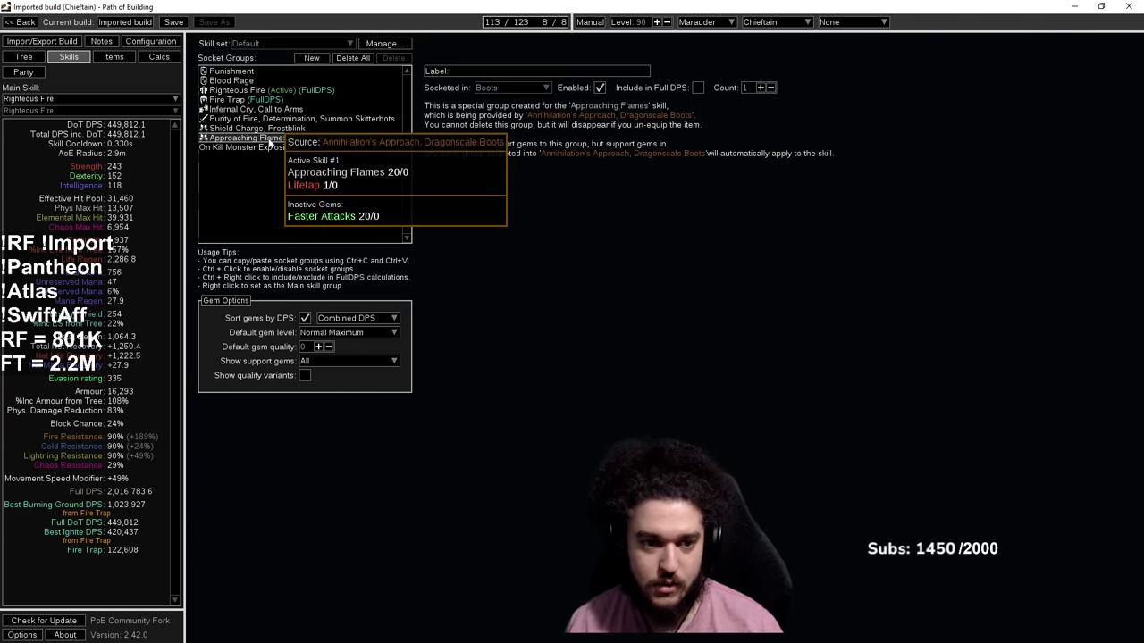
pyautogui.click(96, 57)
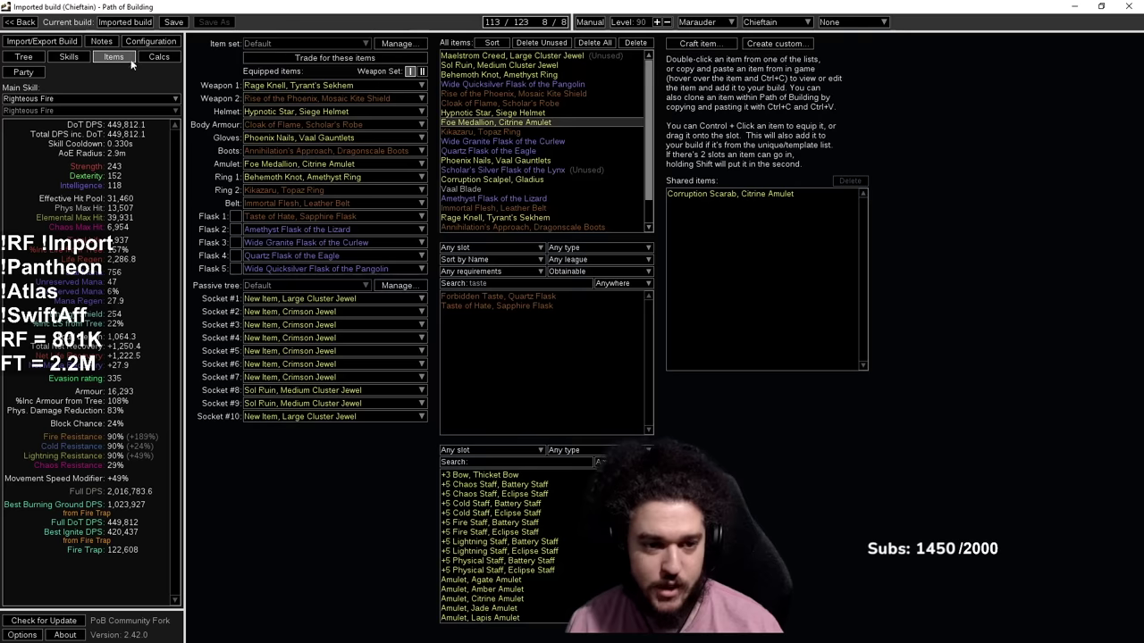
pyautogui.moveTo(337, 99)
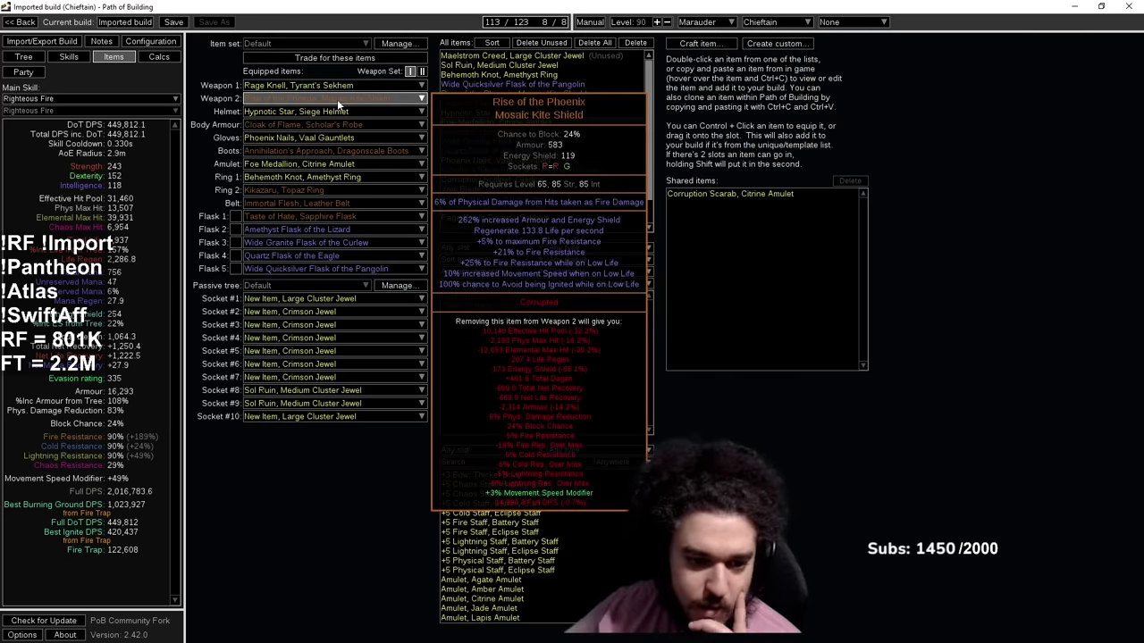
# Step: Review the build's configuration options, toggling the enemy Low Life condition on and back off
pyautogui.click(80, 59)
pyautogui.click(150, 41)
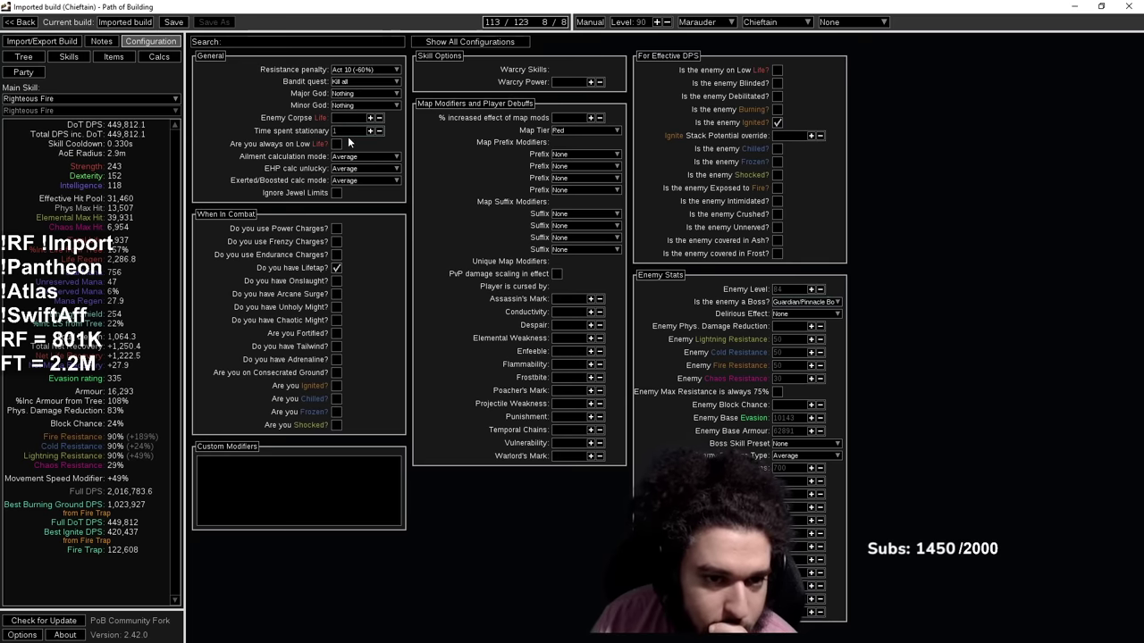
pyautogui.moveTo(338, 145)
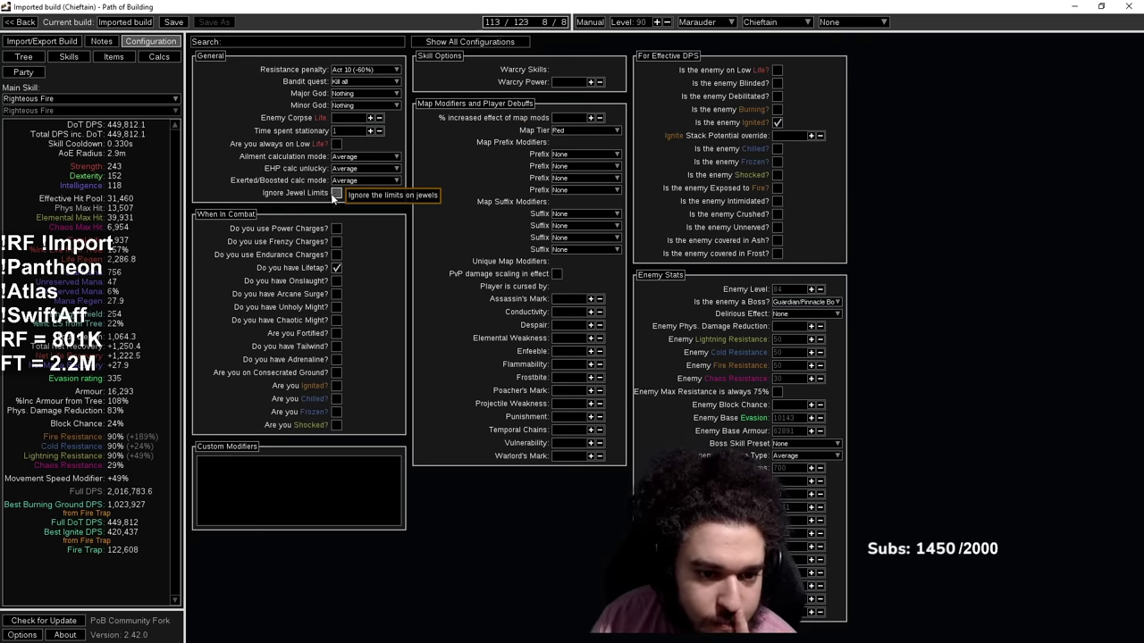
pyautogui.click(776, 69)
pyautogui.click(776, 70)
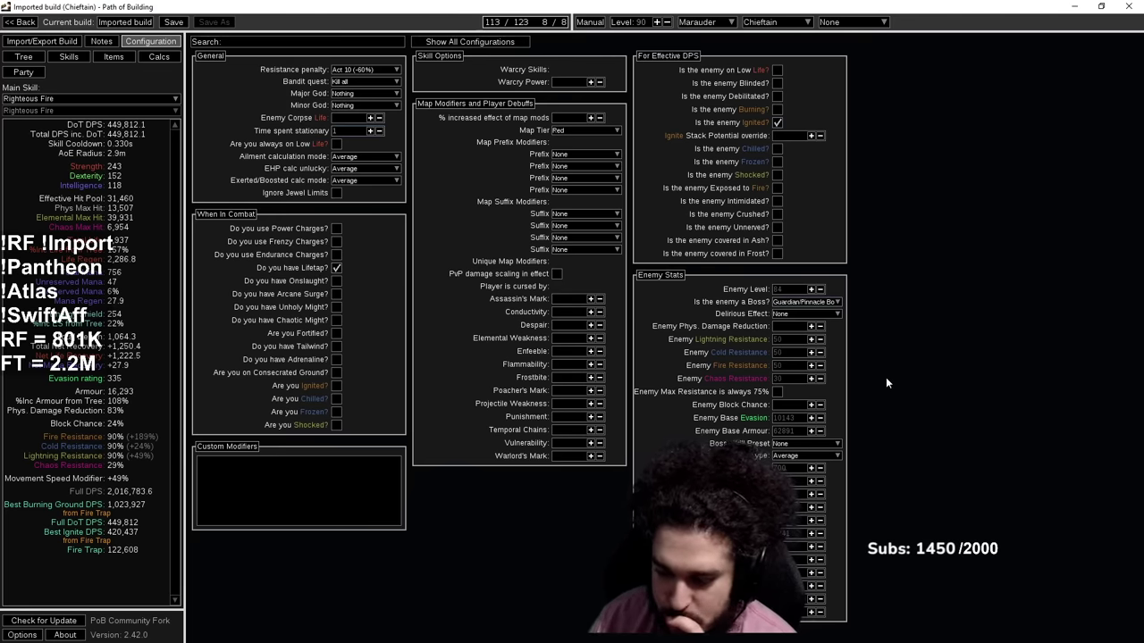
# Step: Inspect the equipped Rage Knell sceptre and activate the Taste of Hate flask in the first flask slot
pyautogui.click(114, 57)
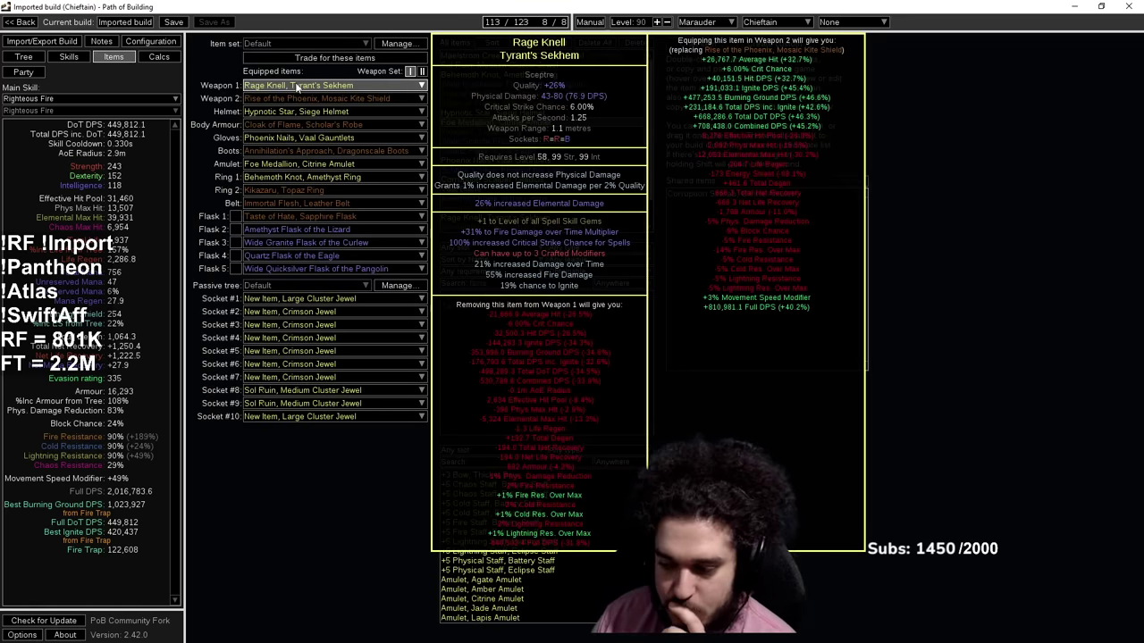
pyautogui.click(78, 58)
pyautogui.click(112, 58)
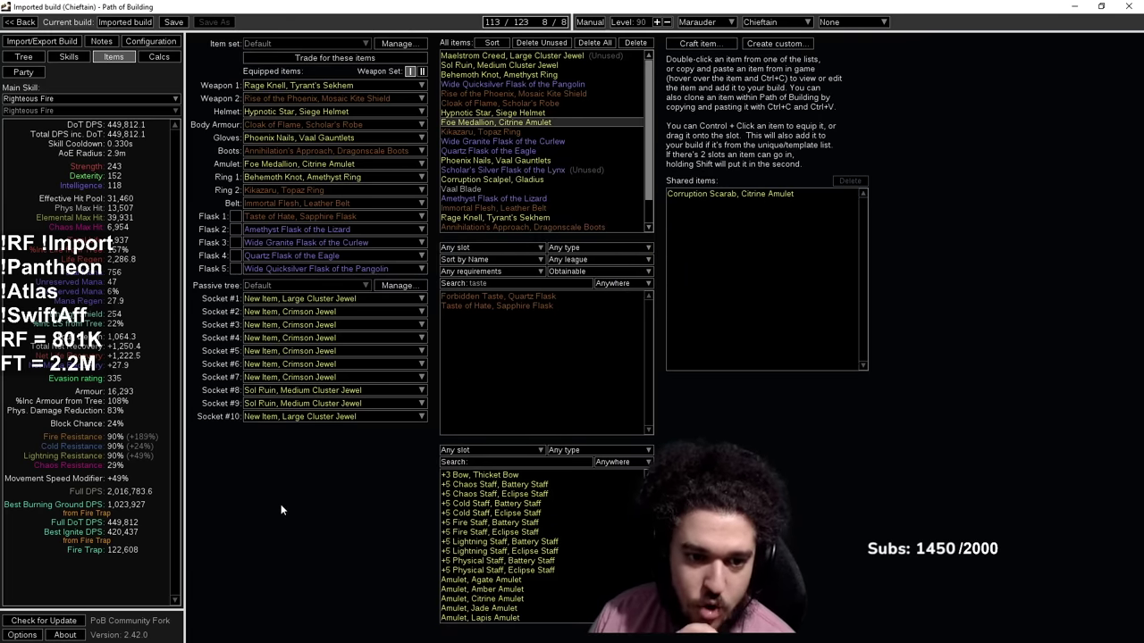
pyautogui.click(236, 217)
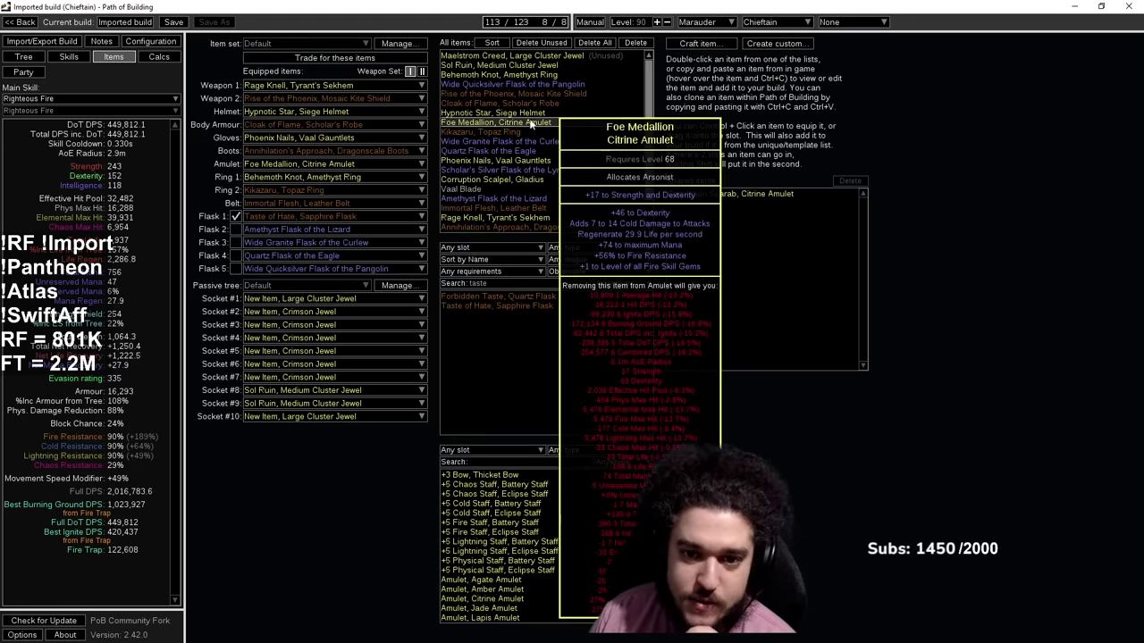
# Step: Examine the Hypnotic Star Siege Helmet's item text without editing it, and inspect the equipped Rise of the Phoenix shield
pyautogui.doubleClick(497, 112)
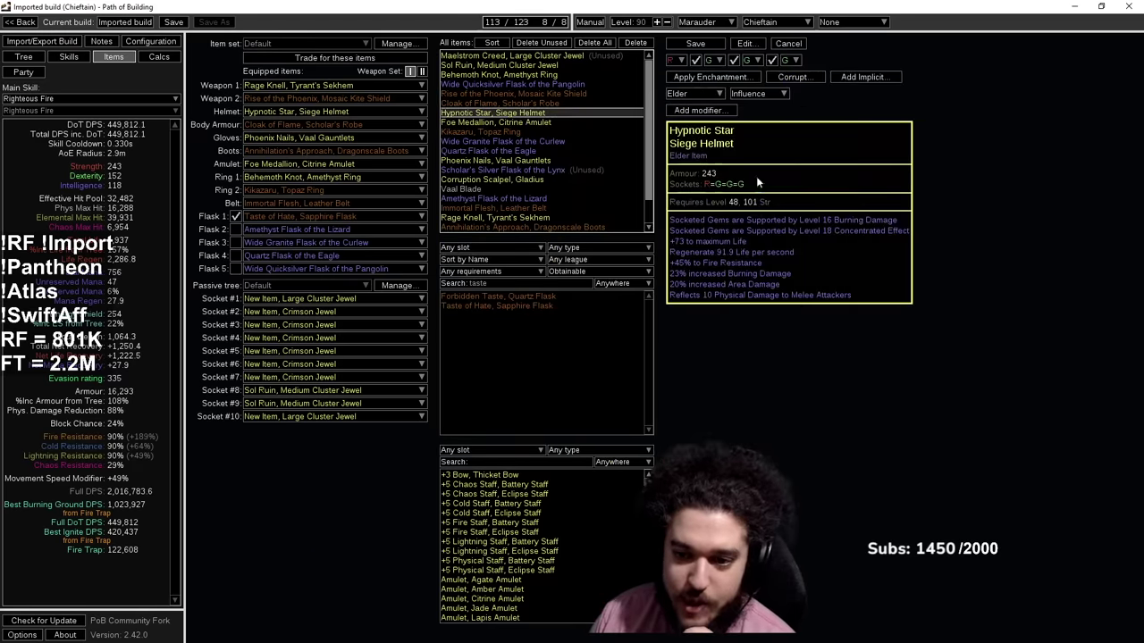
pyautogui.click(744, 43)
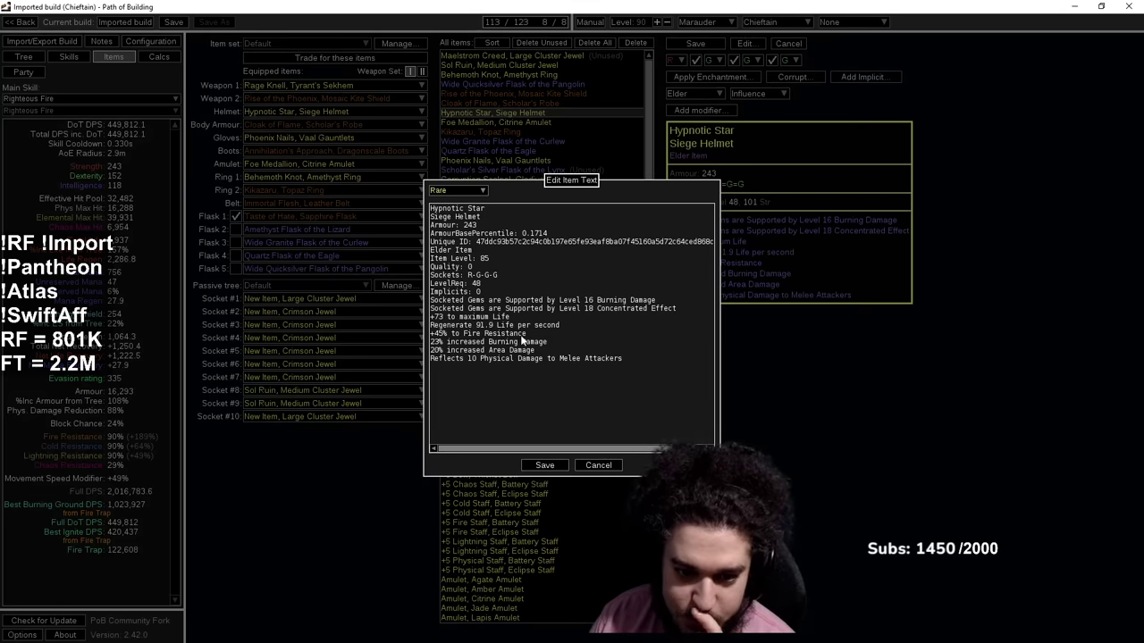
pyautogui.click(598, 466)
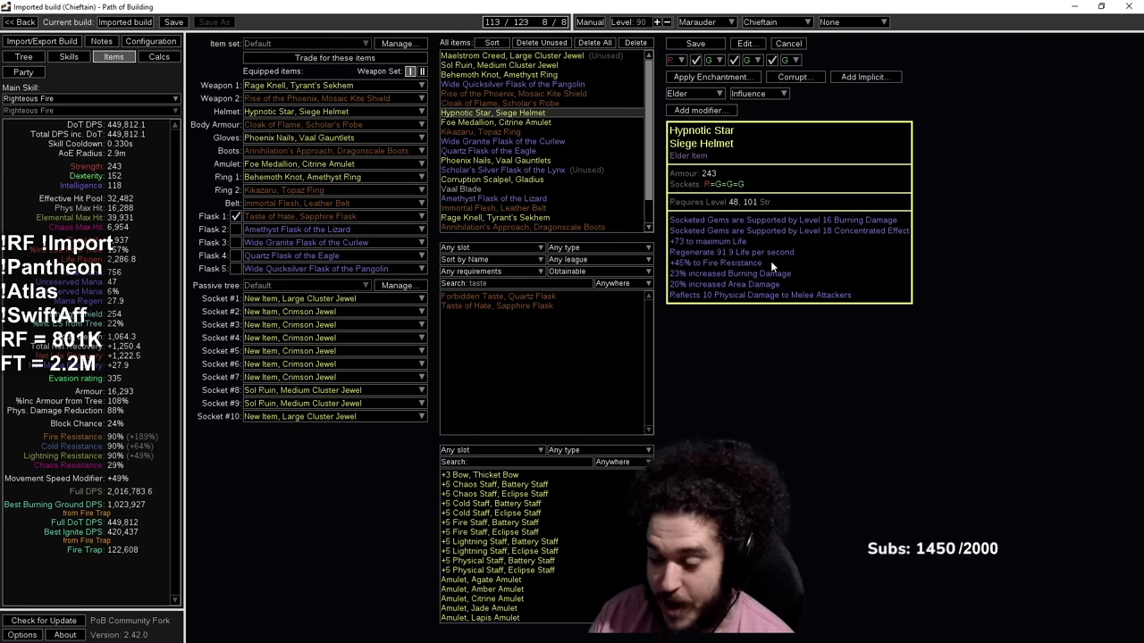
pyautogui.click(69, 58)
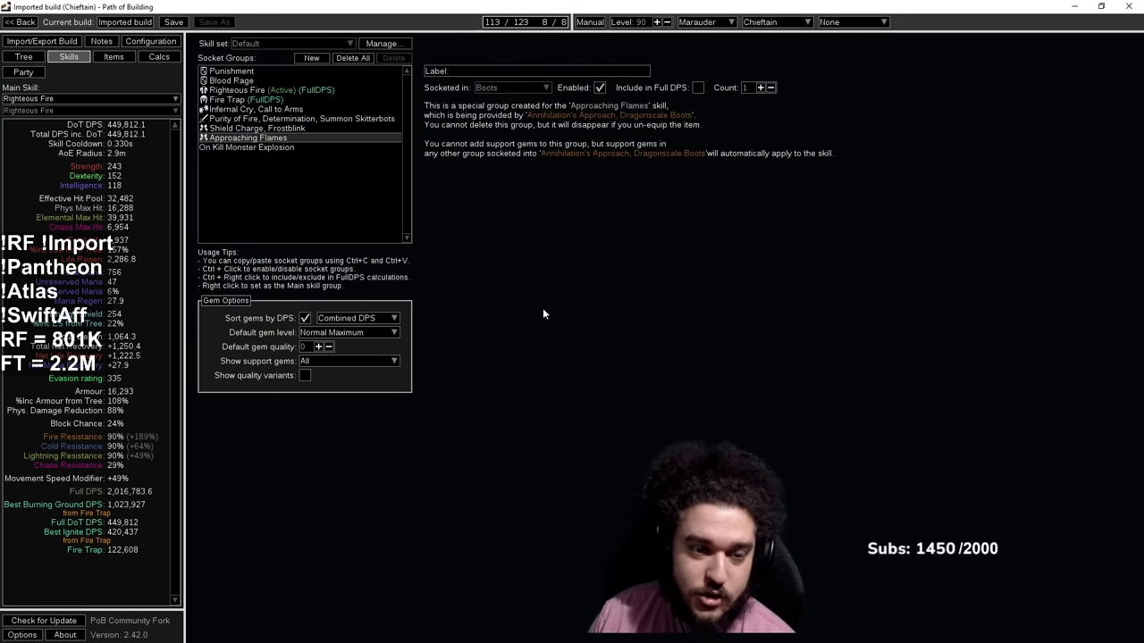
pyautogui.click(111, 57)
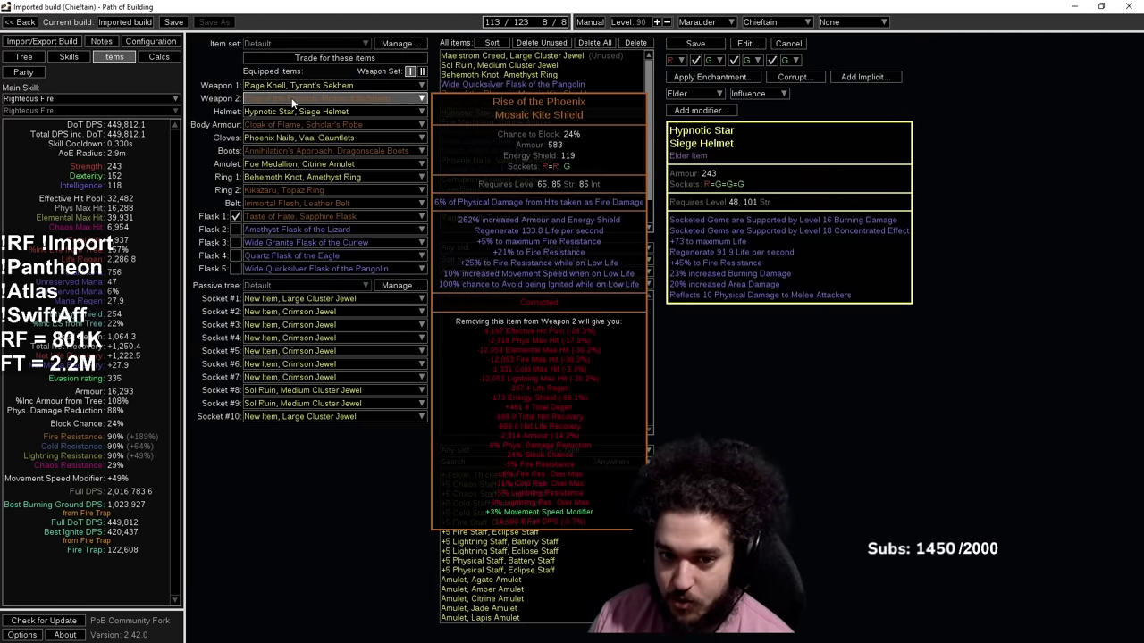
# Step: Replace Summon Skitterbots with Malevolence in the Purity of Fire and Determination group socketed in Weapon 1
pyautogui.click(72, 58)
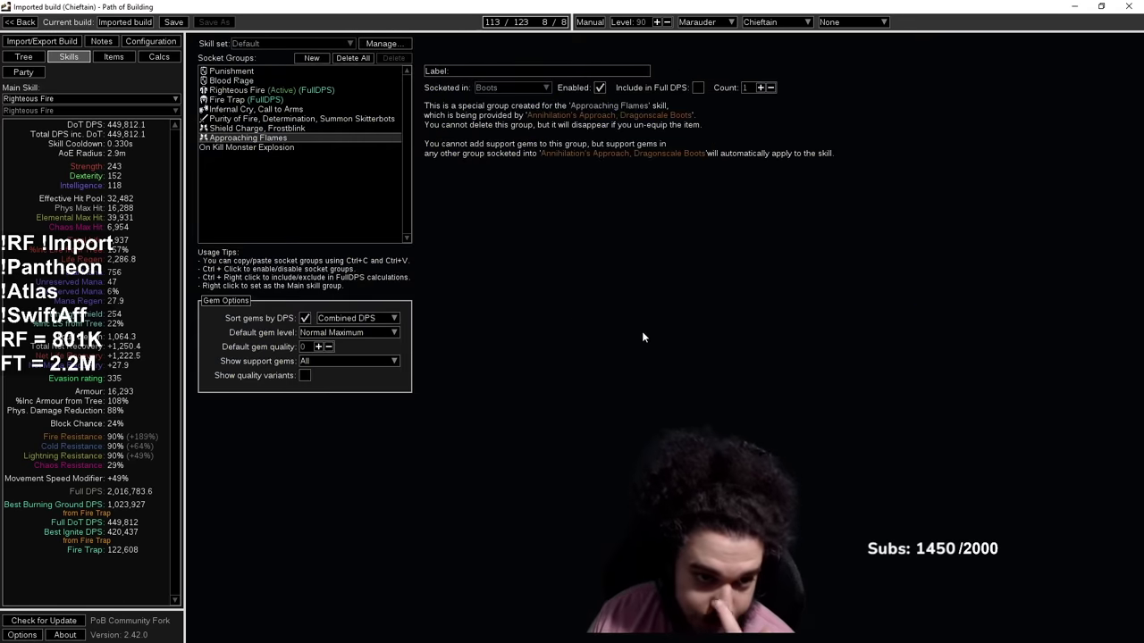
pyautogui.click(254, 120)
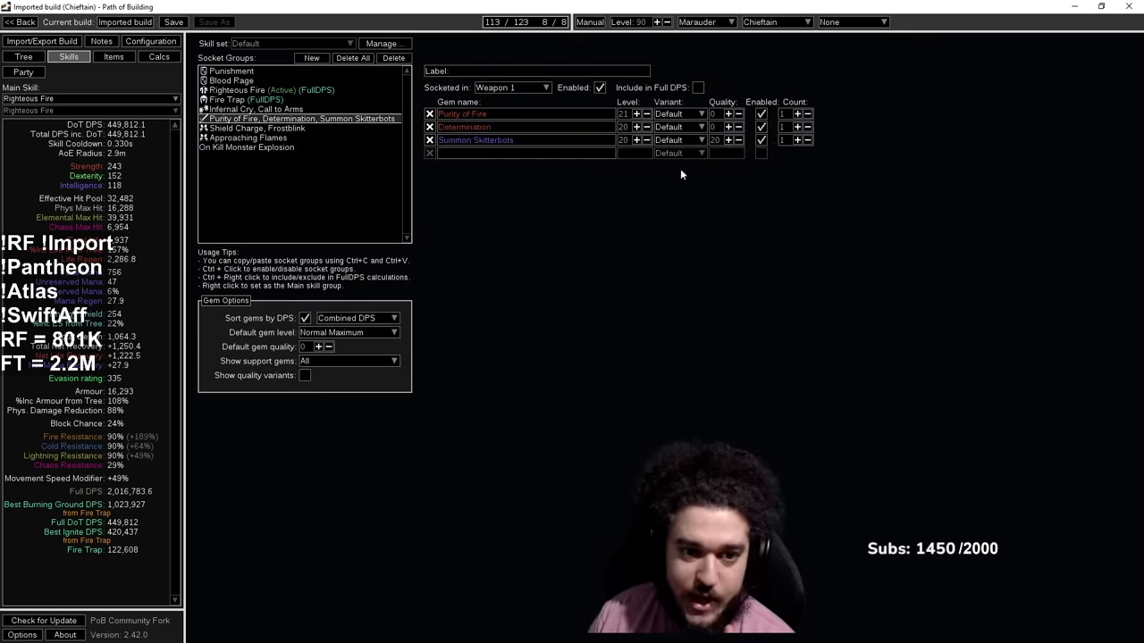
pyautogui.click(524, 142)
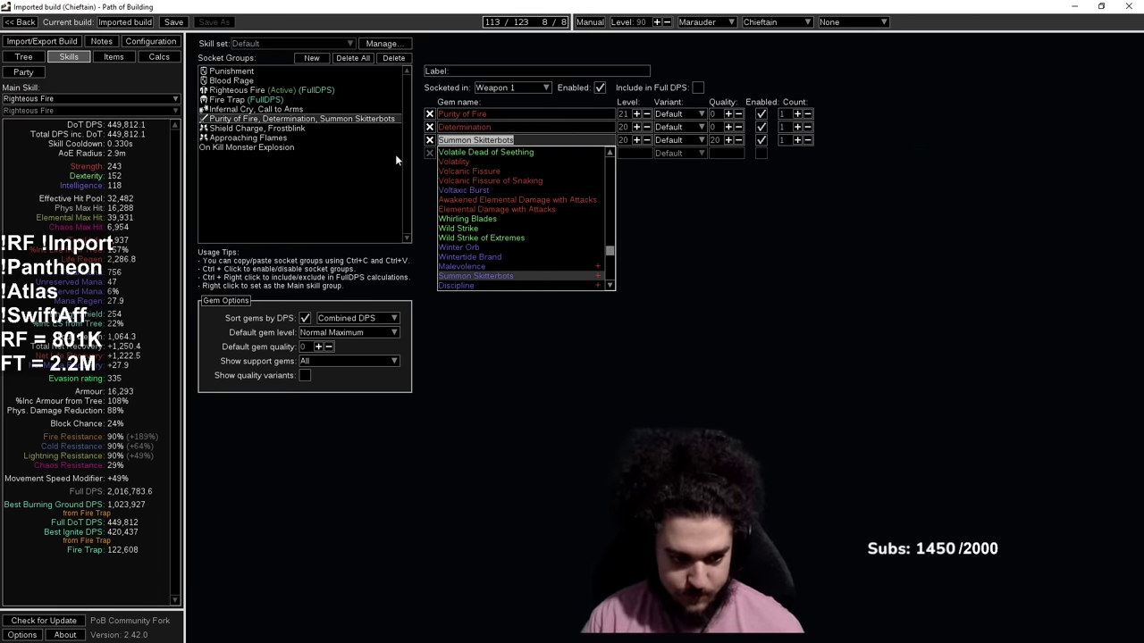
pyautogui.write('malev')
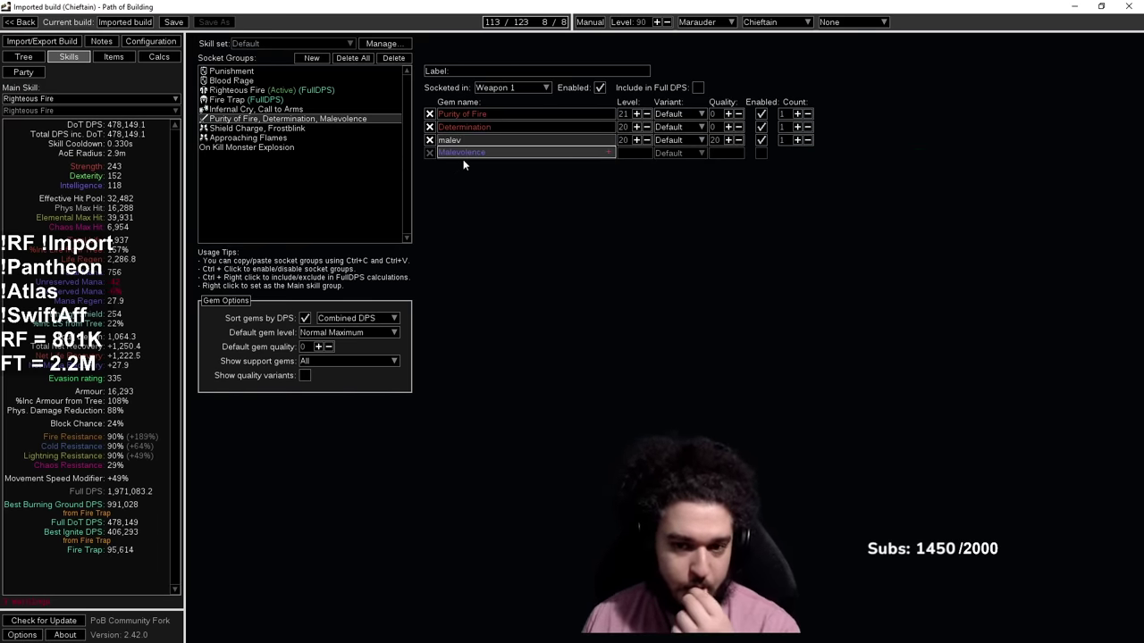
pyautogui.click(464, 153)
pyautogui.click(838, 276)
# Step: Disable and re-enable Determination and Malevolence in turn to compare their effect on the stats, leaving only Determination disabled
pyautogui.click(761, 126)
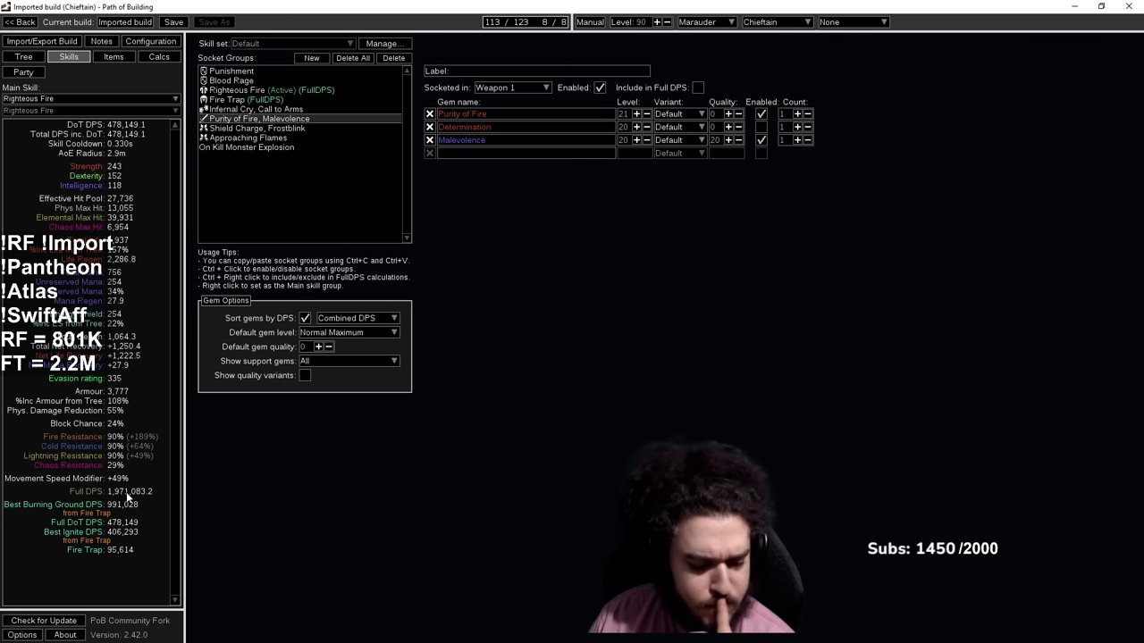
pyautogui.click(760, 126)
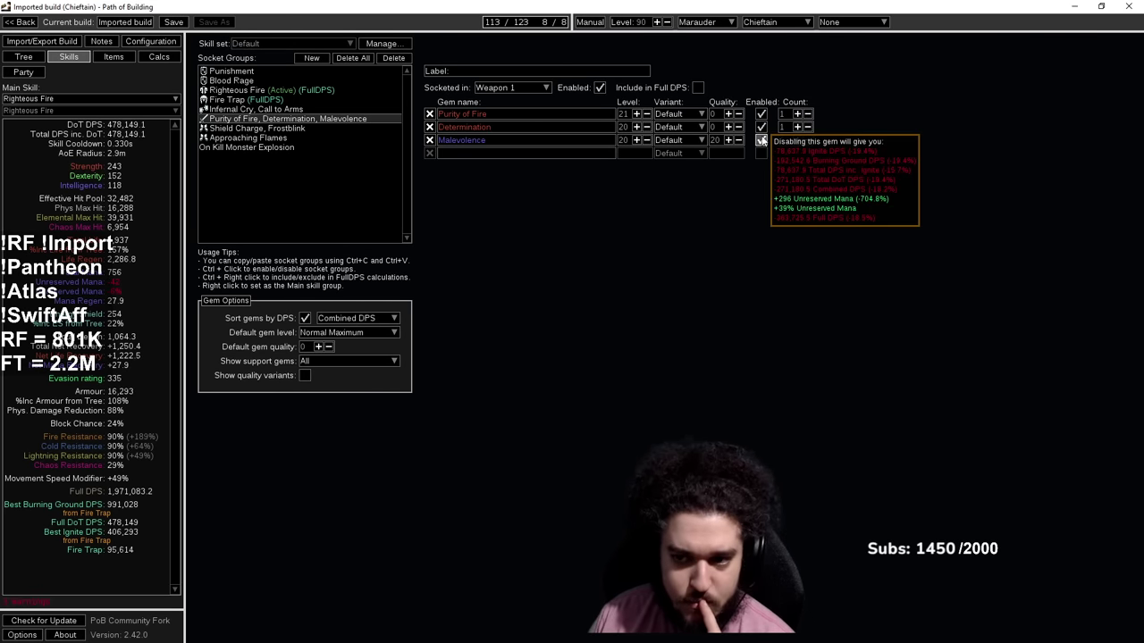
pyautogui.click(761, 139)
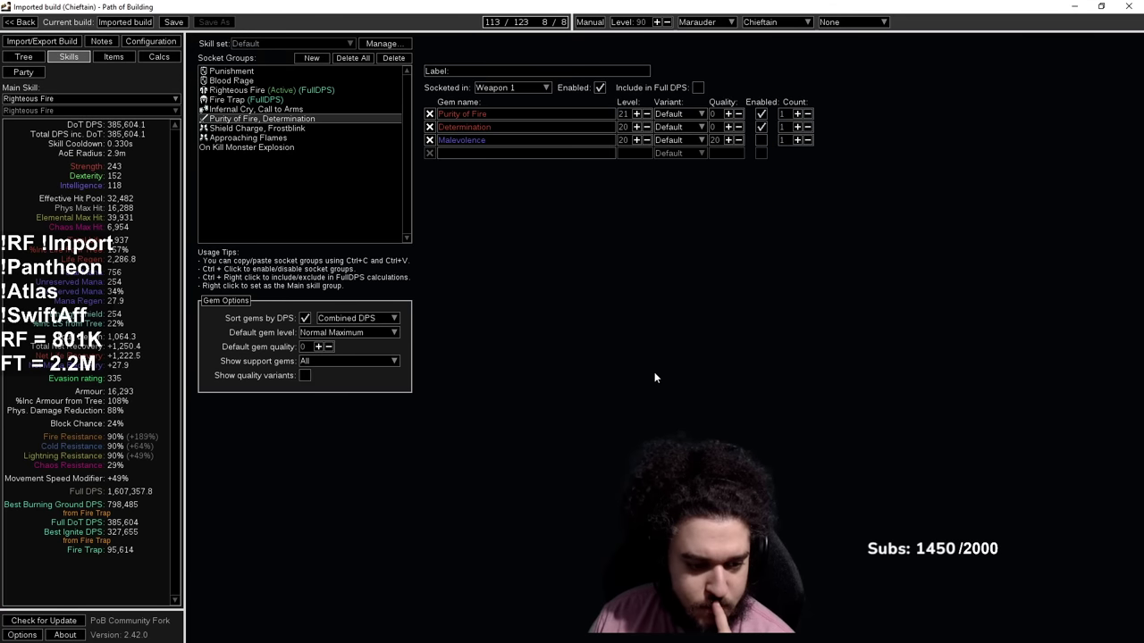
pyautogui.click(760, 139)
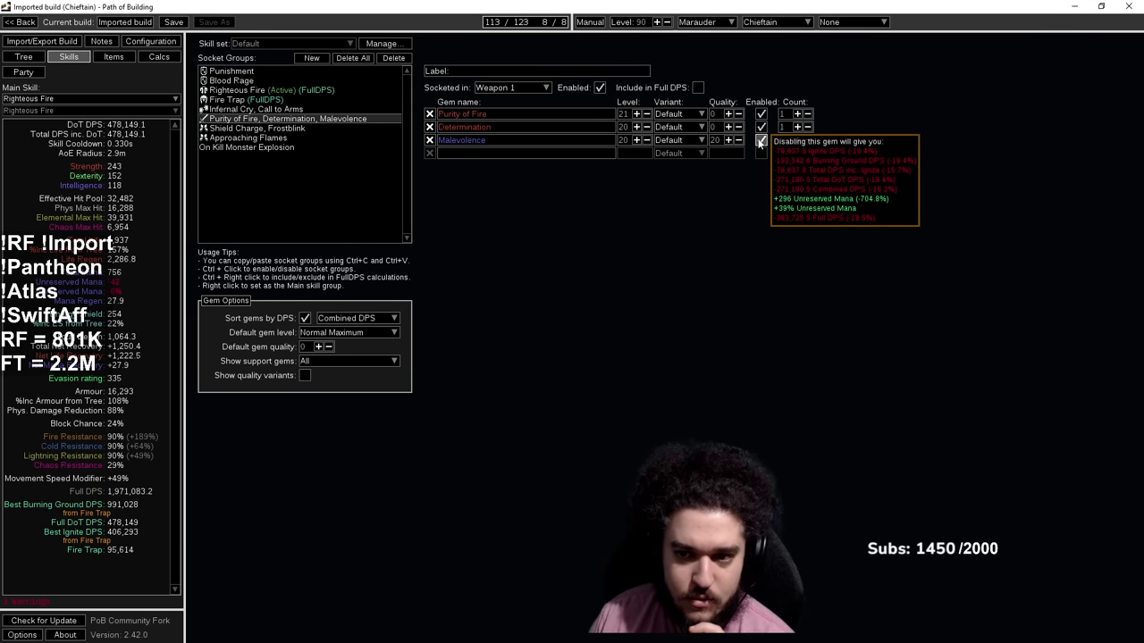
pyautogui.click(761, 126)
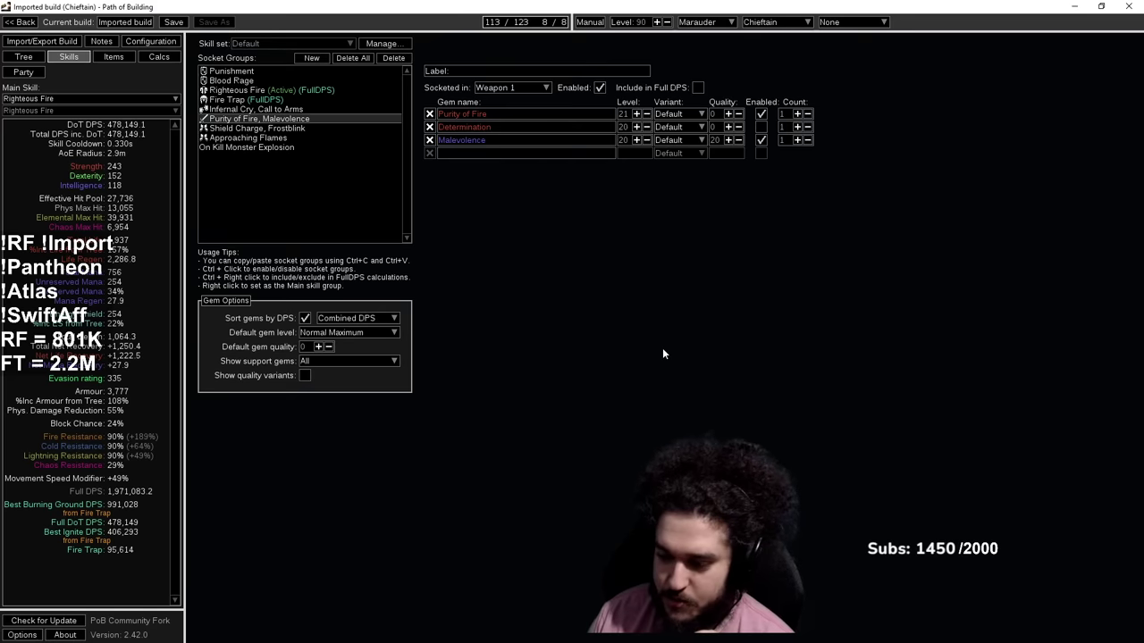
# Step: Add Summon Skitterbots to the Weapon 1 aura group and delete the Determination gem from it
pyautogui.click(486, 154)
pyautogui.write('skit')
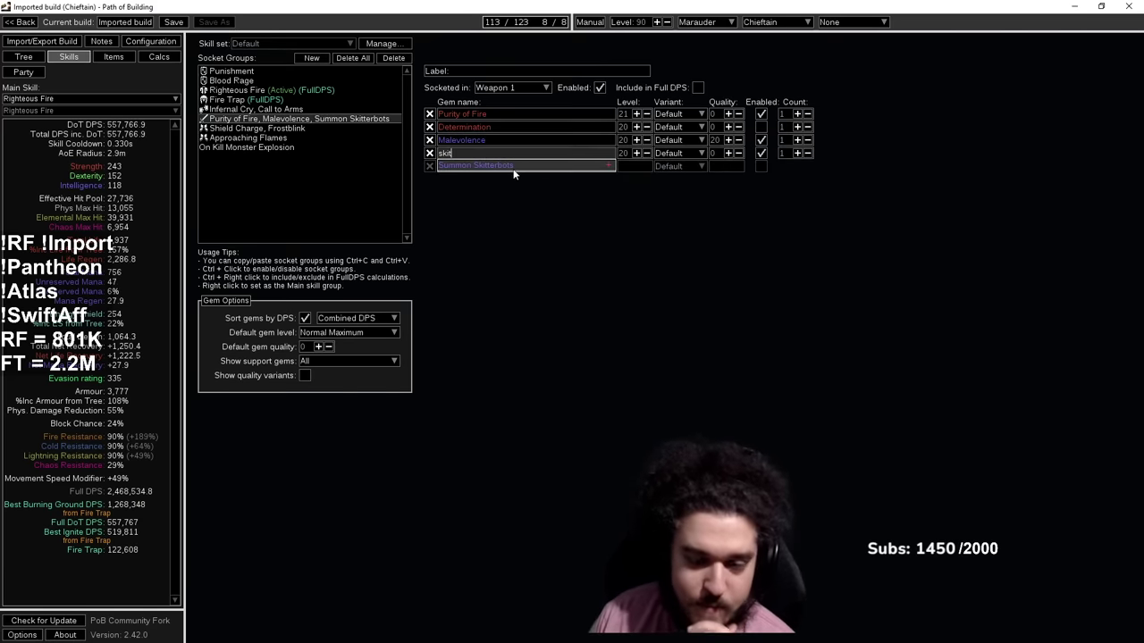
pyautogui.press('Tab')
pyautogui.click(849, 297)
pyautogui.click(429, 127)
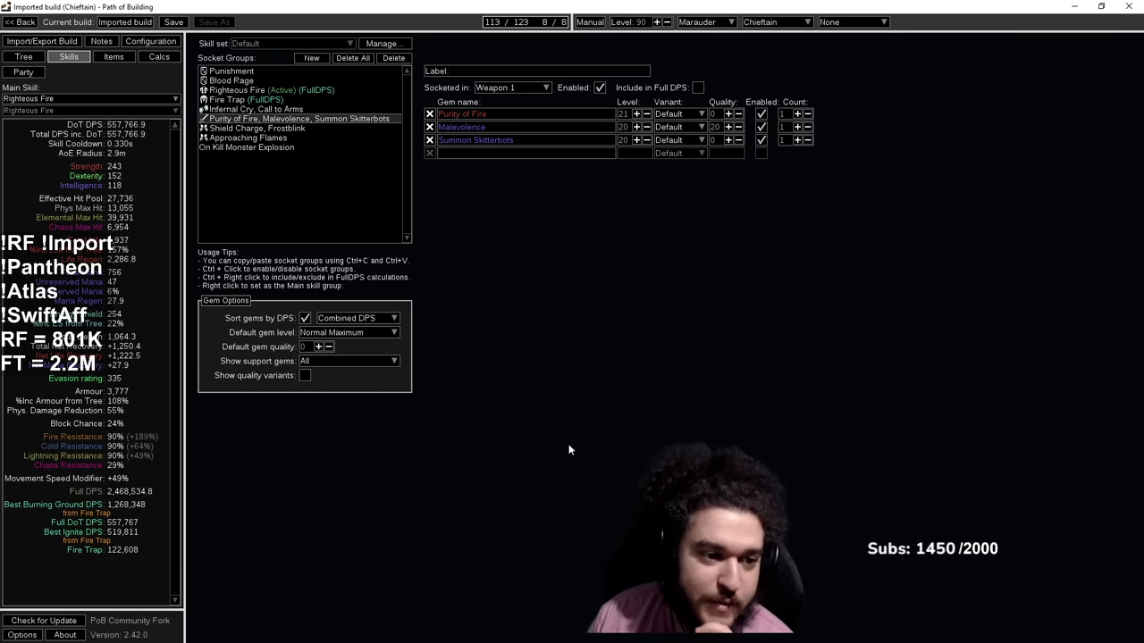
# Step: Inspect the equipped flasks and rings in the item set
pyautogui.click(112, 57)
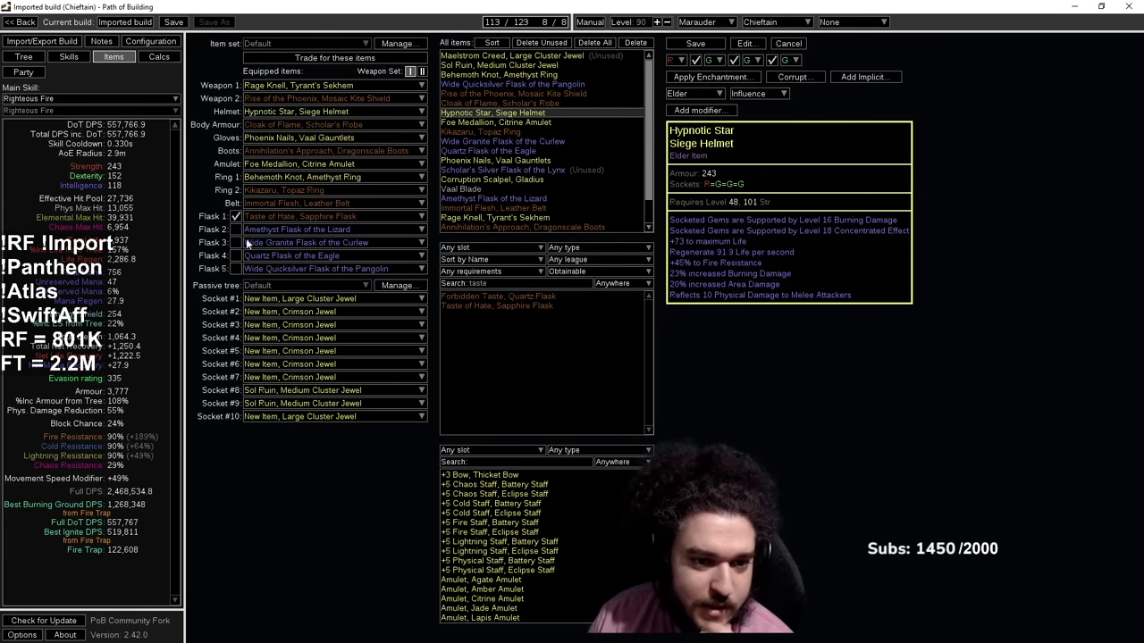
pyautogui.moveTo(300, 183)
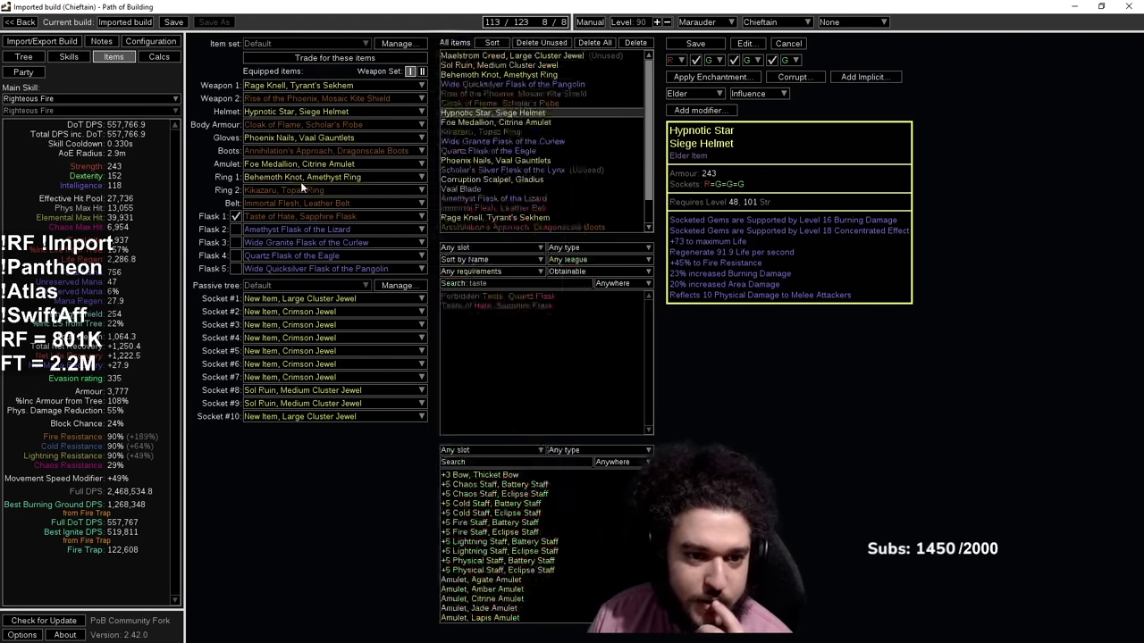